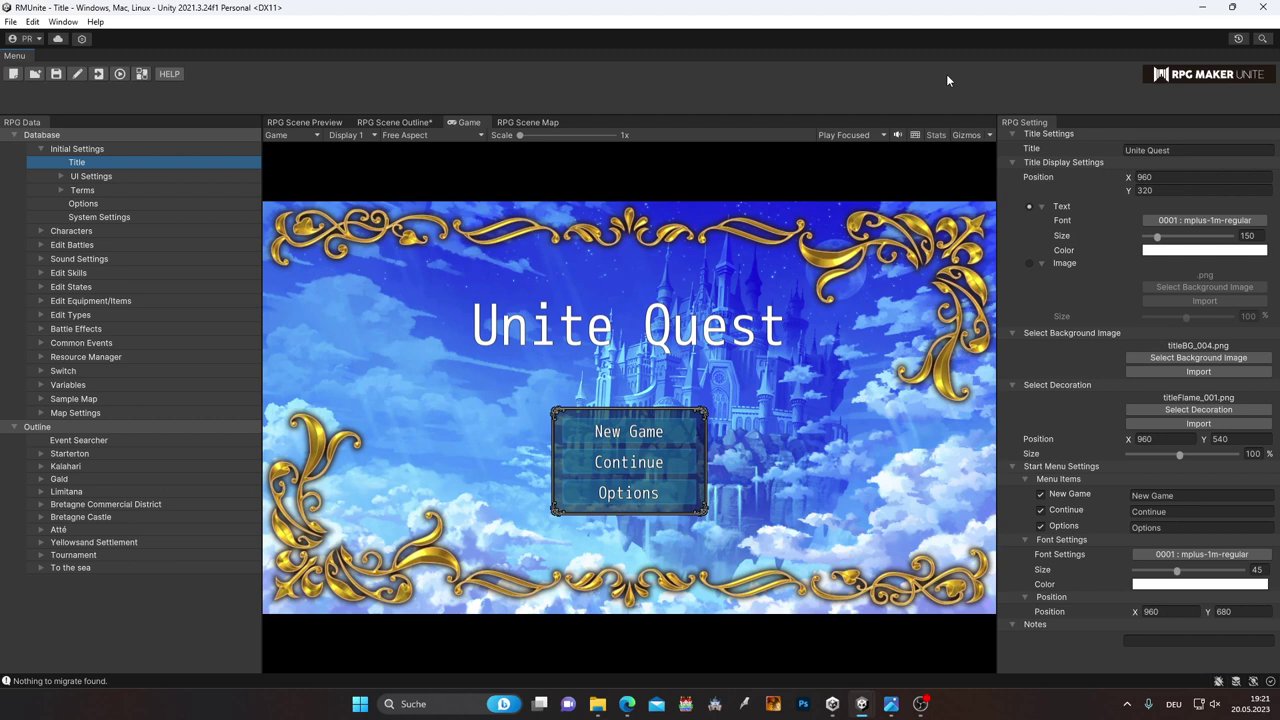
Step: Enlarge the Unite Quest title text on the title screen to size 256
mouse_move(1158, 241)
mouse_down()
mouse_move(1179, 238)
mouse_move(1135, 237)
mouse_move(1167, 240)
mouse_up()
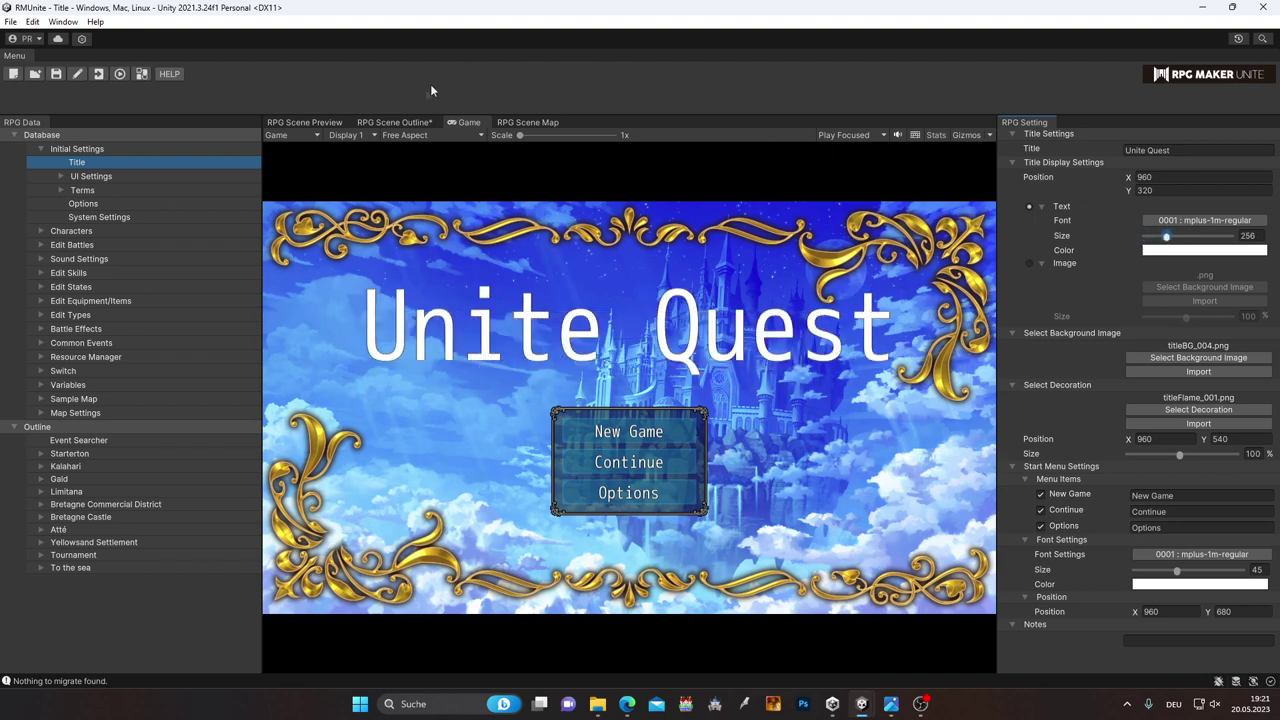
click(395, 122)
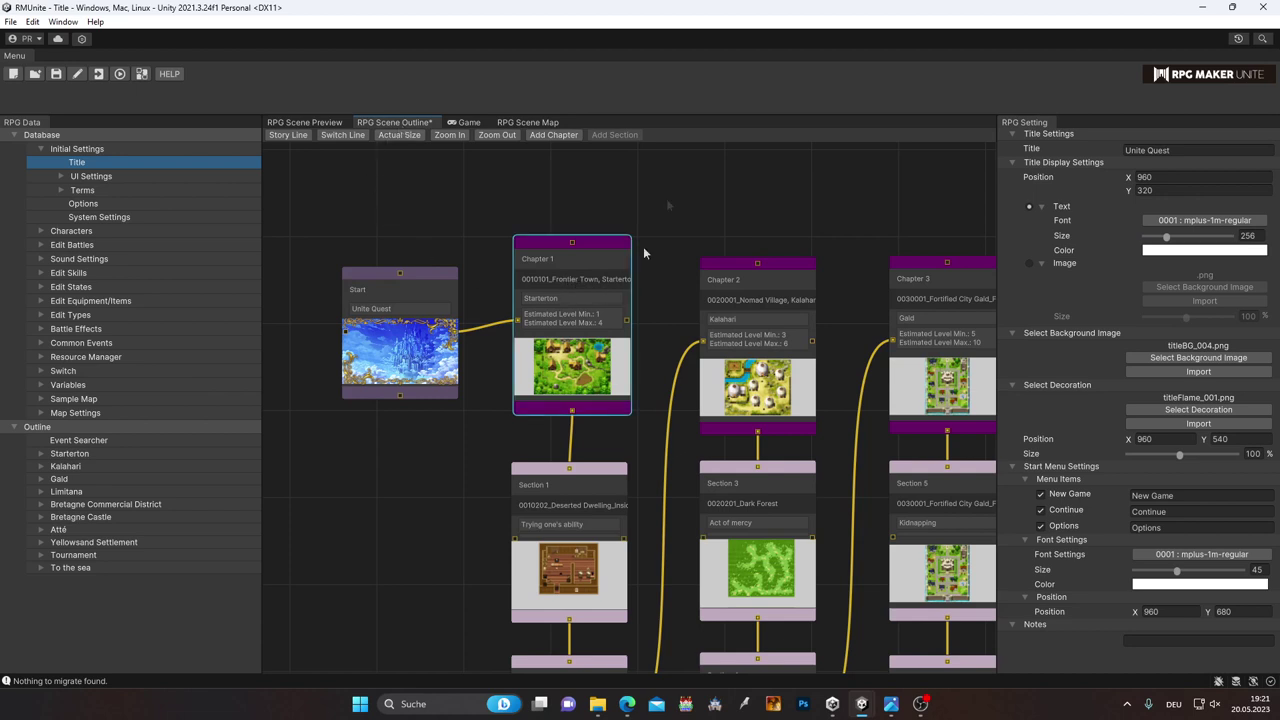
Step: Reposition the Chapter 1 node beside the Start node in the outline graph
drag(590, 272, 672, 214)
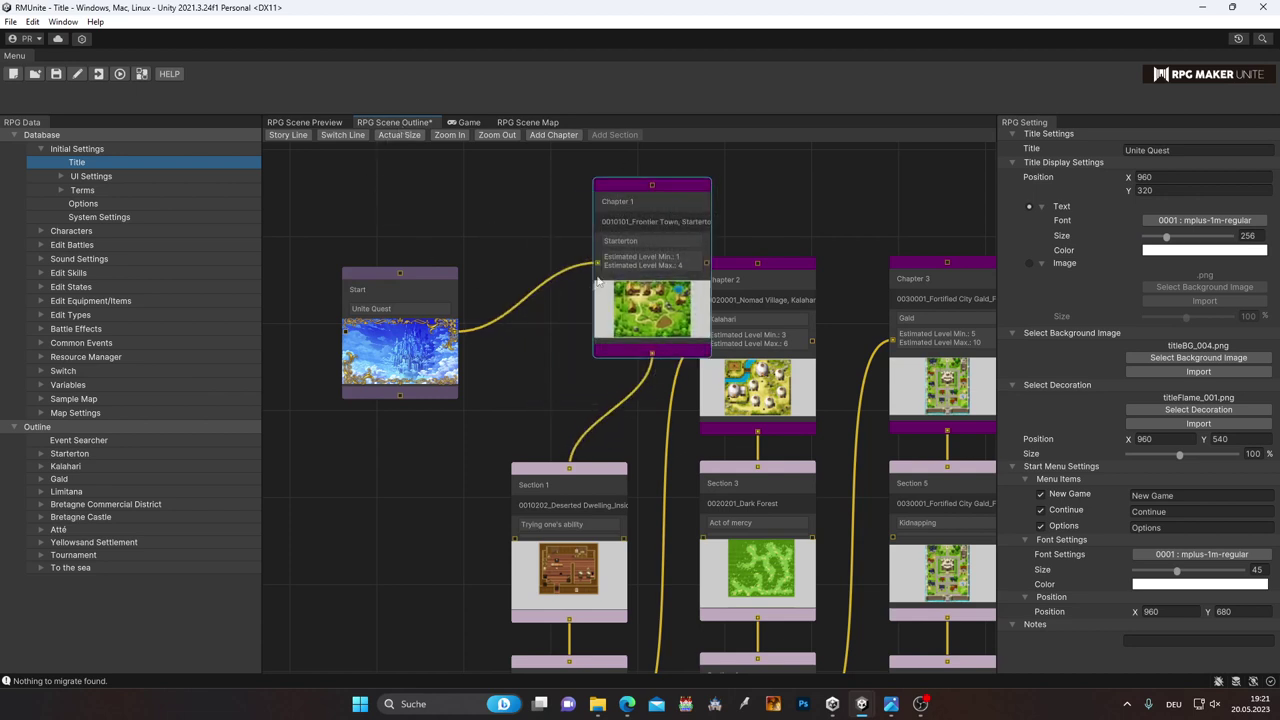
mouse_move(603, 273)
mouse_down()
mouse_move(558, 316)
mouse_move(592, 228)
mouse_up()
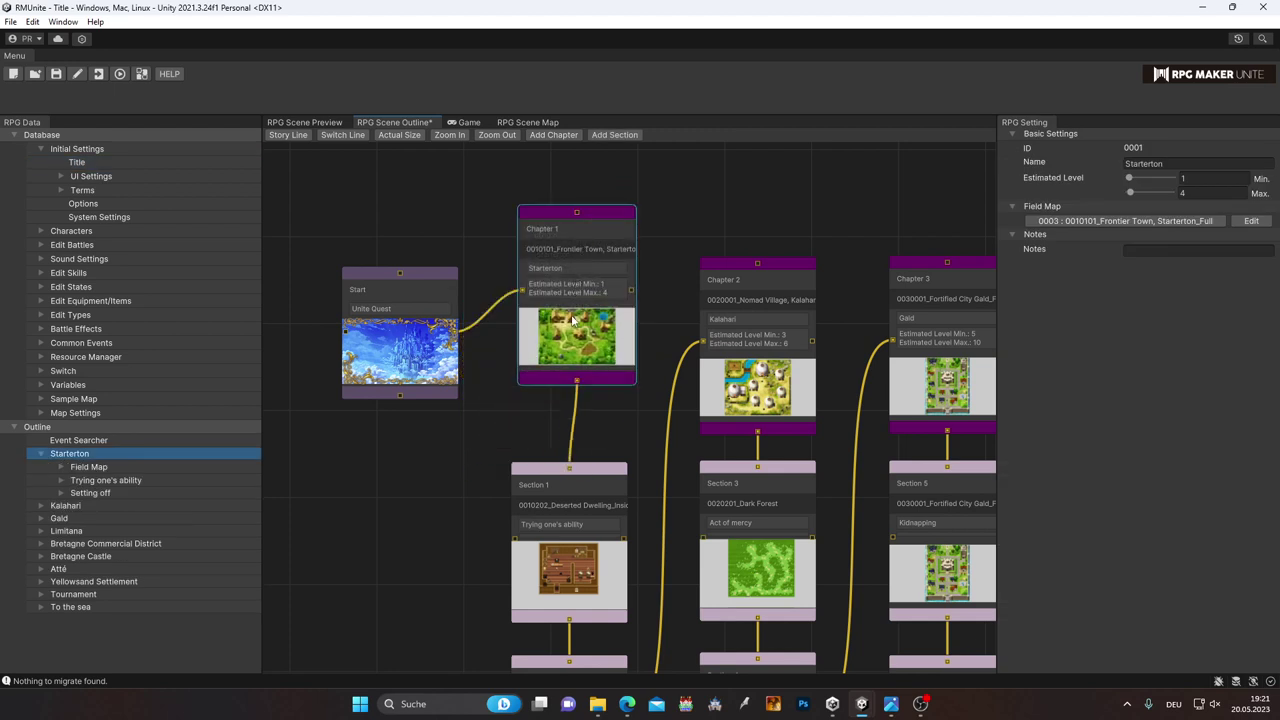
key(ctrl+z)
drag(570, 330, 591, 243)
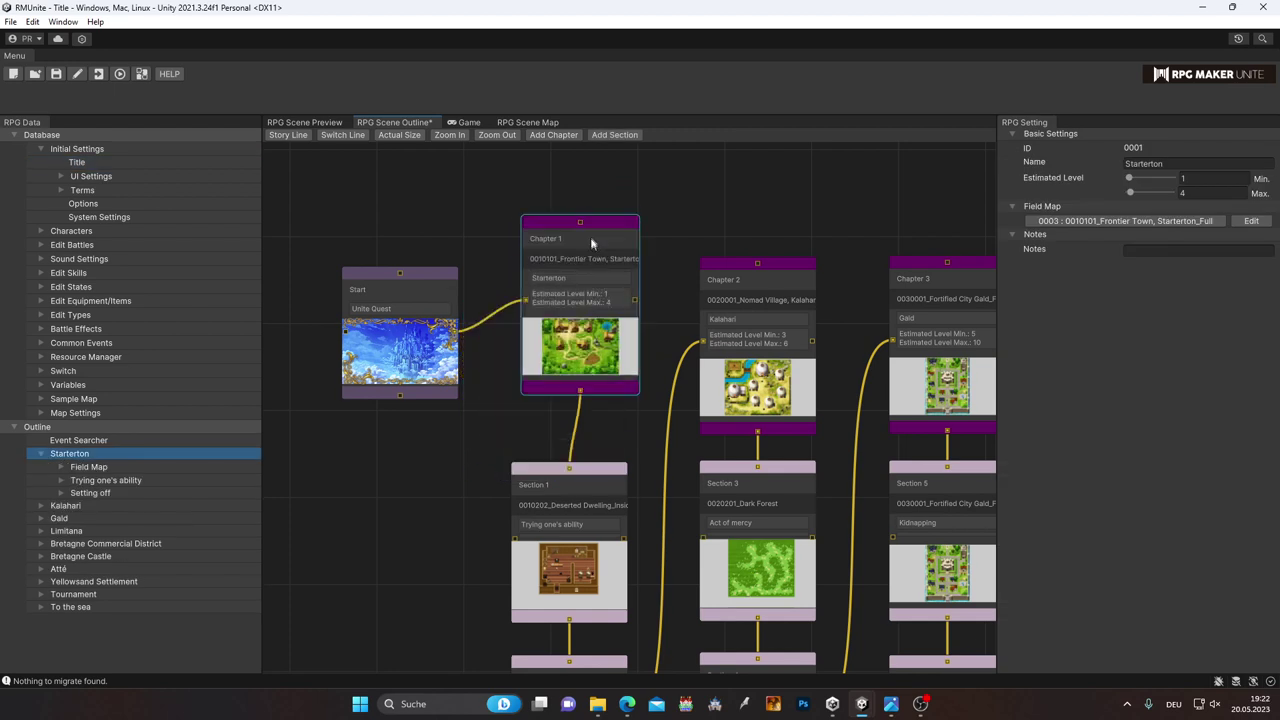
Step: Expand Map Settings and create a new blank map from the Map List
click(41, 412)
right_click(76, 454)
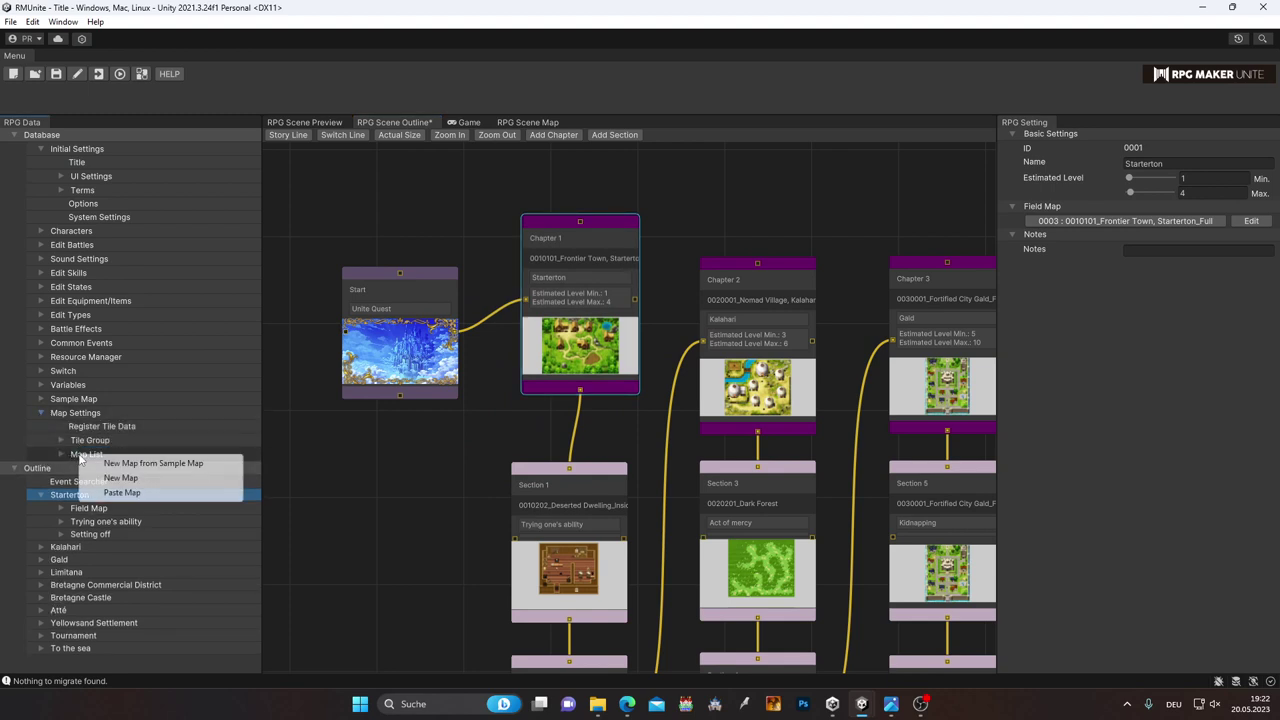
click(113, 478)
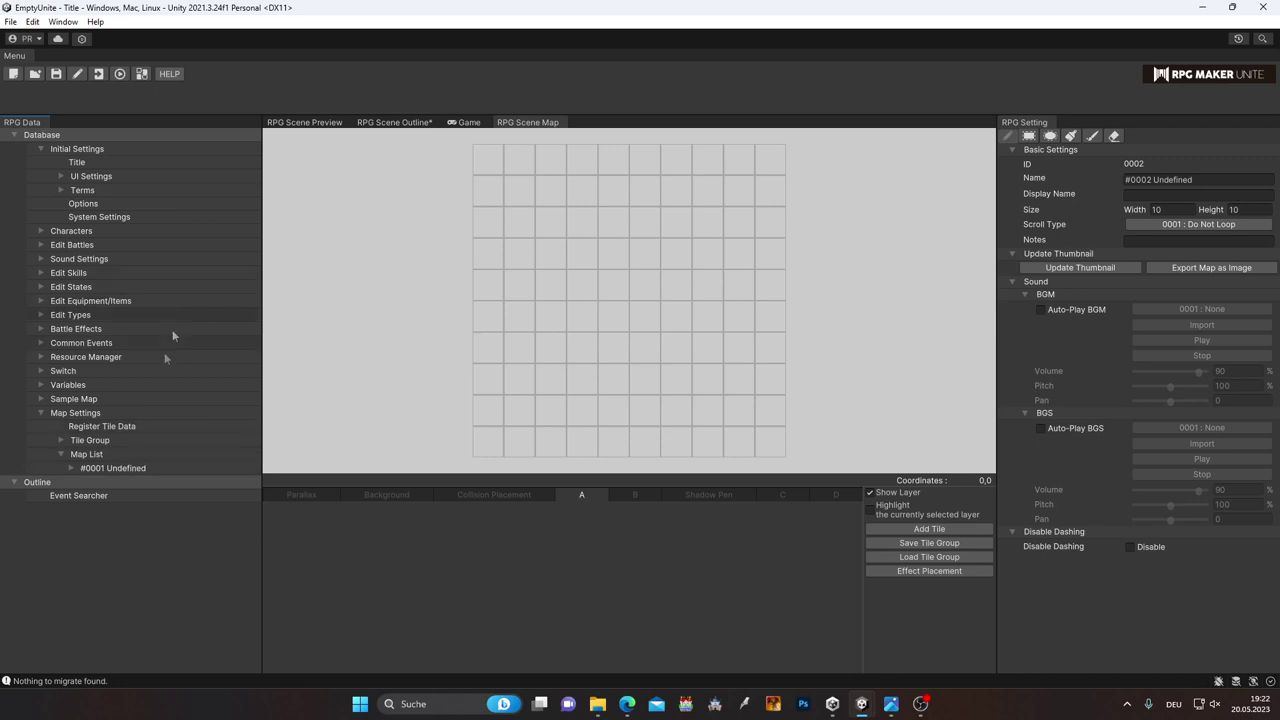
Step: Add two new blank maps, #0002 and #0003, to the empty project's Map List
right_click(95, 459)
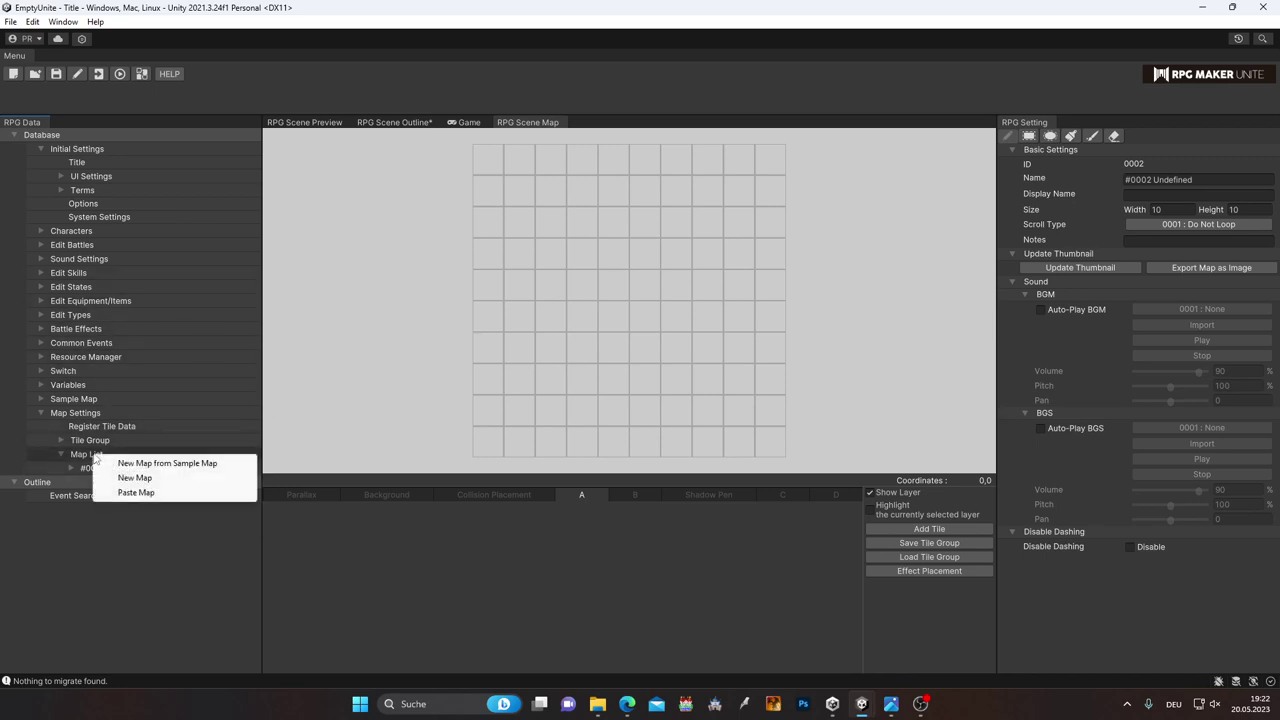
click(140, 480)
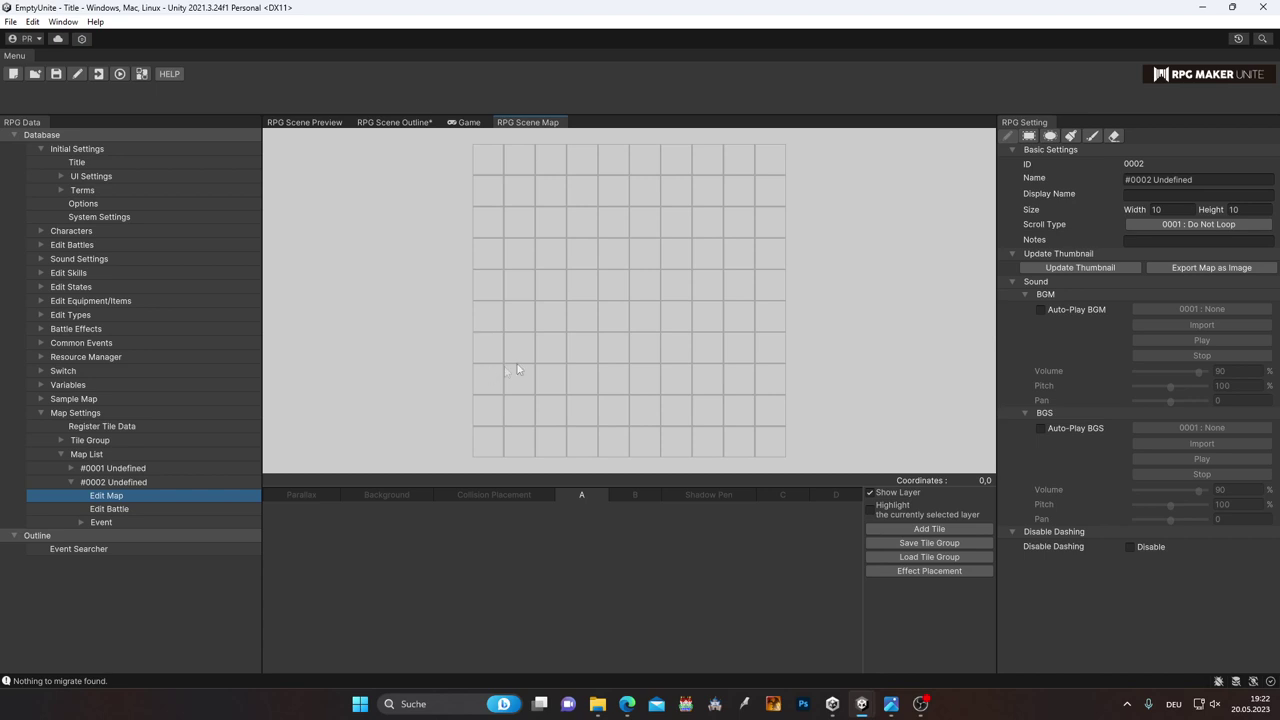
right_click(99, 482)
click(150, 481)
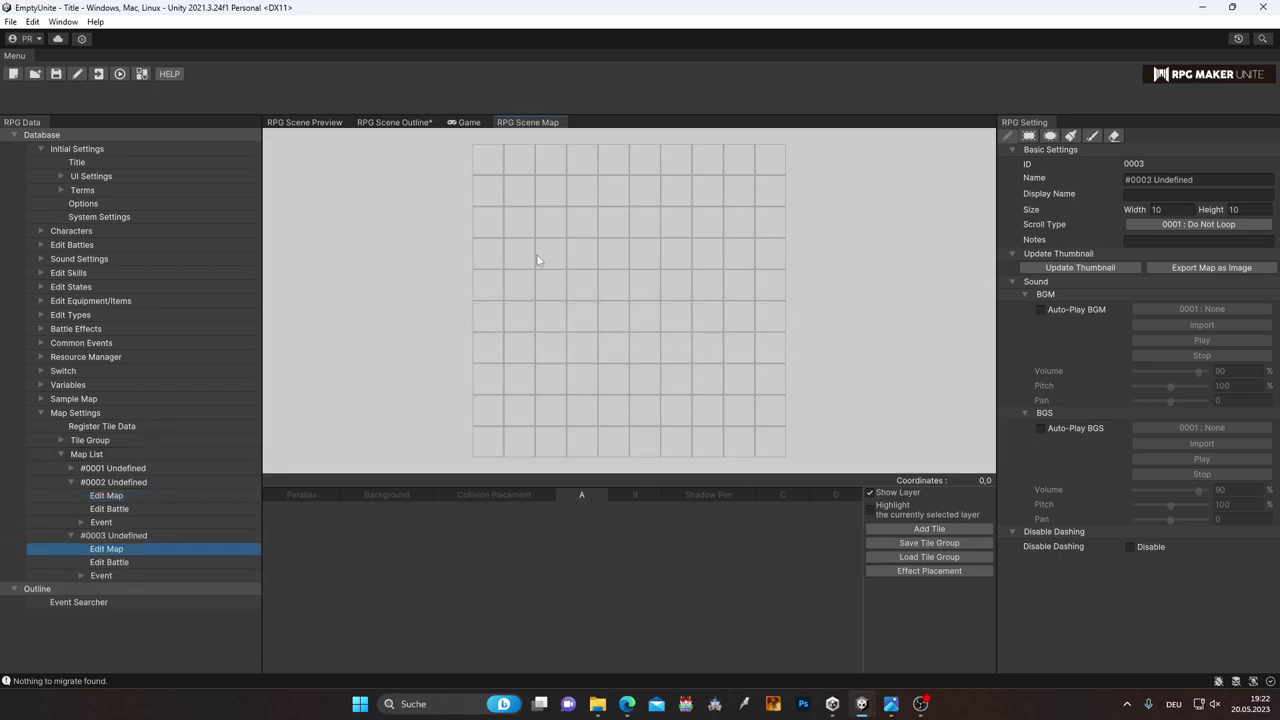
click(395, 122)
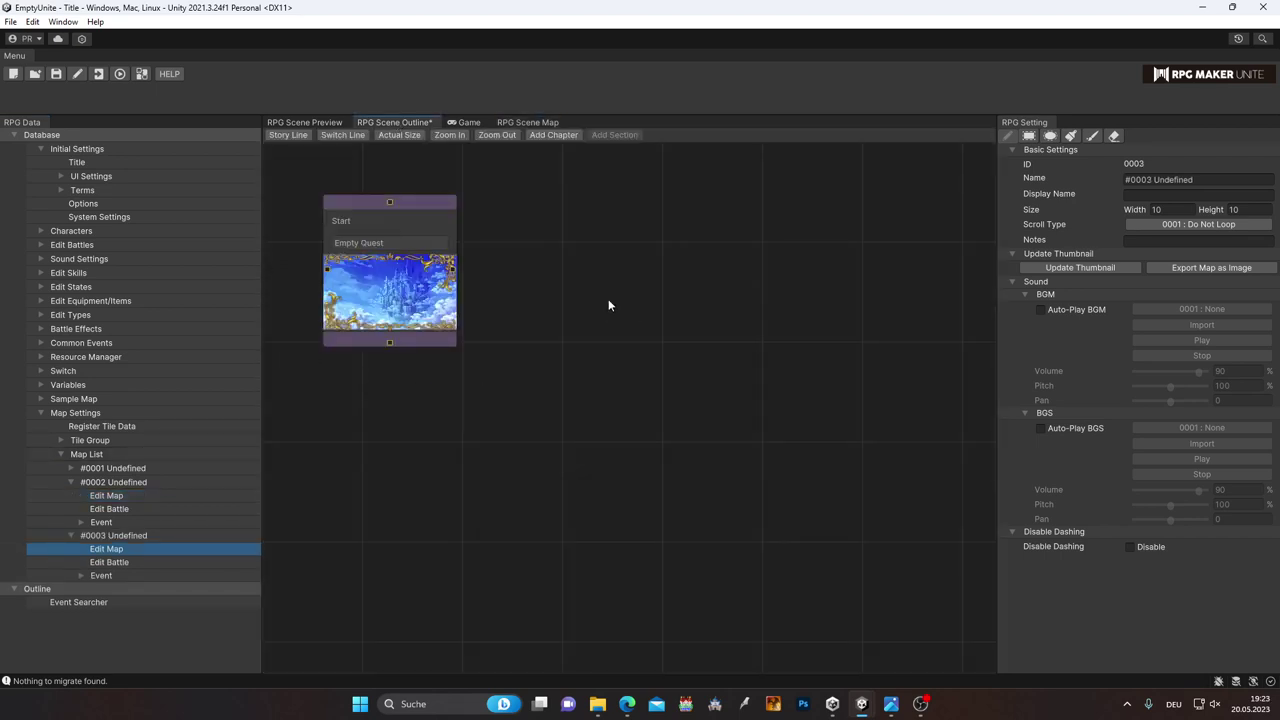
Step: Add Chapter 1 and Chapter 2 to the outline and arrange them side by side
right_click(567, 258)
click(623, 266)
right_click(817, 327)
click(843, 337)
mouse_move(622, 408)
mouse_down()
mouse_move(660, 326)
mouse_move(500, 300)
mouse_up()
drag(864, 451, 703, 318)
drag(518, 294, 557, 333)
drag(740, 300, 805, 292)
Step: Bring the Unite Quest project window forward showing its scene outline
mouse_move(900, 708)
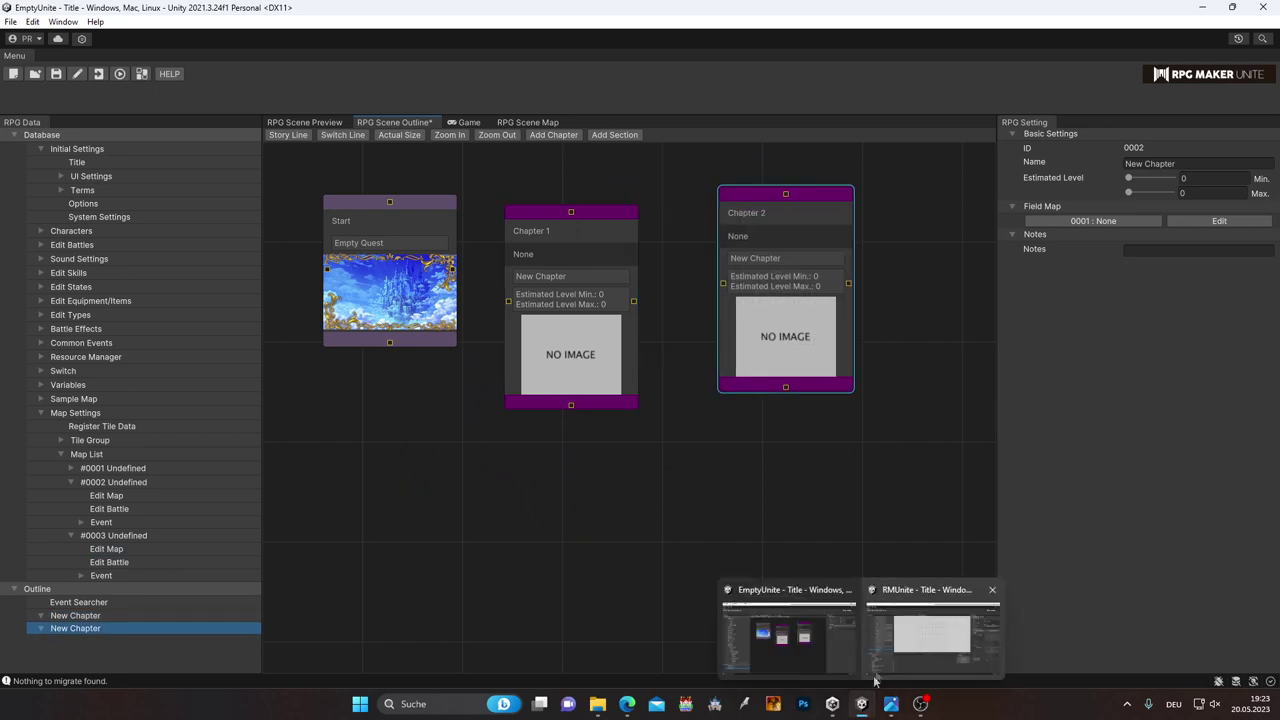
click(921, 631)
click(403, 122)
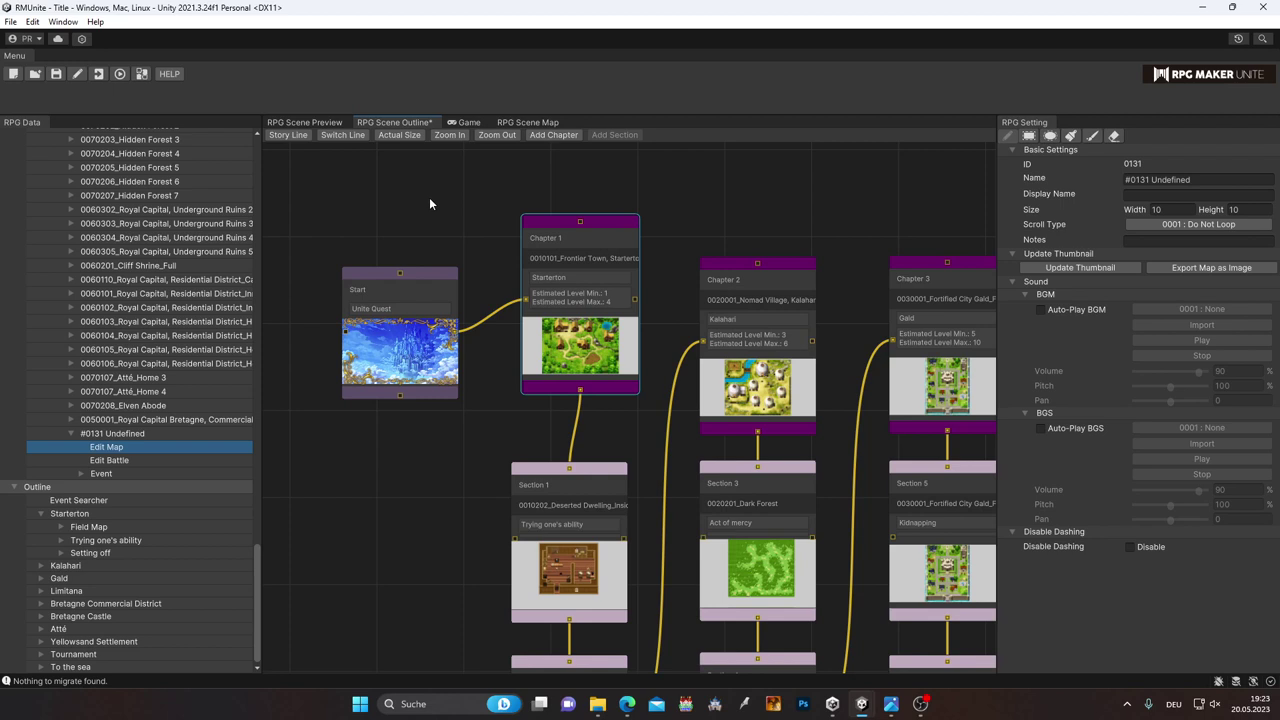
Step: Add a new Chapter 11 node and place it below the Start node
click(430, 204)
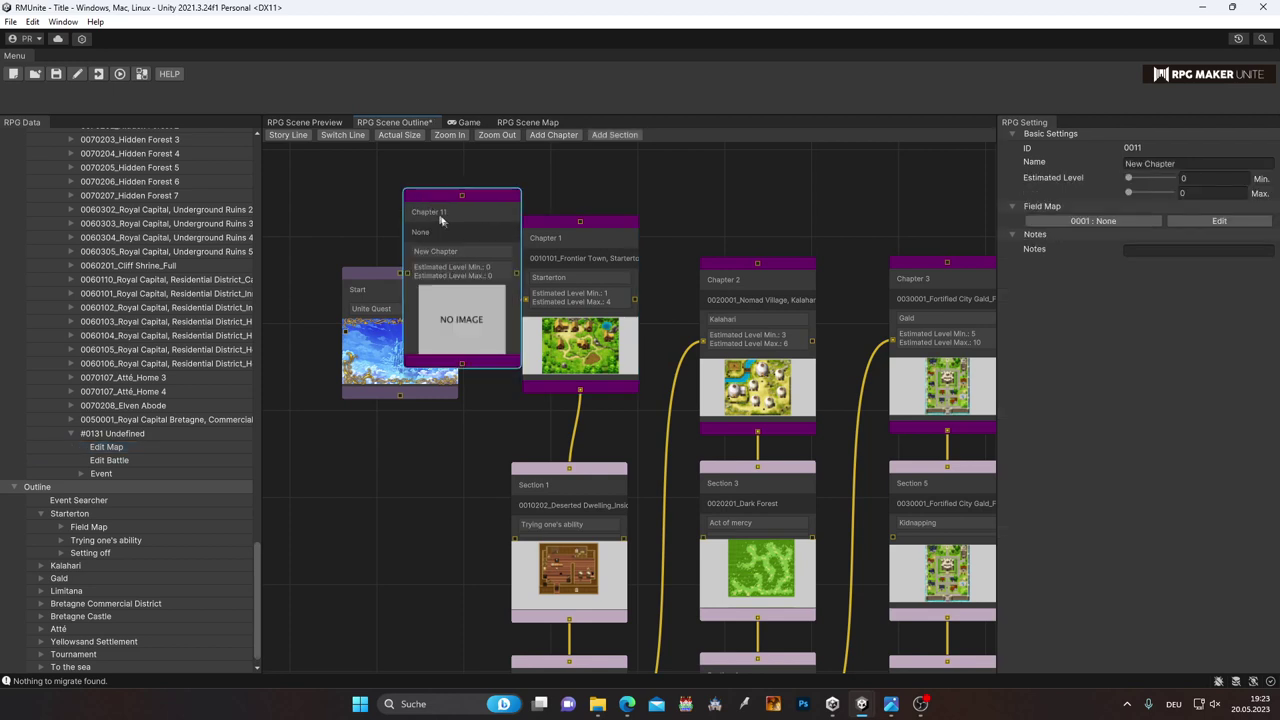
drag(462, 229, 441, 334)
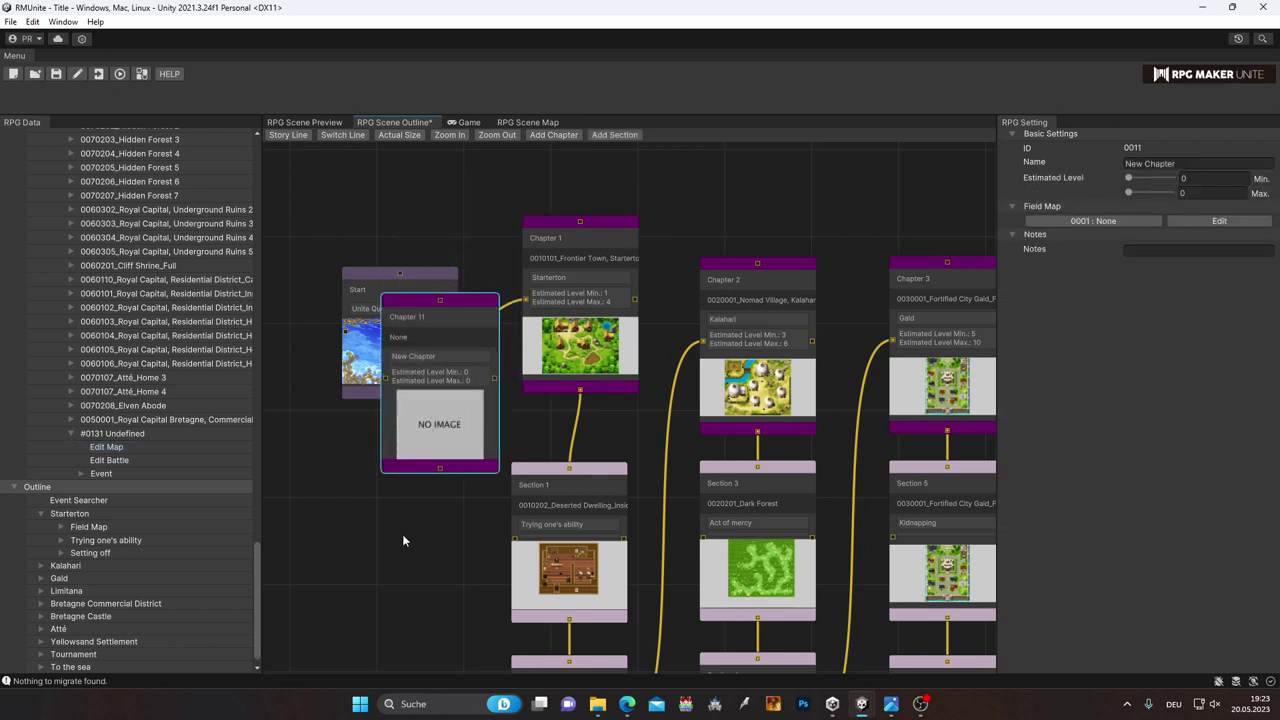
drag(445, 437, 396, 615)
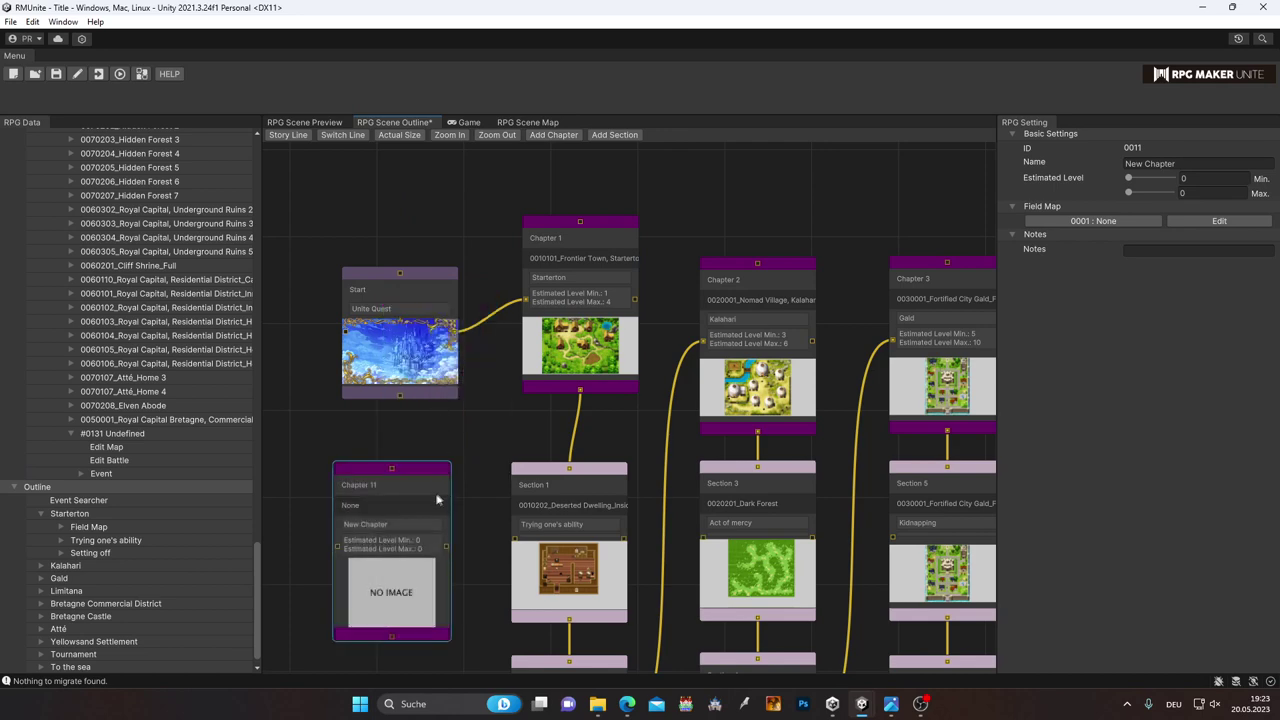
click(333, 125)
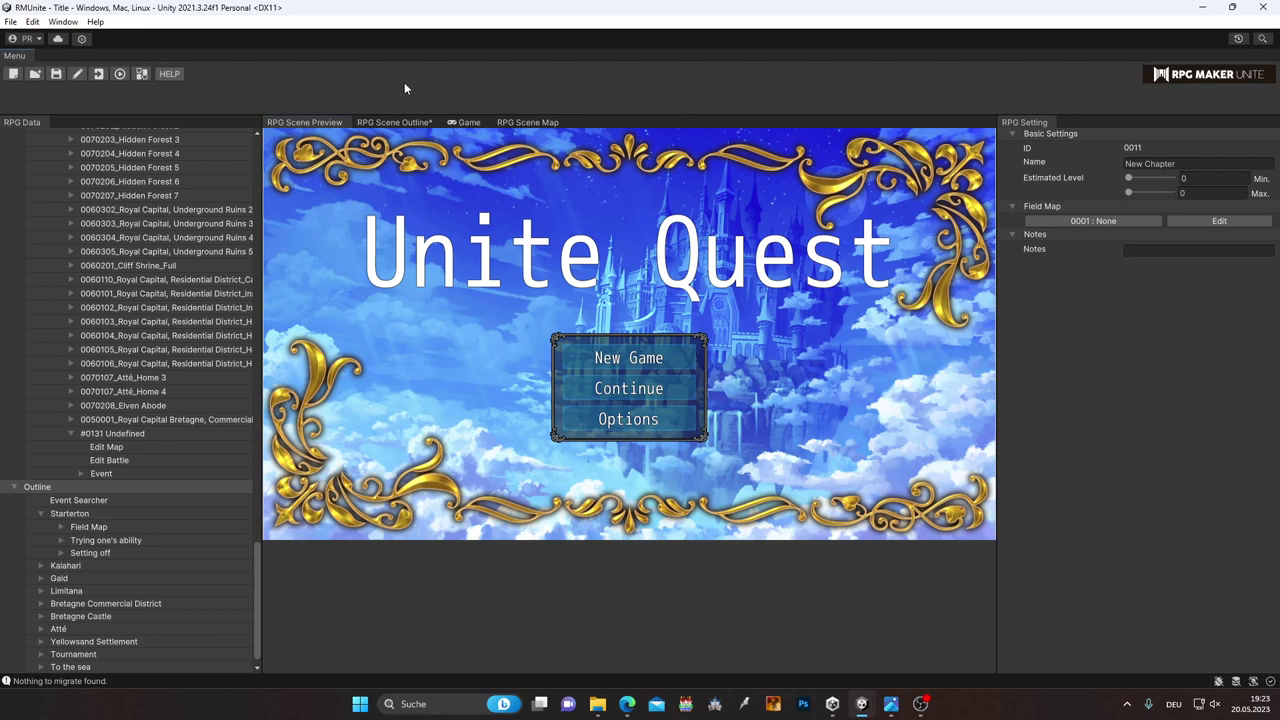
Step: Collapse Map List, Map Settings and Initial Settings in the data tree
scroll(208, 315, up, 5)
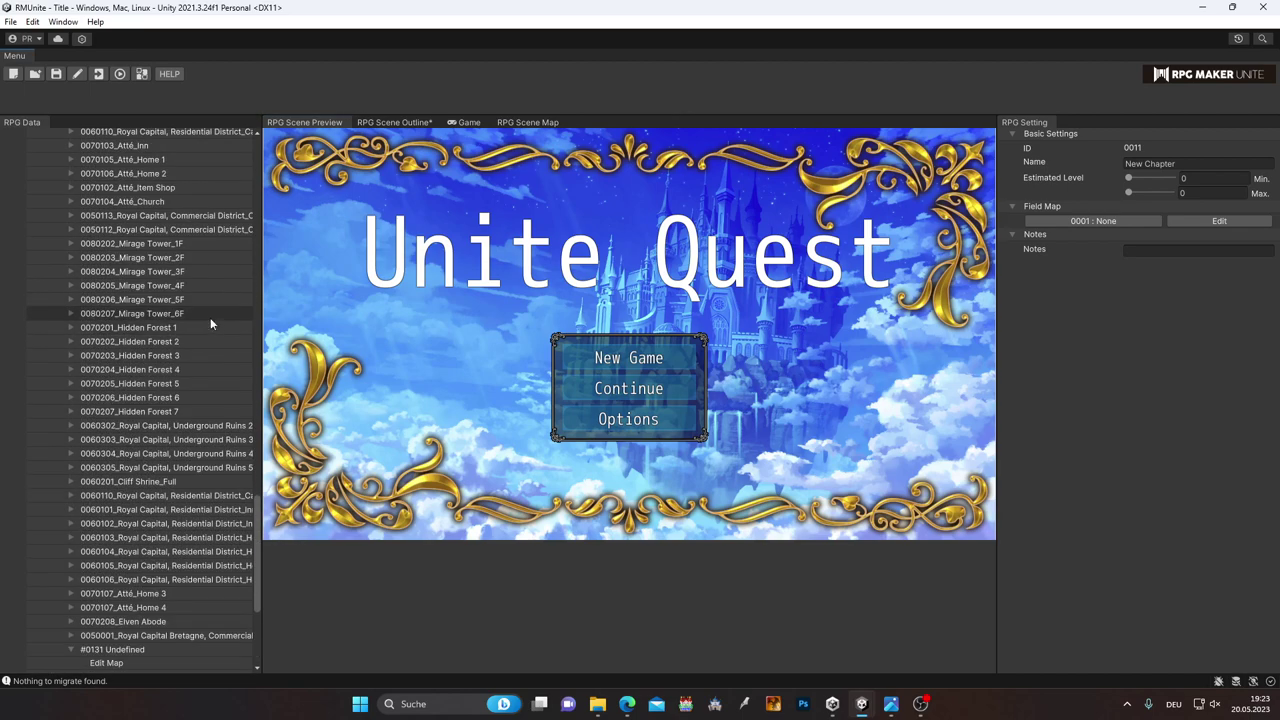
scroll(208, 315, up, 5)
scroll(207, 314, up, 3)
scroll(207, 314, up, 5)
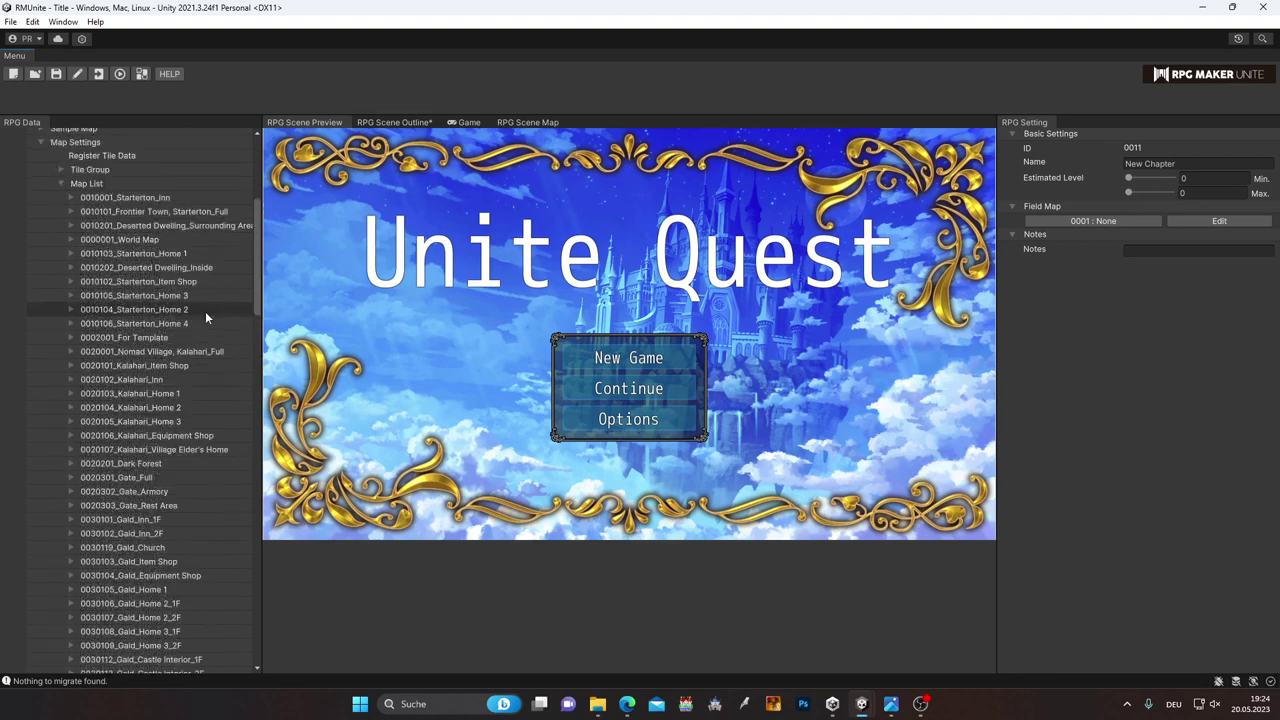
click(60, 362)
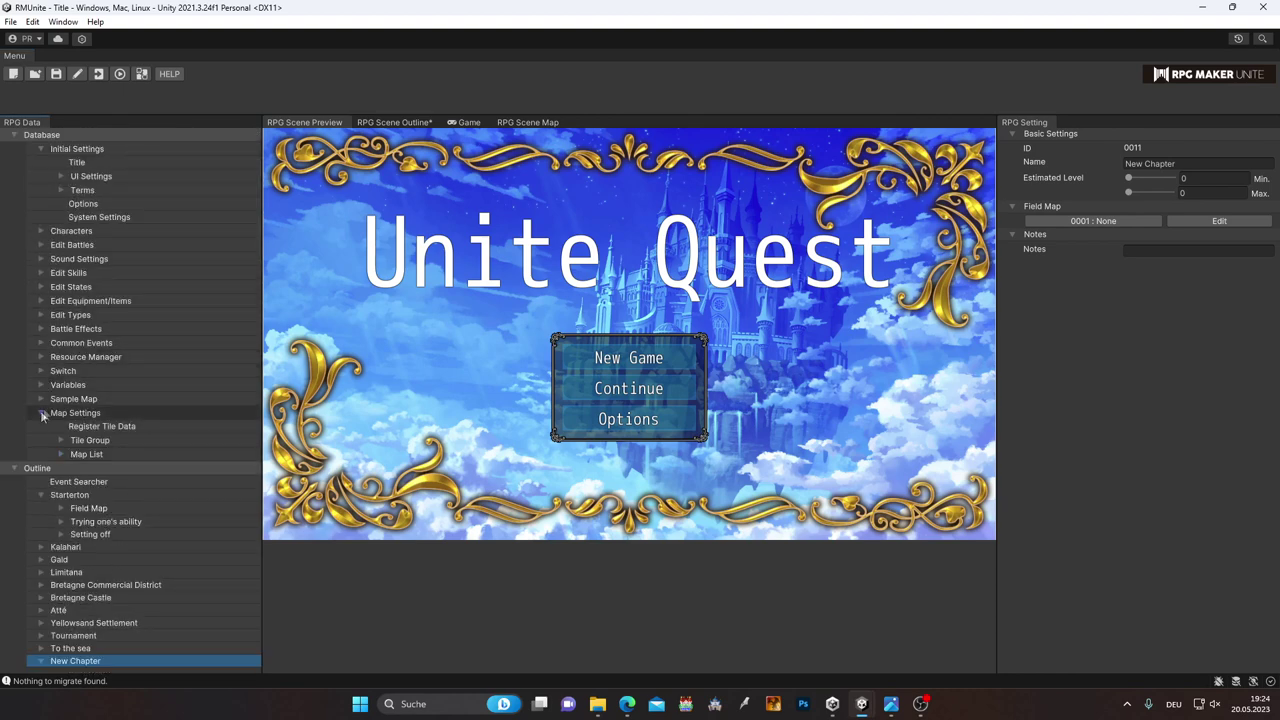
click(40, 411)
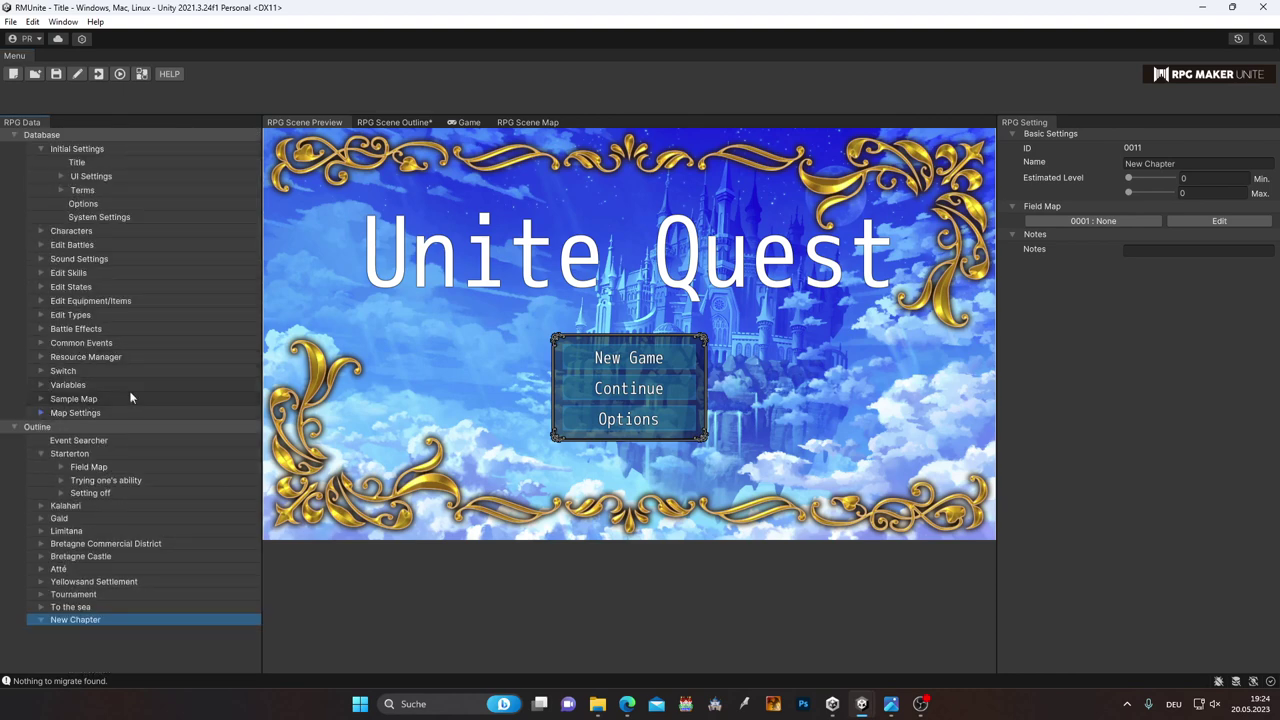
click(40, 149)
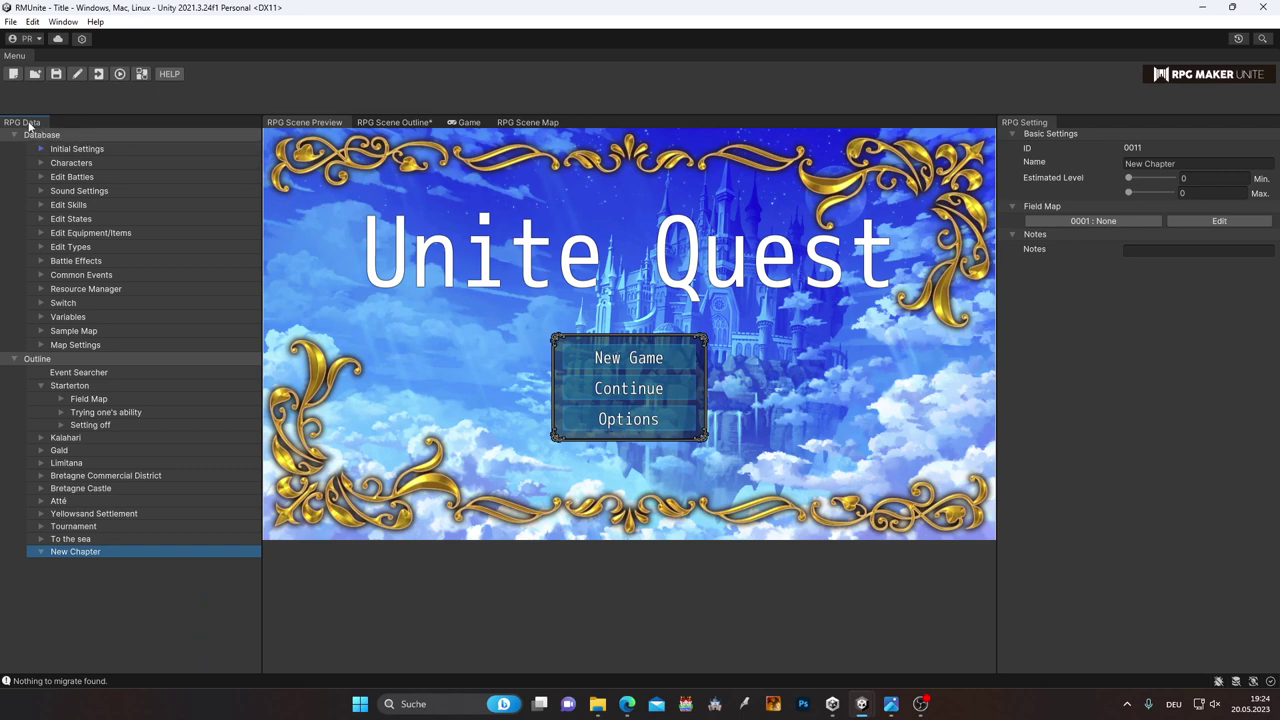
Step: Move the data tree panel and narrow it to give the preview more room
drag(28, 123, 1084, 122)
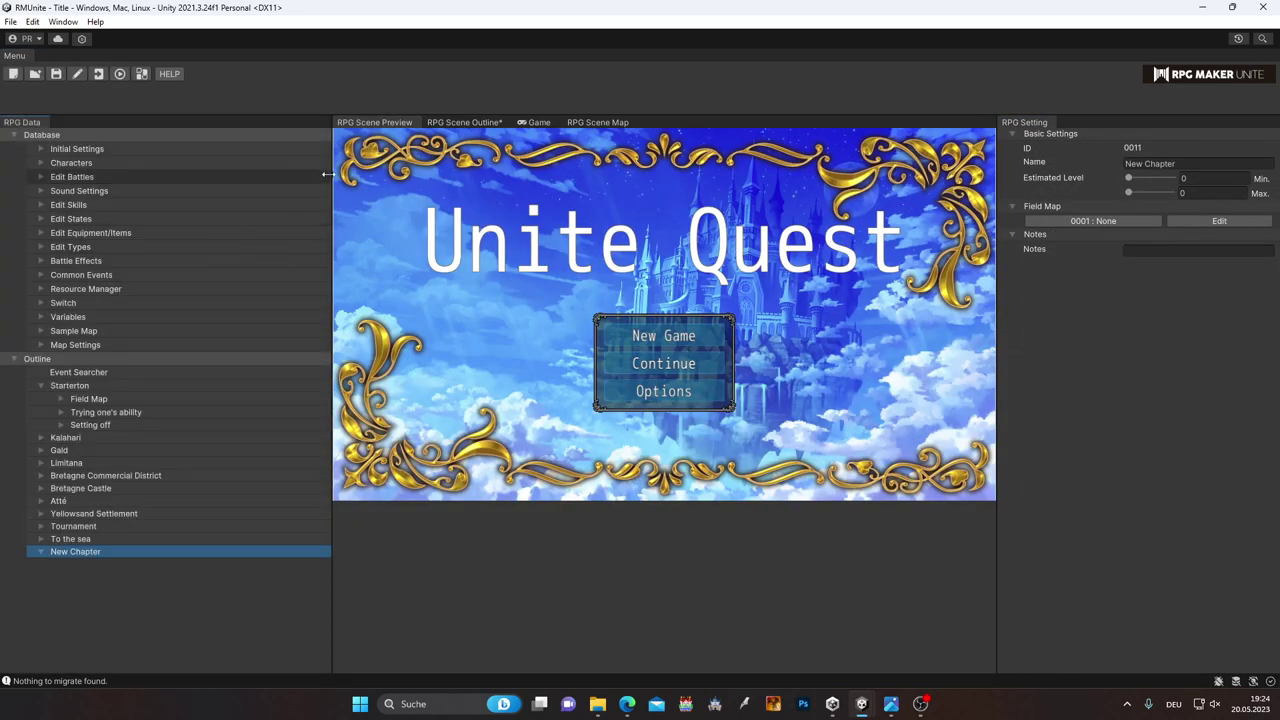
drag(331, 174, 199, 195)
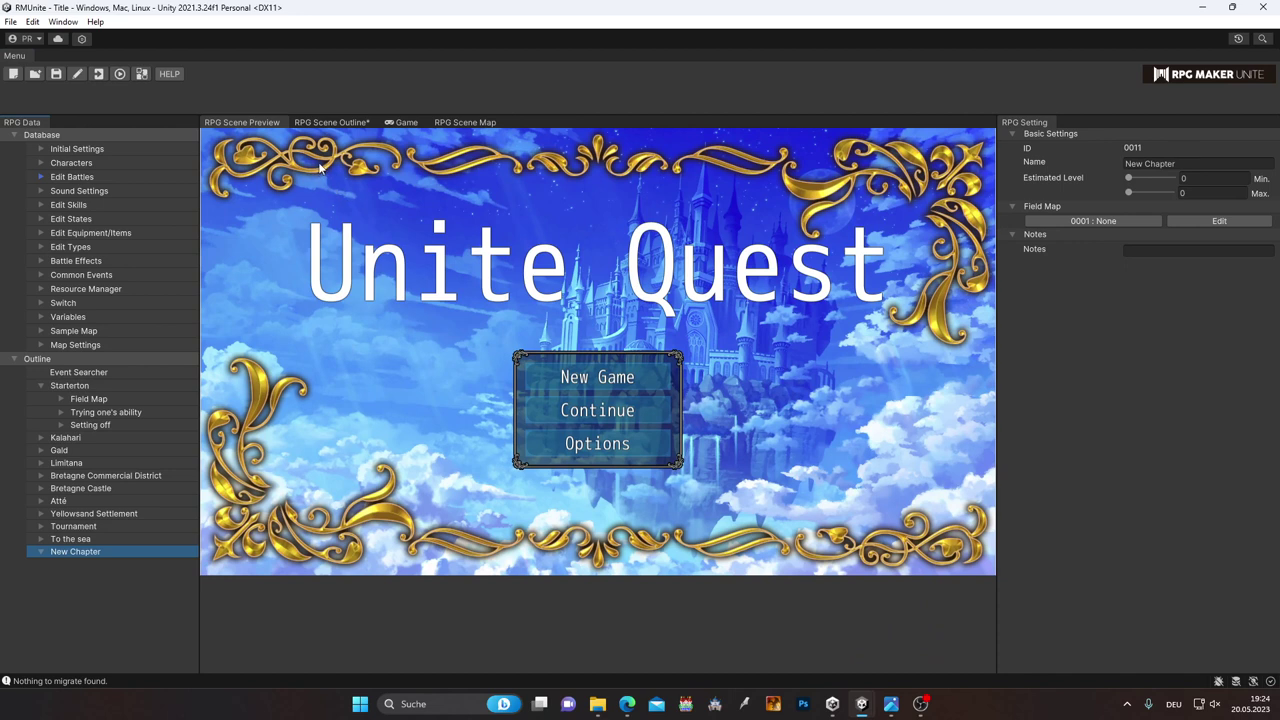
click(448, 123)
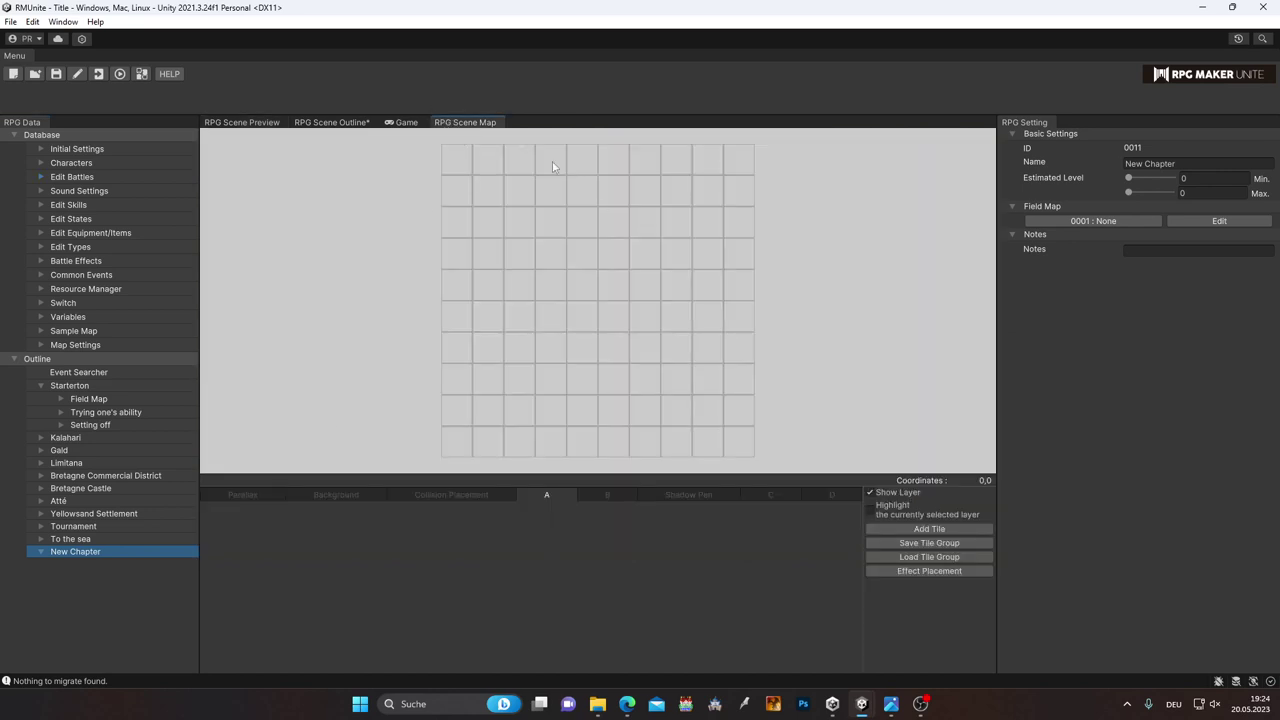
Step: Float the scene map view, maximise and restore it, then dock it back centrally
drag(465, 122, 557, 333)
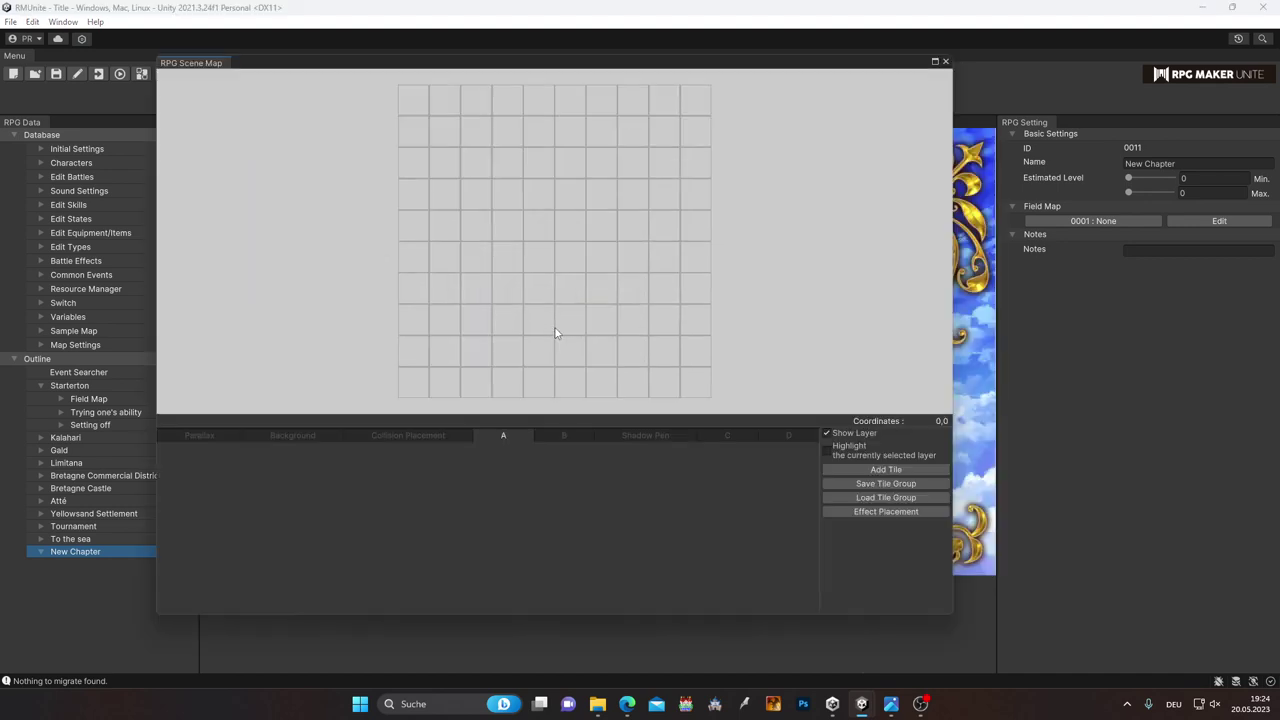
mouse_move(406, 61)
mouse_down()
mouse_move(698, 123)
mouse_move(950, 135)
mouse_up()
double_click(923, 126)
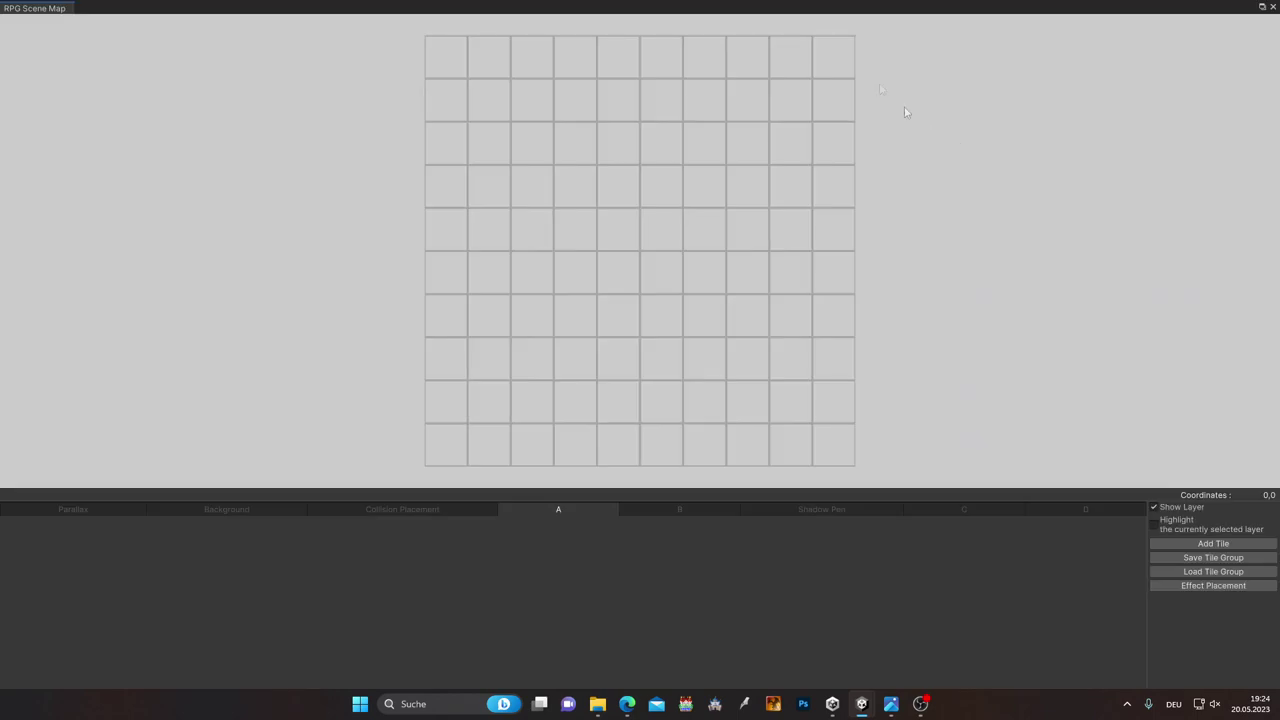
click(1261, 7)
mouse_move(533, 148)
mouse_down()
mouse_move(462, 97)
mouse_move(614, 208)
mouse_up()
drag(328, 213, 462, 122)
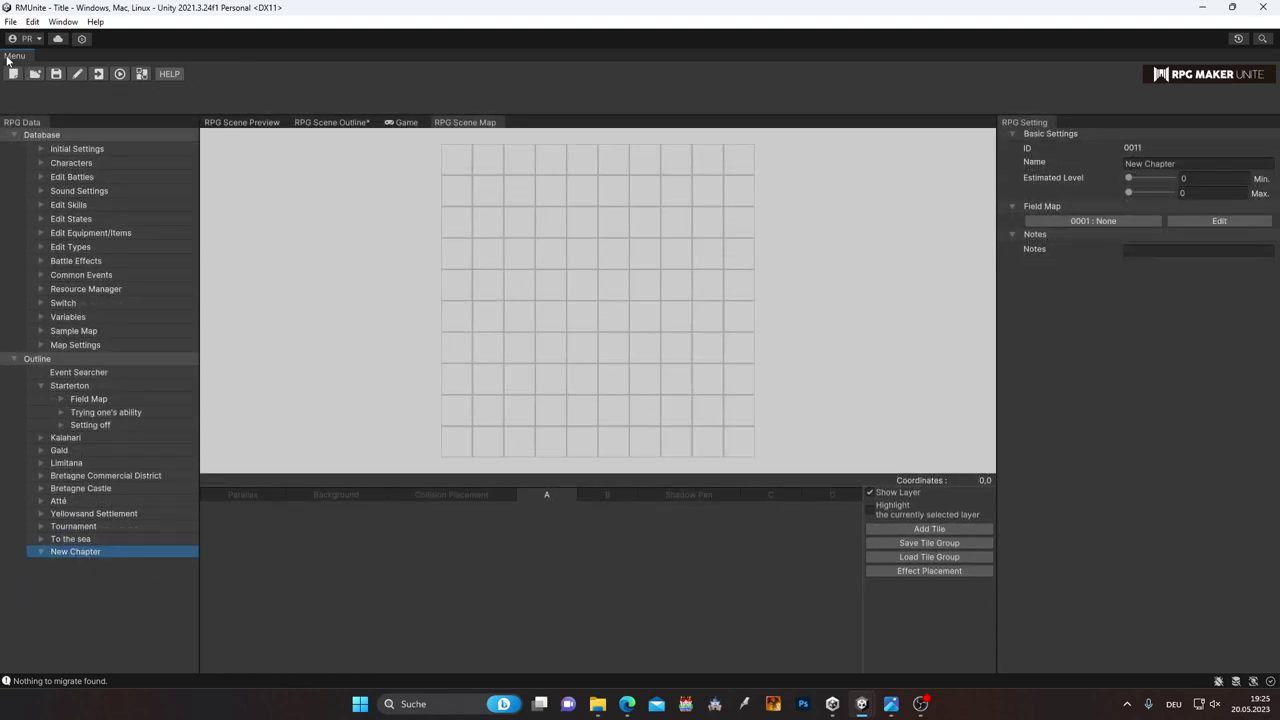
Step: Dock the menu panel into the left column and resize the menu, data and scene areas
drag(12, 56, 35, 177)
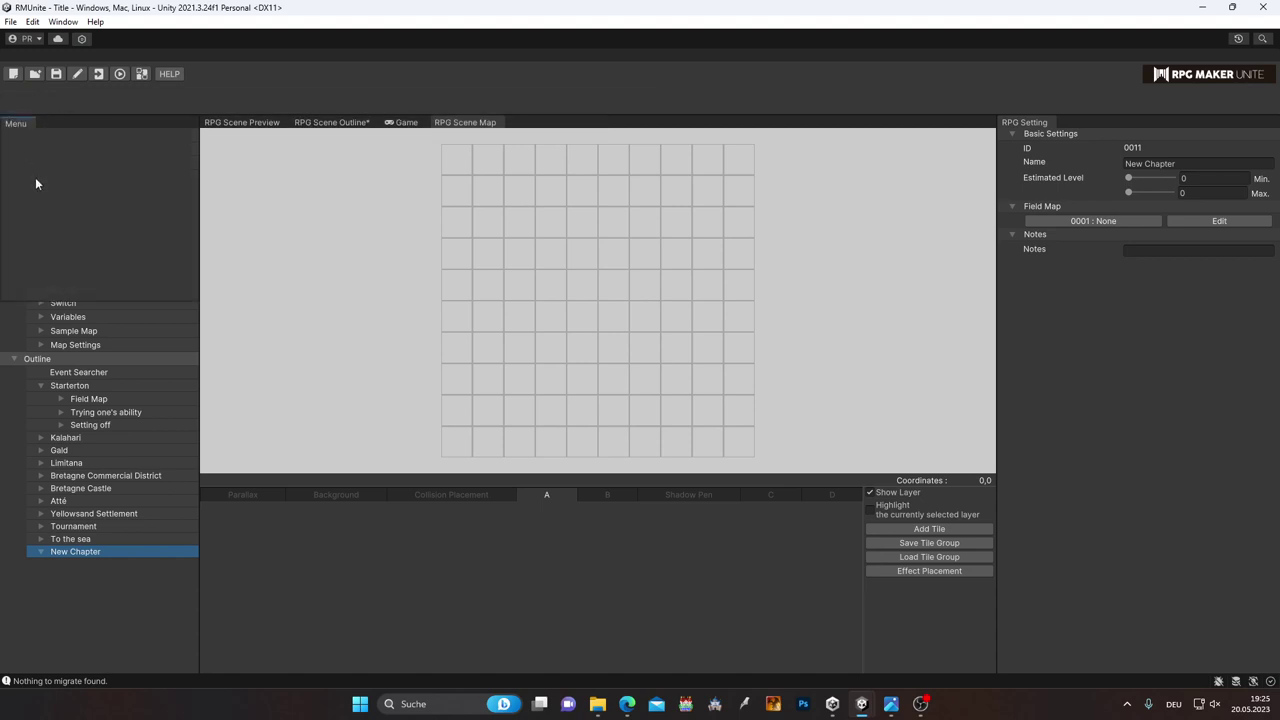
drag(138, 259, 125, 116)
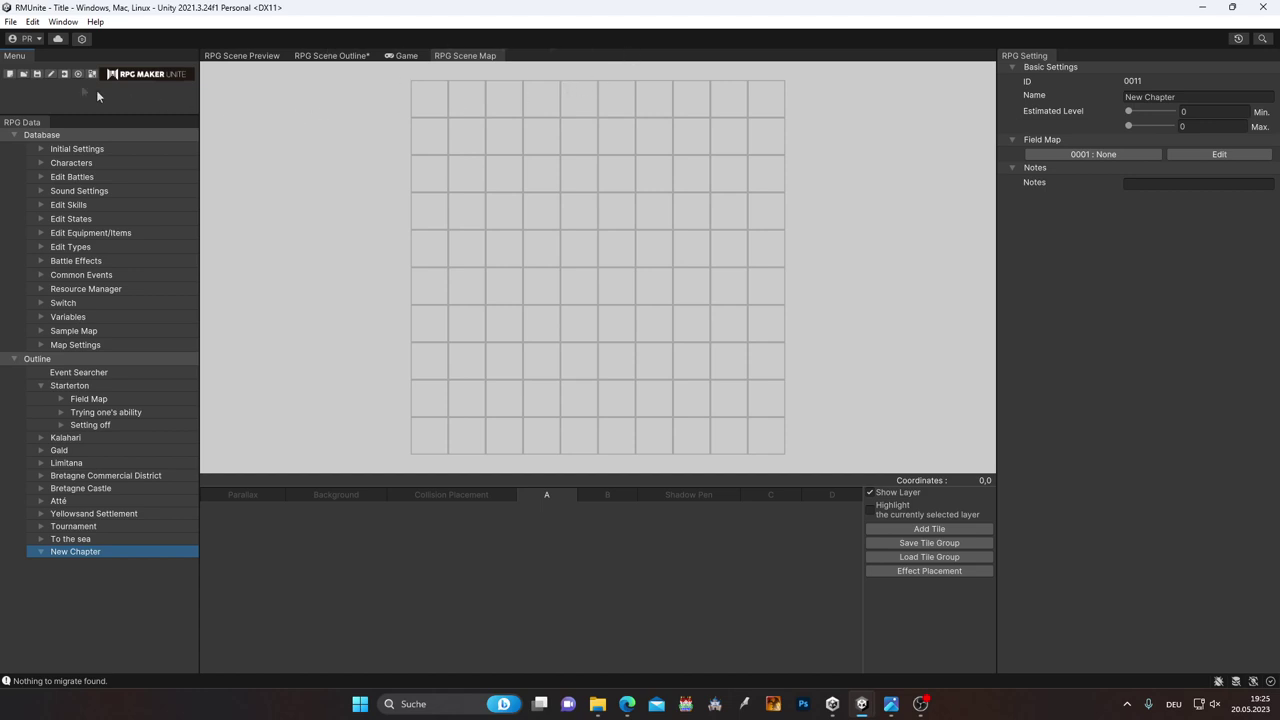
mouse_move(197, 88)
mouse_down()
mouse_move(364, 103)
mouse_move(160, 118)
mouse_up()
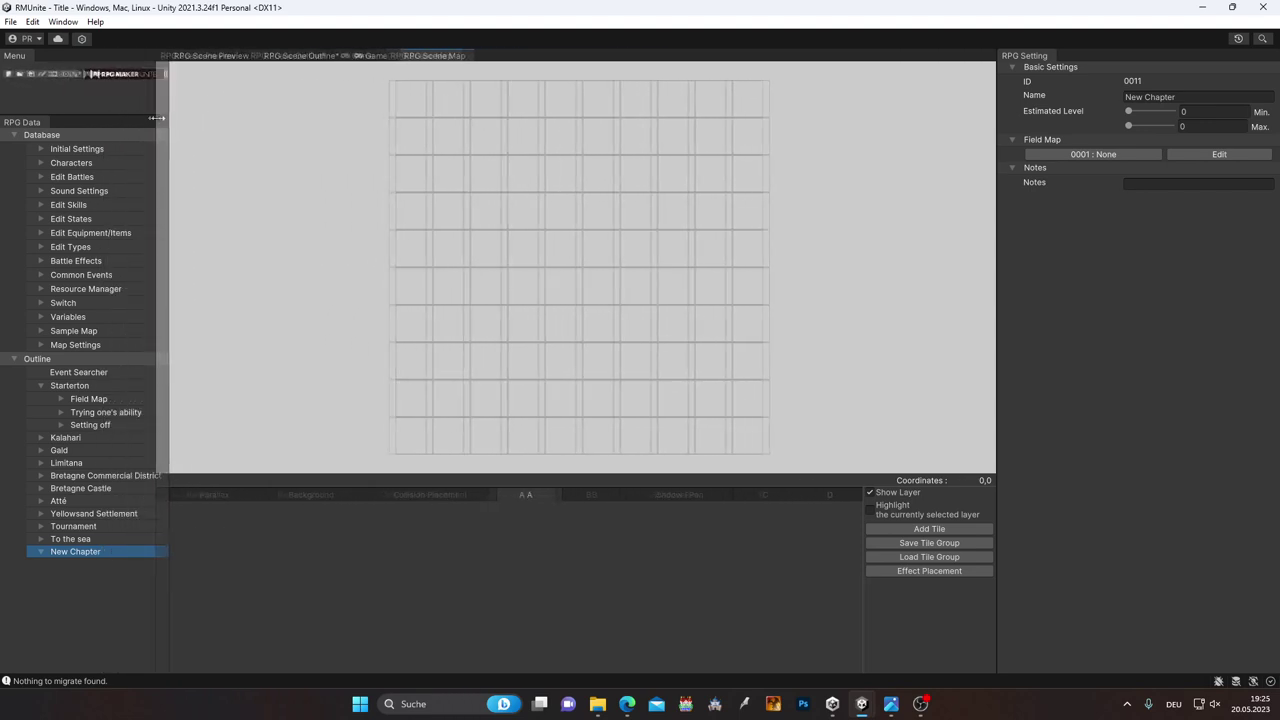
drag(160, 118, 126, 110)
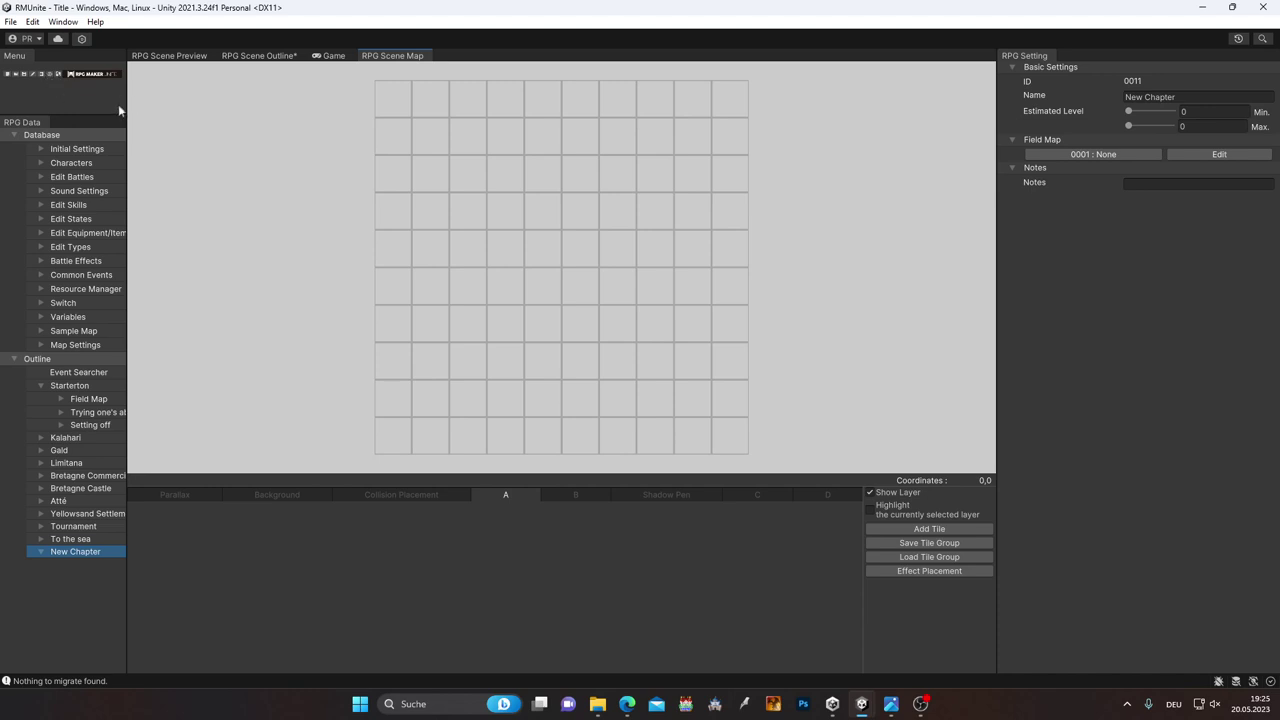
drag(126, 99, 242, 99)
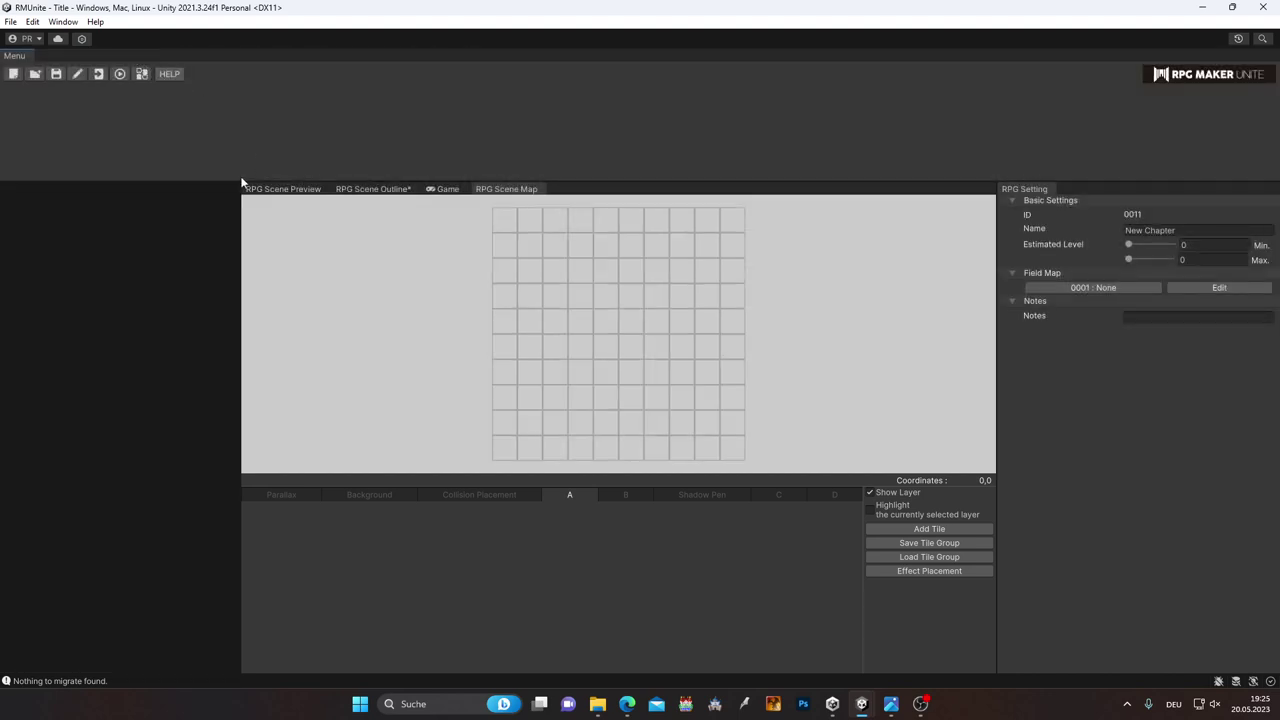
drag(236, 179, 236, 116)
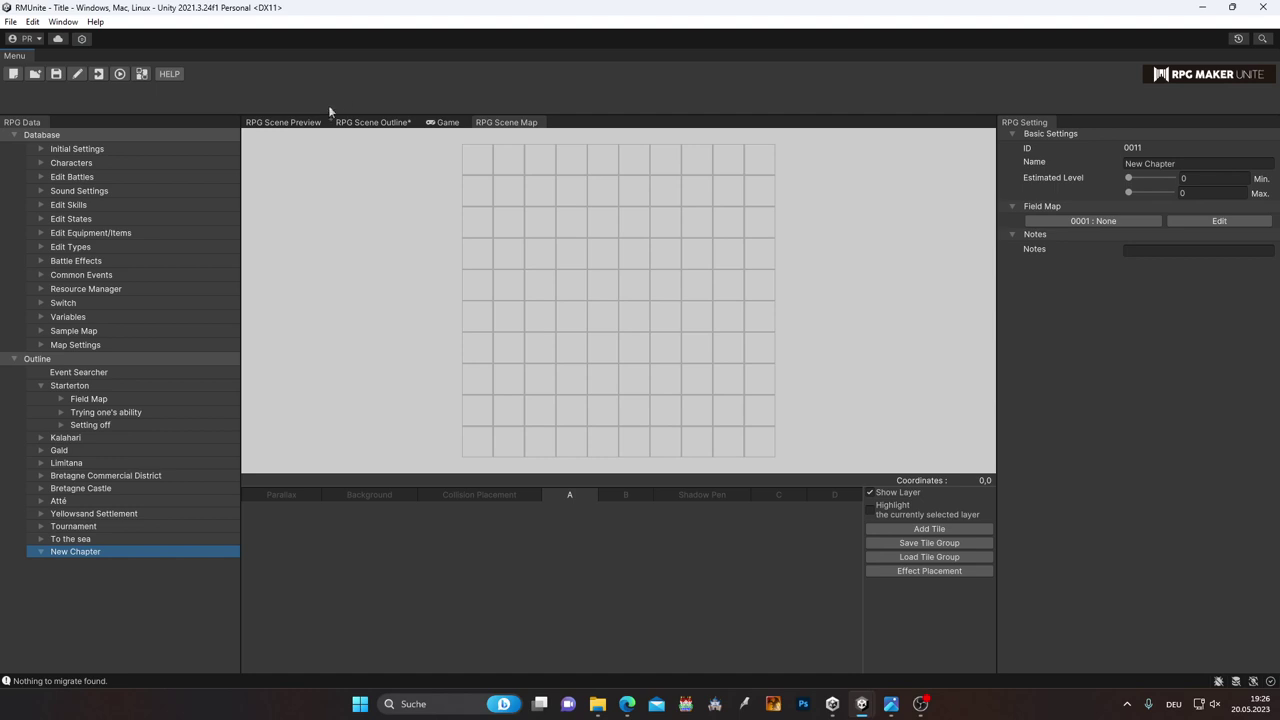
mouse_move(521, 124)
mouse_down()
mouse_move(655, 370)
mouse_move(950, 138)
mouse_up()
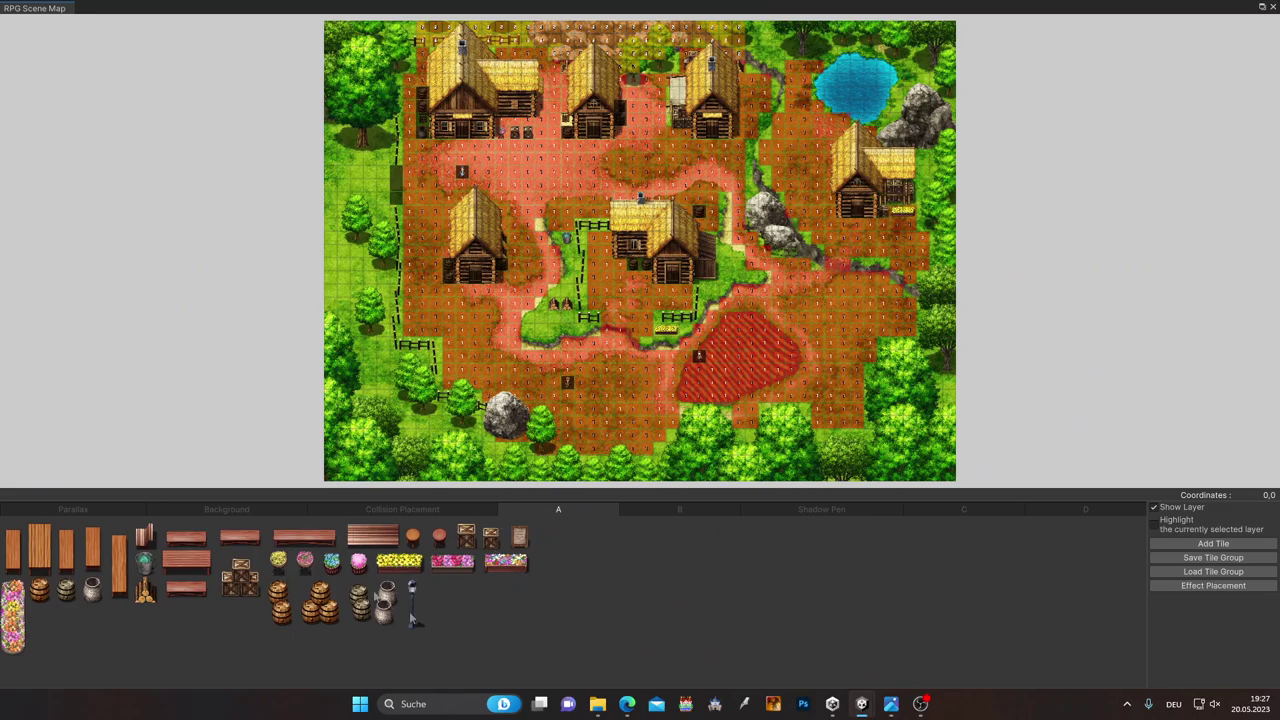
Step: Zoom around the Frontier Town village map and view its parallax layer settings
scroll(599, 360, up, 1)
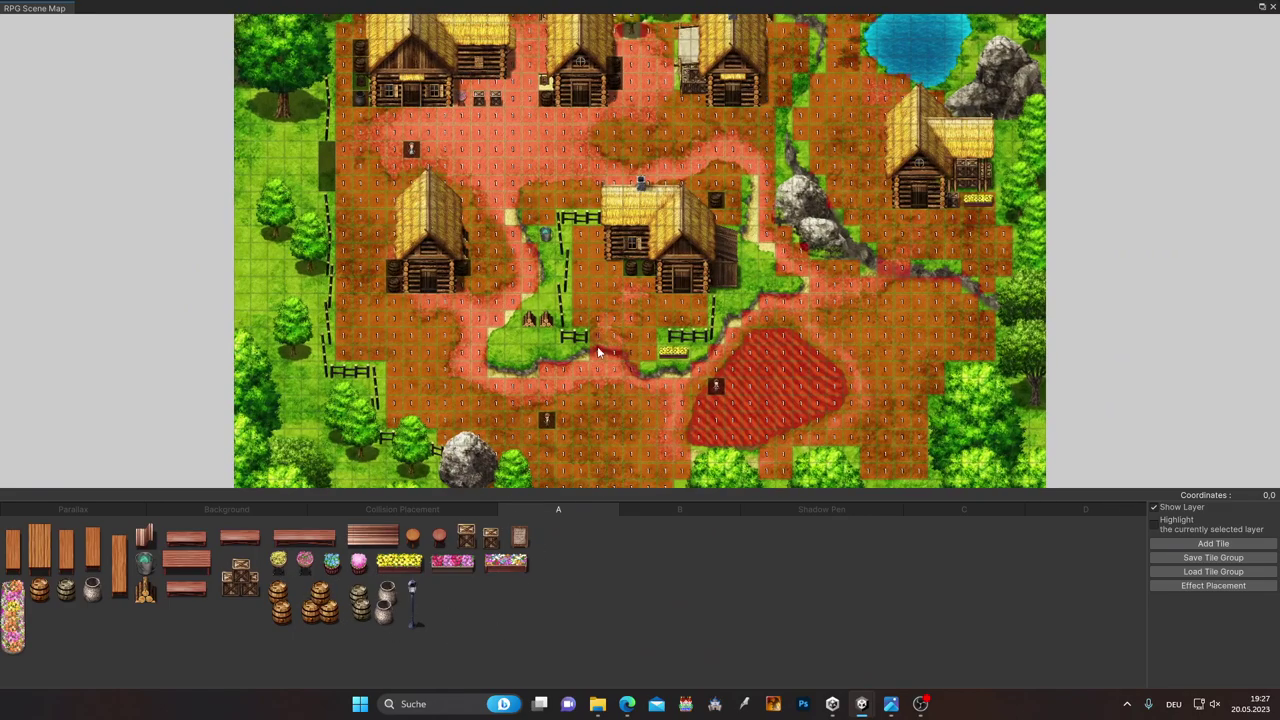
scroll(575, 245, up, 1)
scroll(549, 246, up, 2)
scroll(549, 246, down, 2)
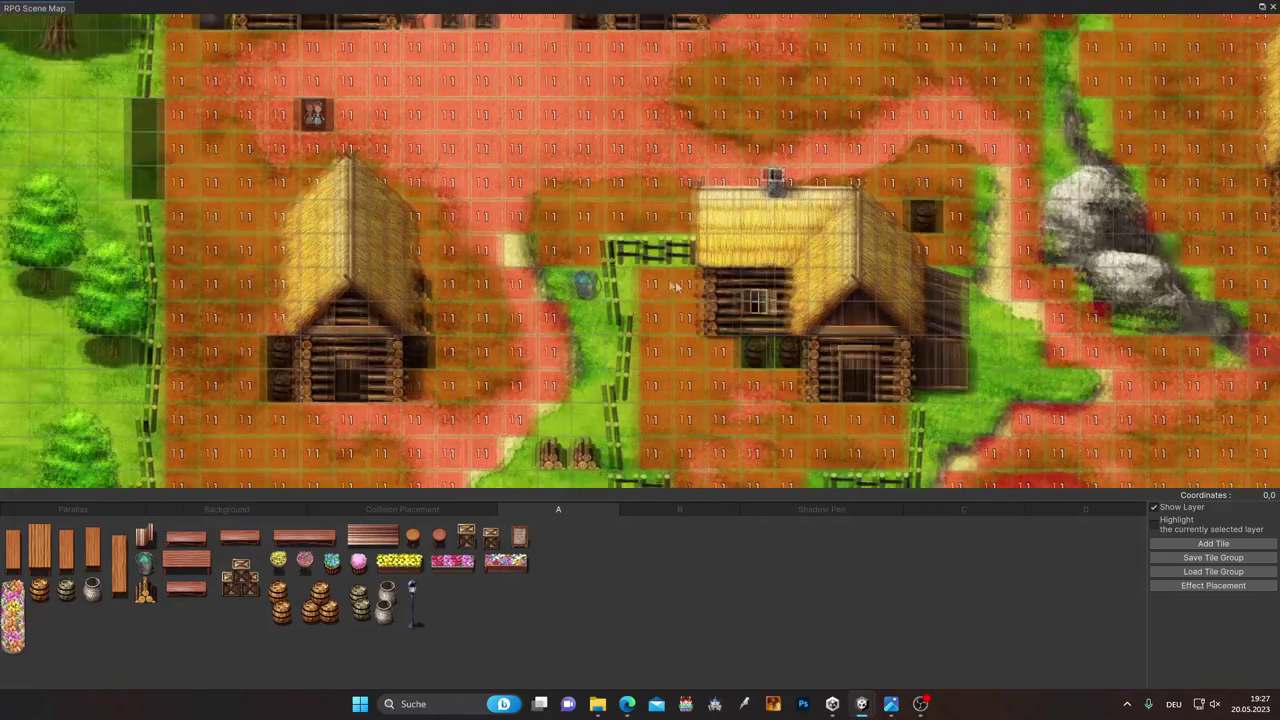
scroll(665, 293, up, 2)
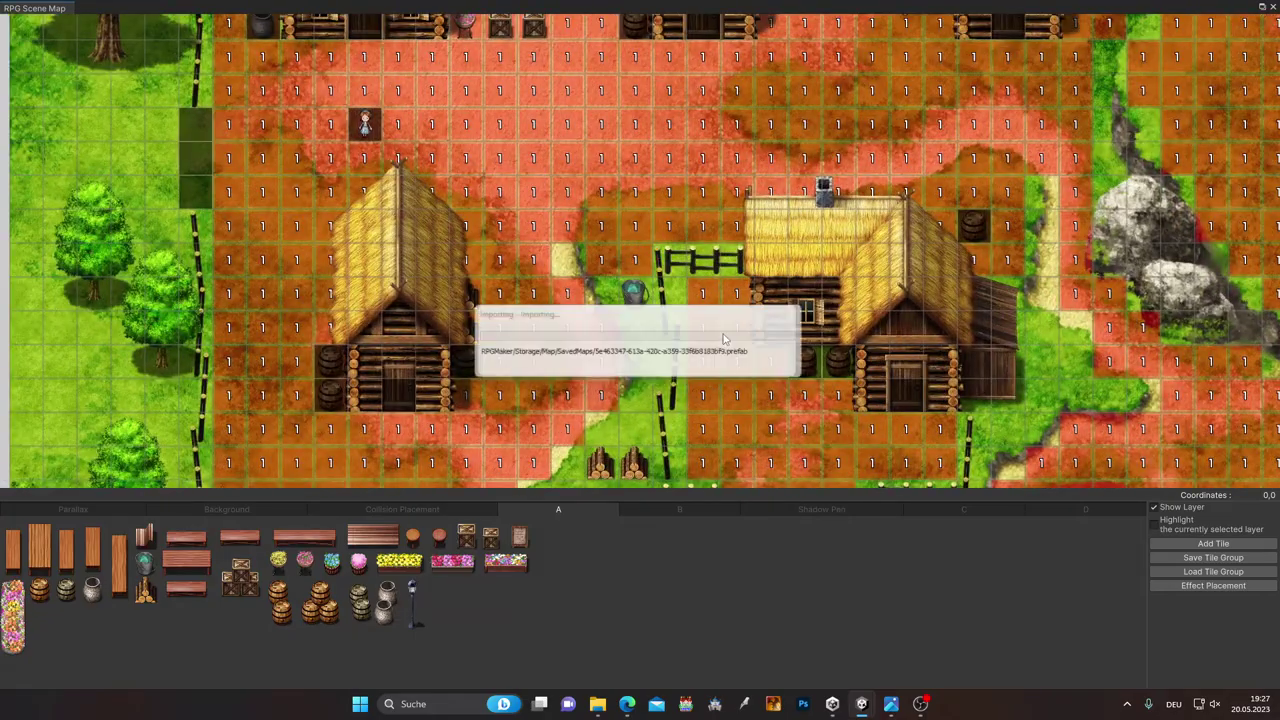
scroll(666, 293, down, 1)
scroll(705, 322, down, 1)
scroll(705, 322, down, 1)
scroll(720, 310, up, 1)
scroll(730, 305, down, 1)
scroll(742, 302, up, 1)
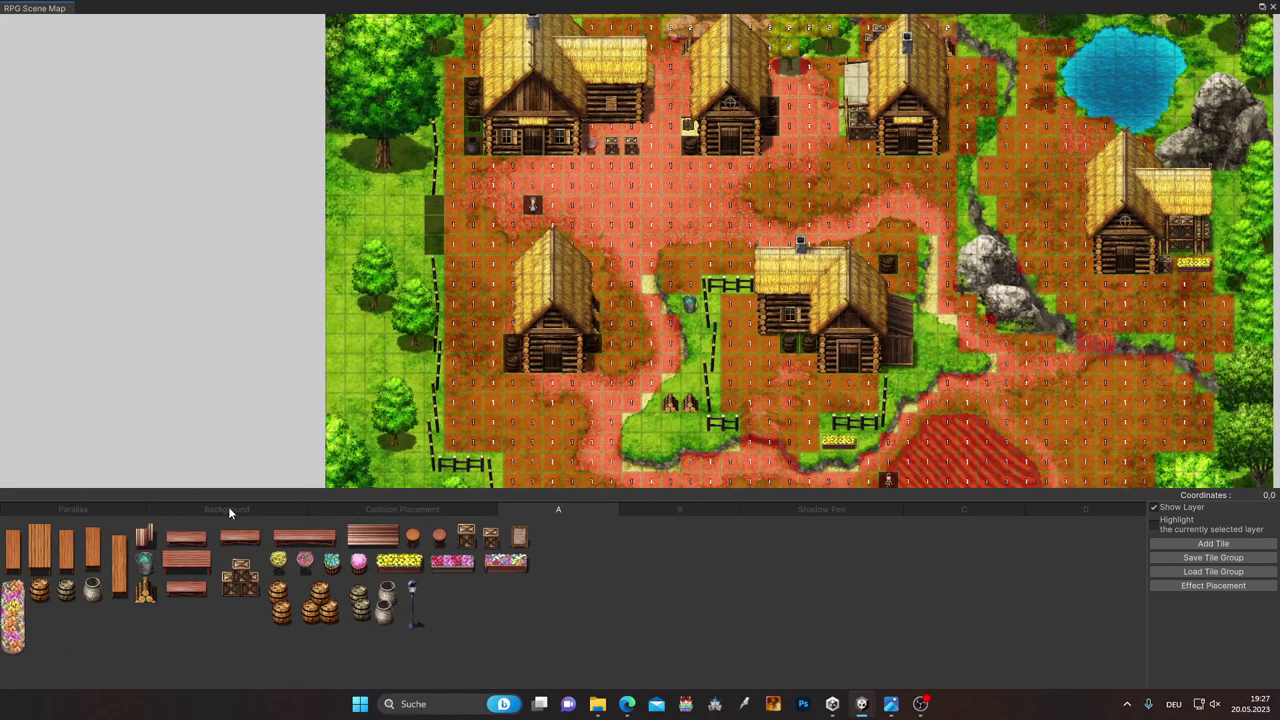
click(398, 510)
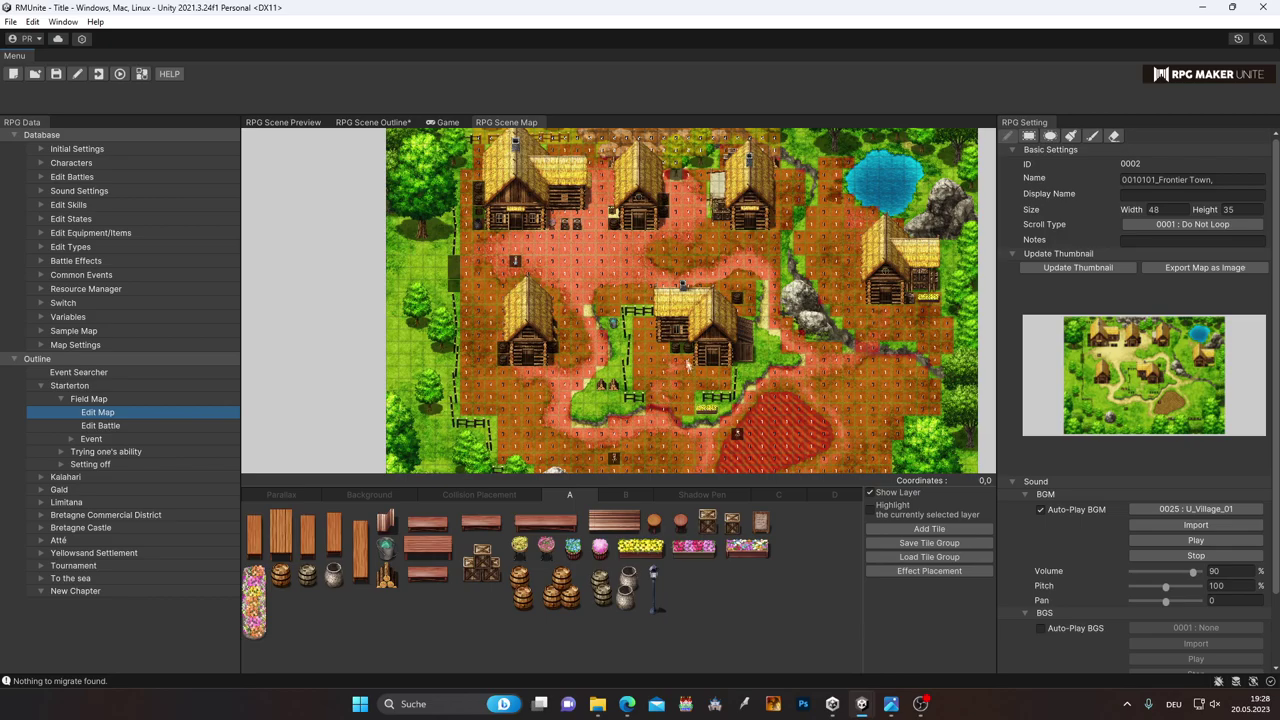
Step: Zoom and pan around the village map to inspect the field area
scroll(687, 310, up, 1)
scroll(687, 310, up, 1)
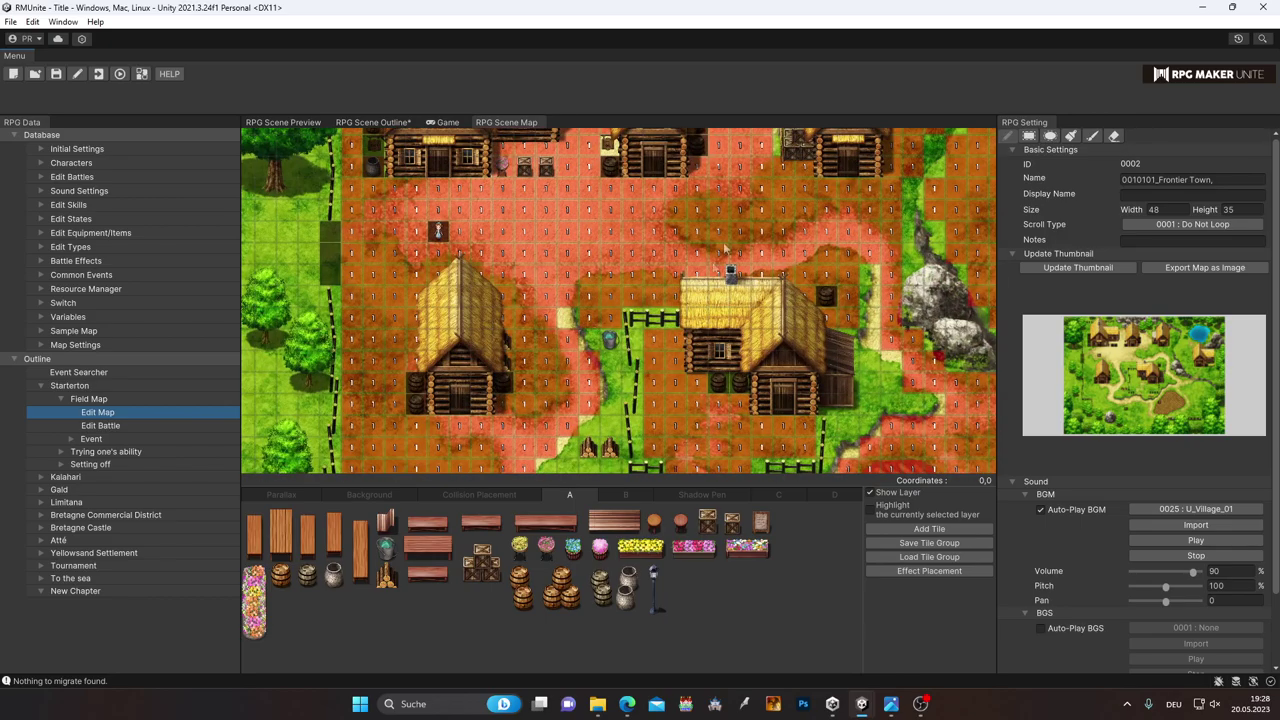
scroll(740, 250, up, 2)
scroll(757, 230, down, 2)
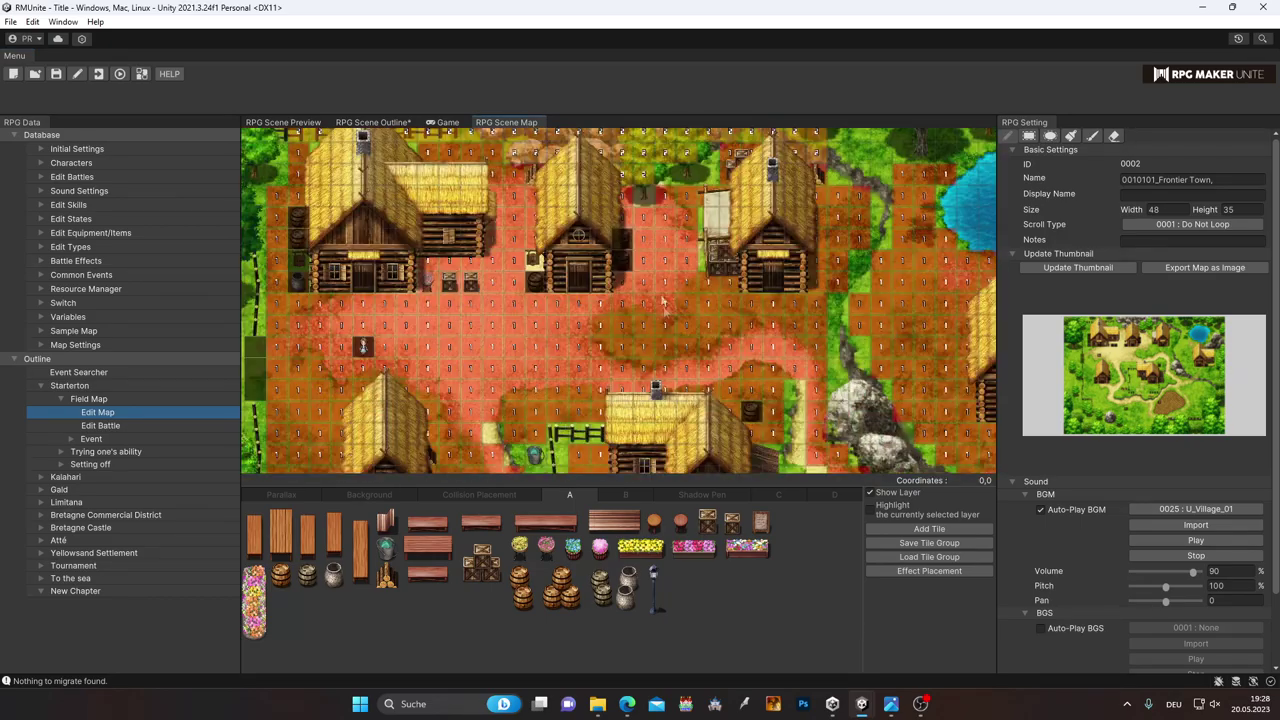
mouse_move(660, 390)
middle_down()
mouse_move(535, 208)
mouse_move(549, 355)
middle_up()
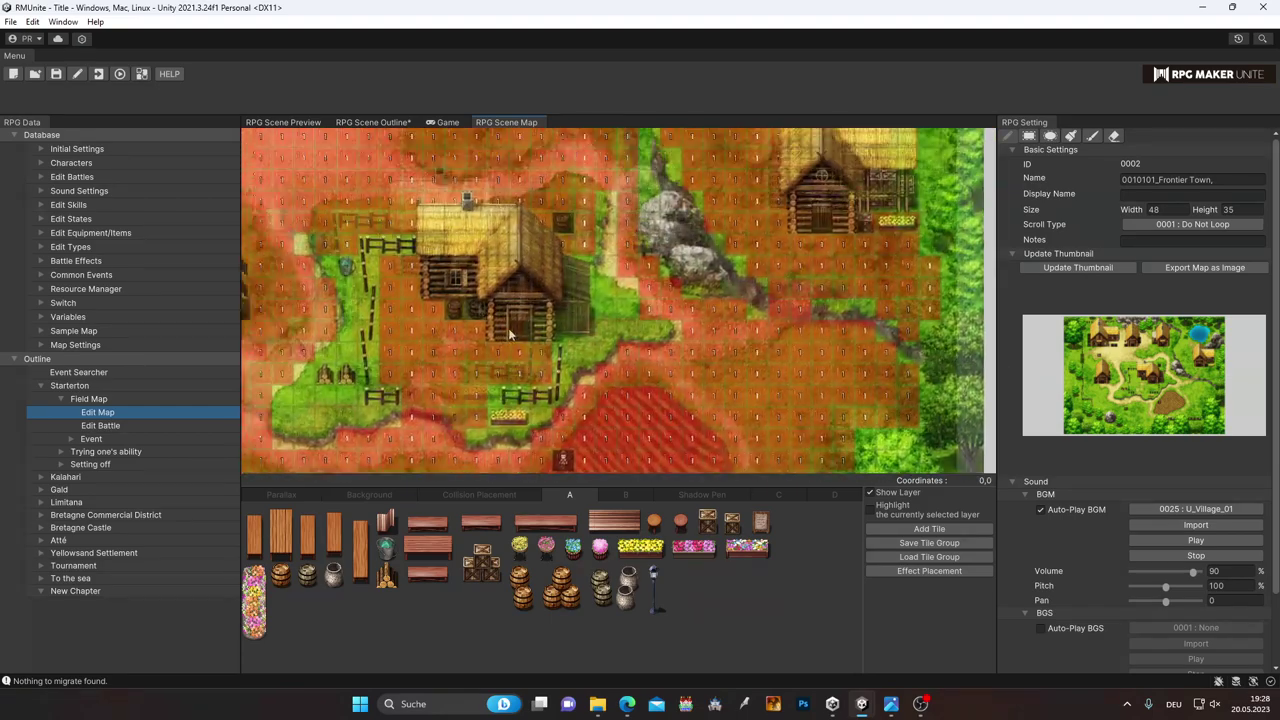
scroll(549, 355, down, 1)
scroll(551, 358, down, 1)
scroll(572, 365, down, 1)
scroll(743, 358, down, 1)
scroll(640, 400, up, 1)
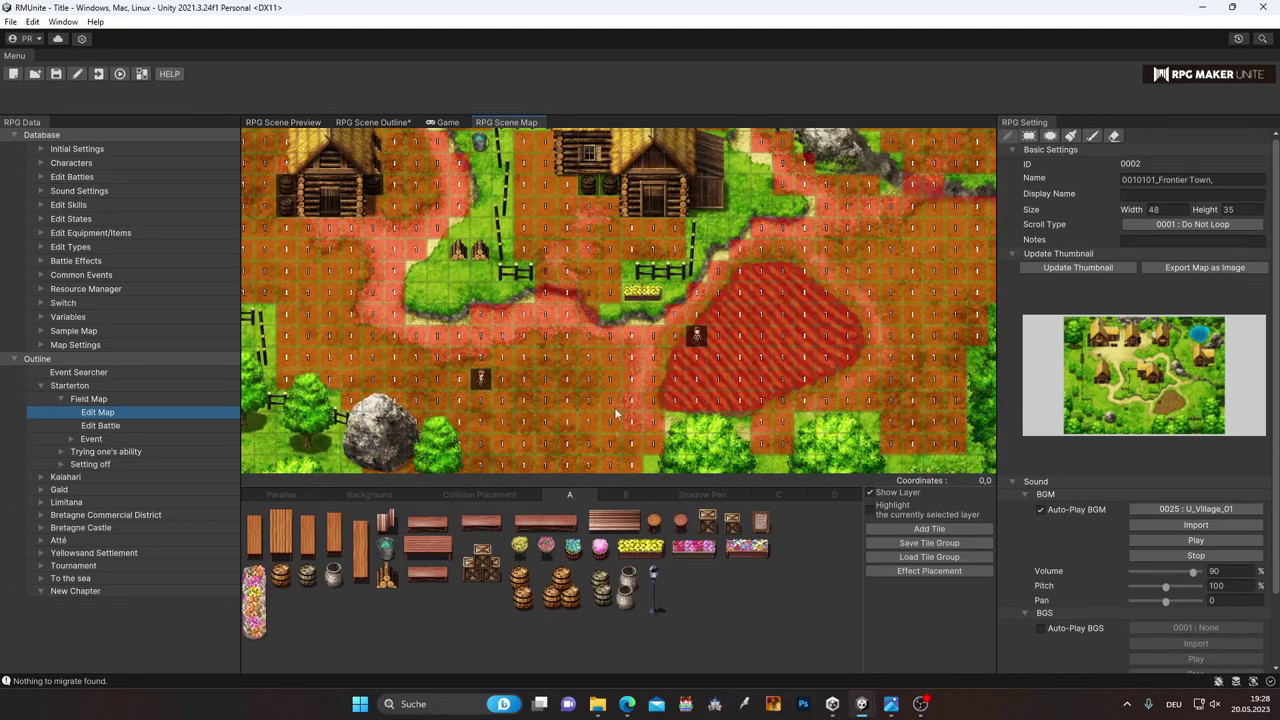
scroll(718, 335, up, 2)
scroll(798, 308, up, 1)
scroll(783, 303, up, 1)
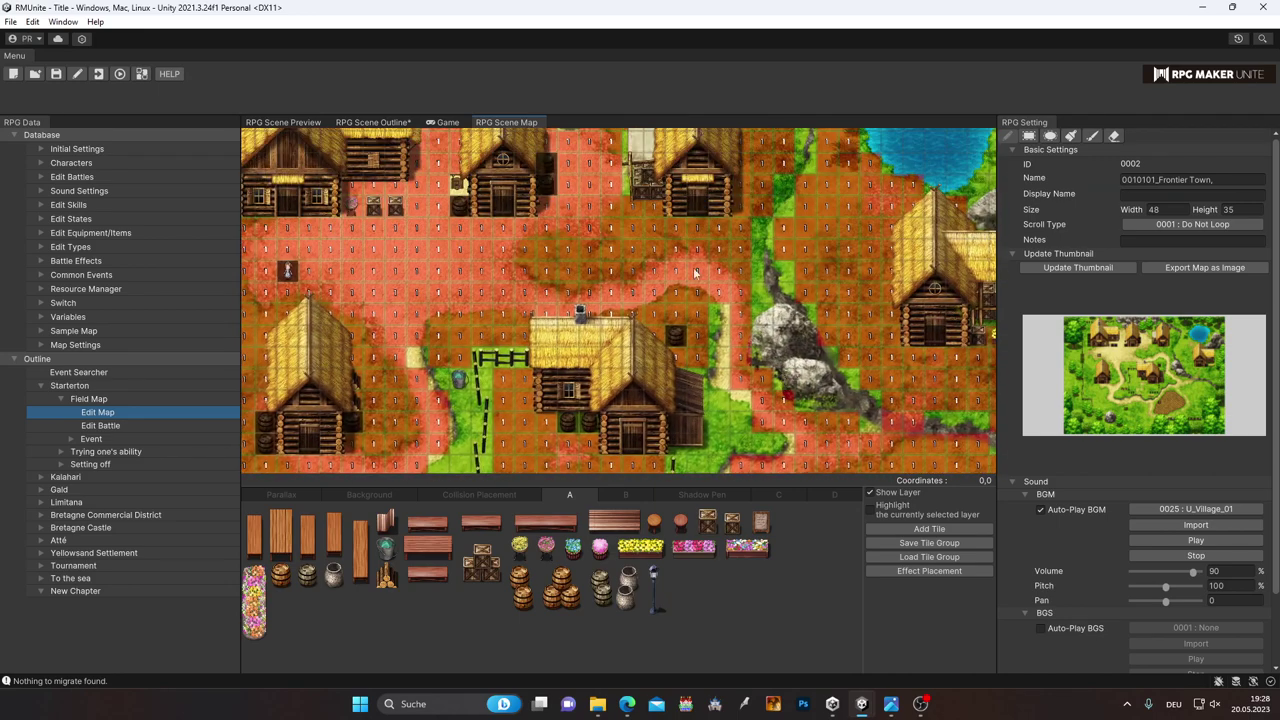
Step: Show the numbered collision tiles and hide the red collision overlay layer
click(473, 494)
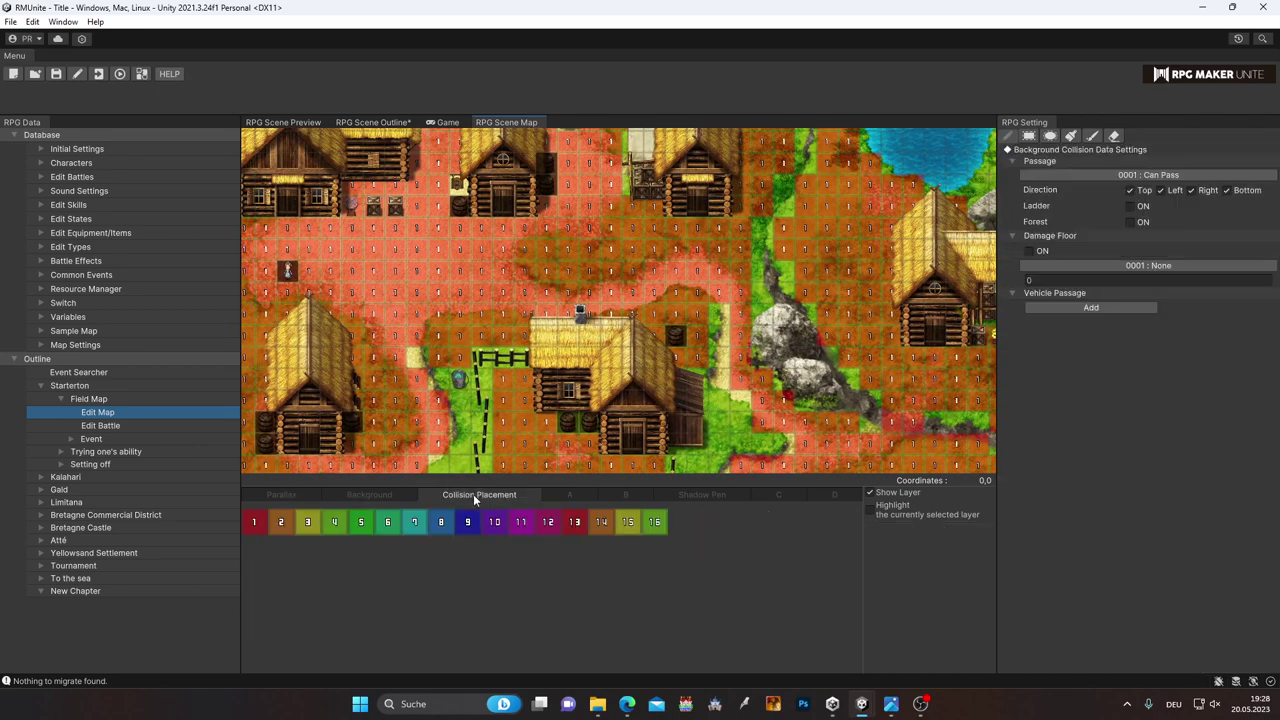
click(867, 492)
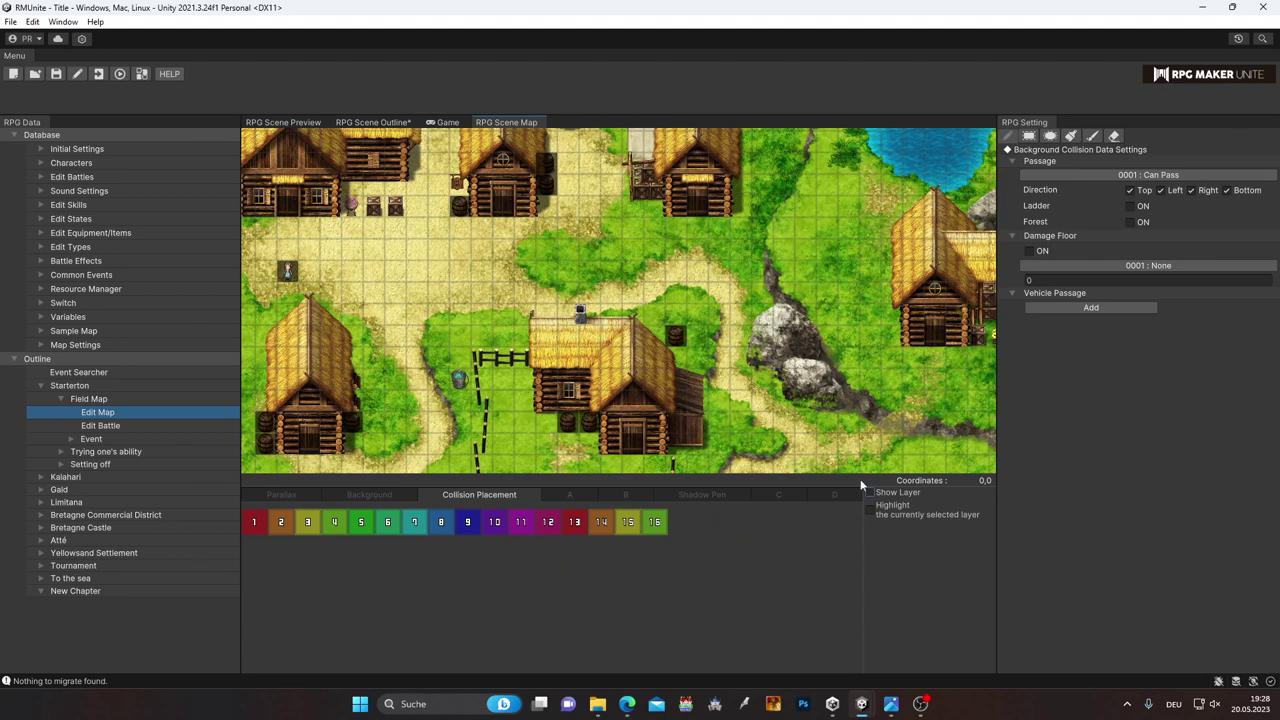
scroll(435, 388, down, 1)
scroll(435, 388, down, 2)
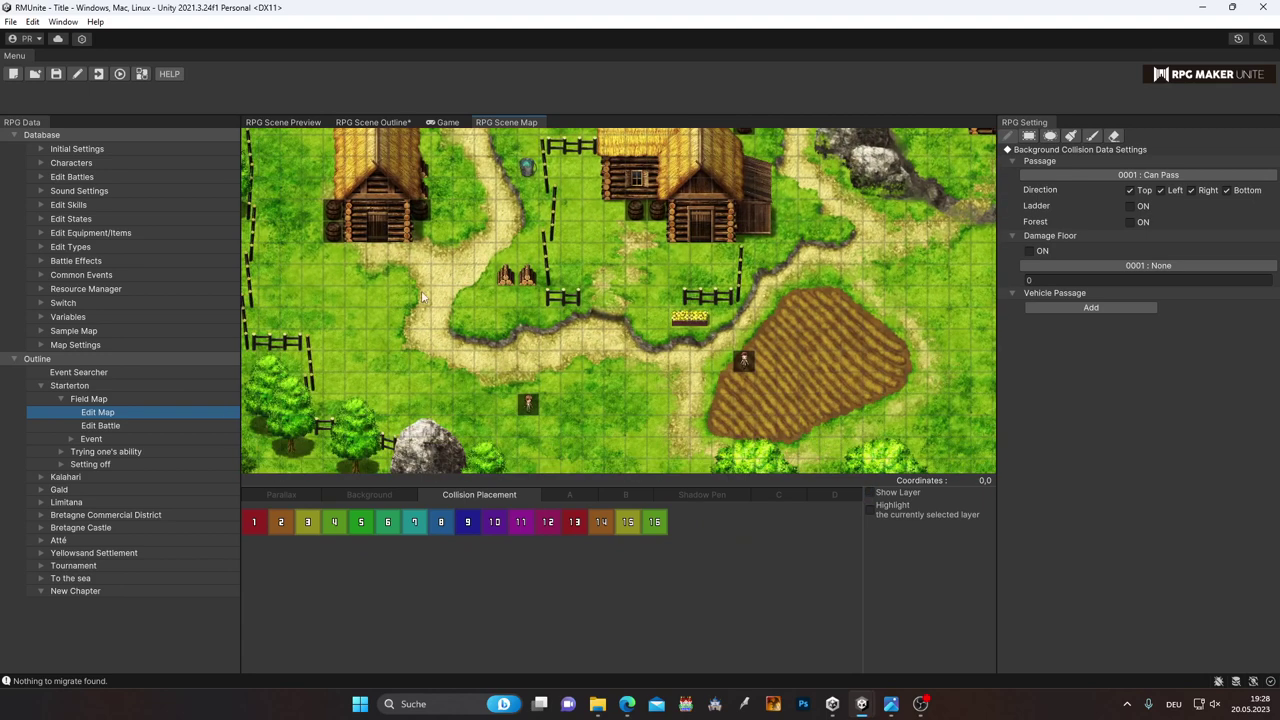
scroll(727, 441, up, 1)
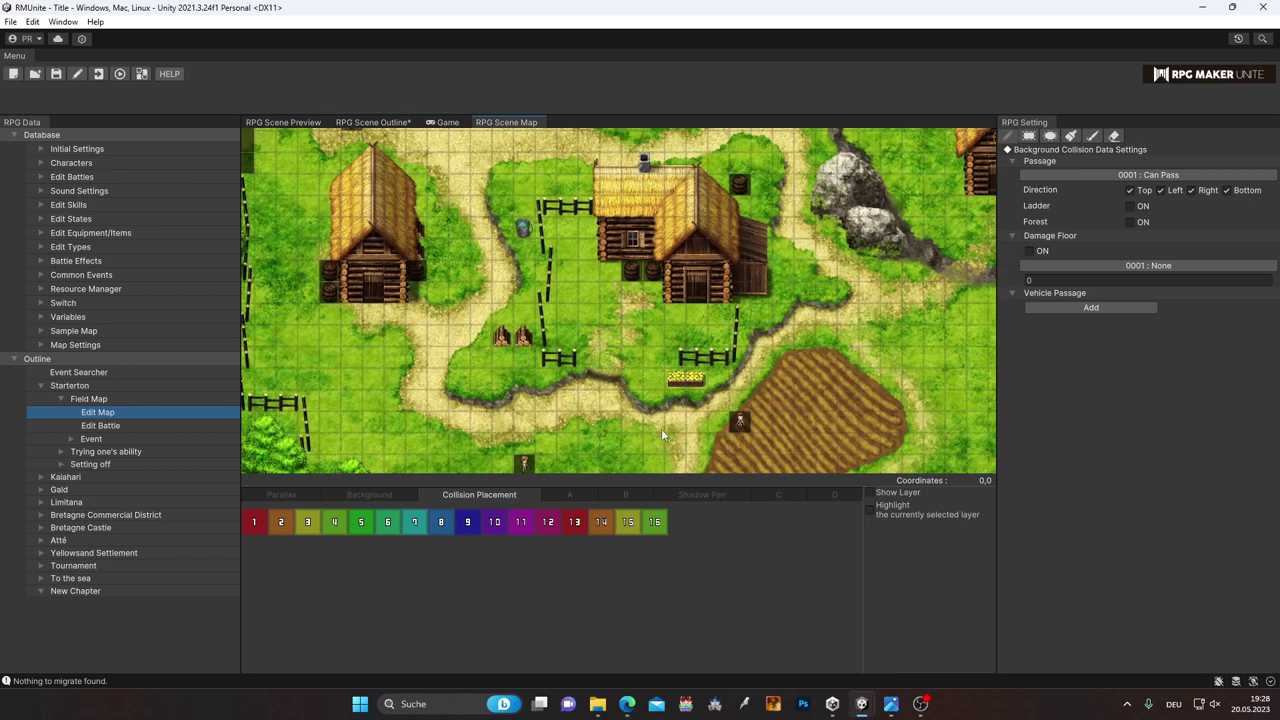
Step: Try map_002_03.png and map_003.png as the background, then restore map_001_03.png
click(388, 494)
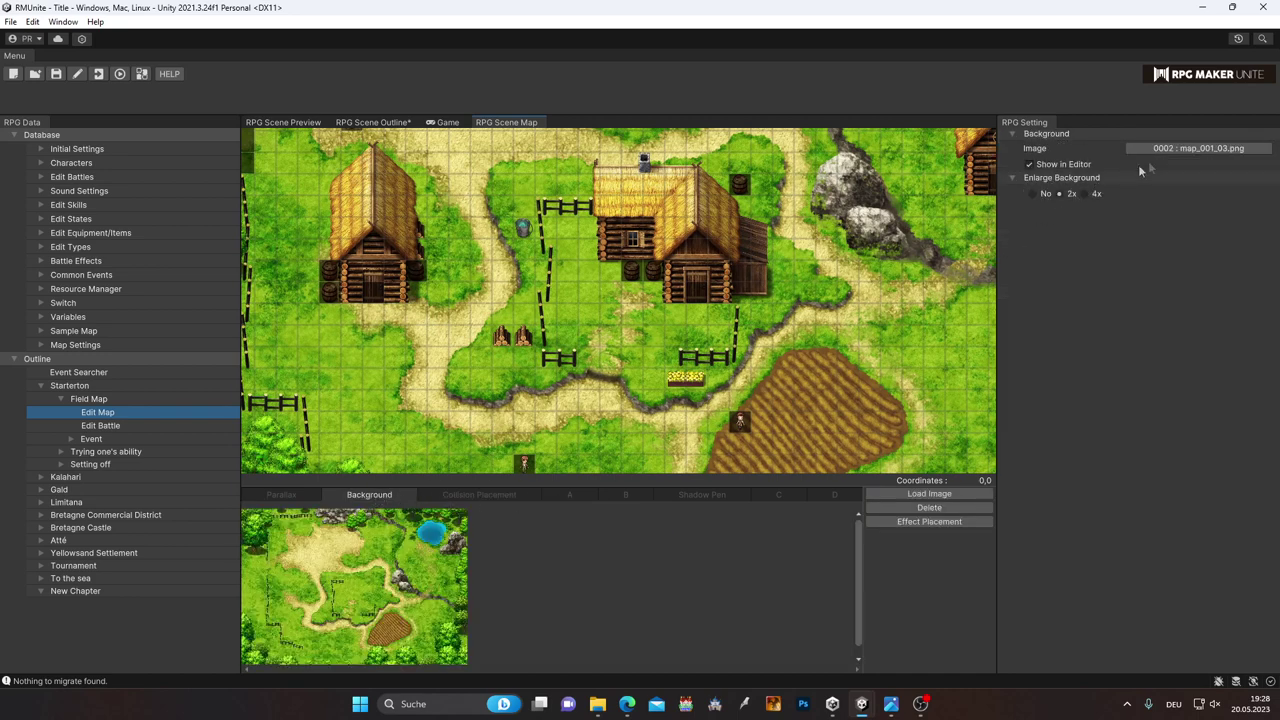
click(1195, 148)
click(1187, 197)
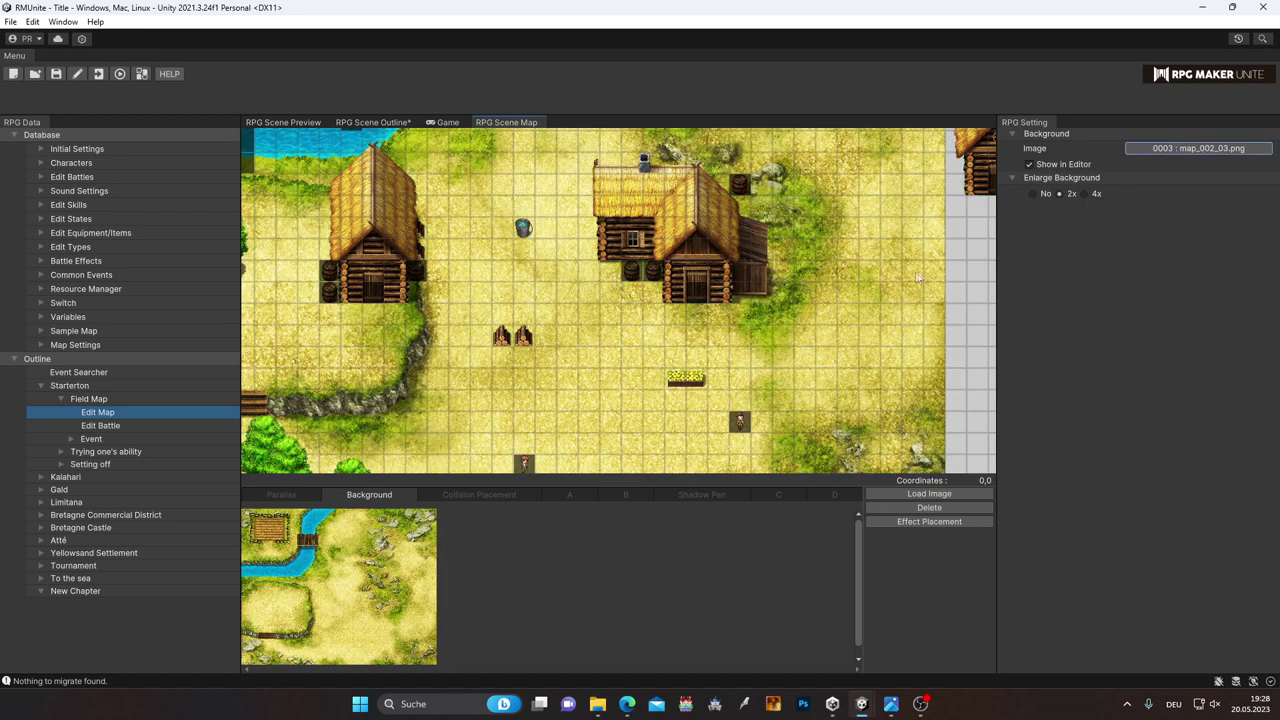
click(1157, 152)
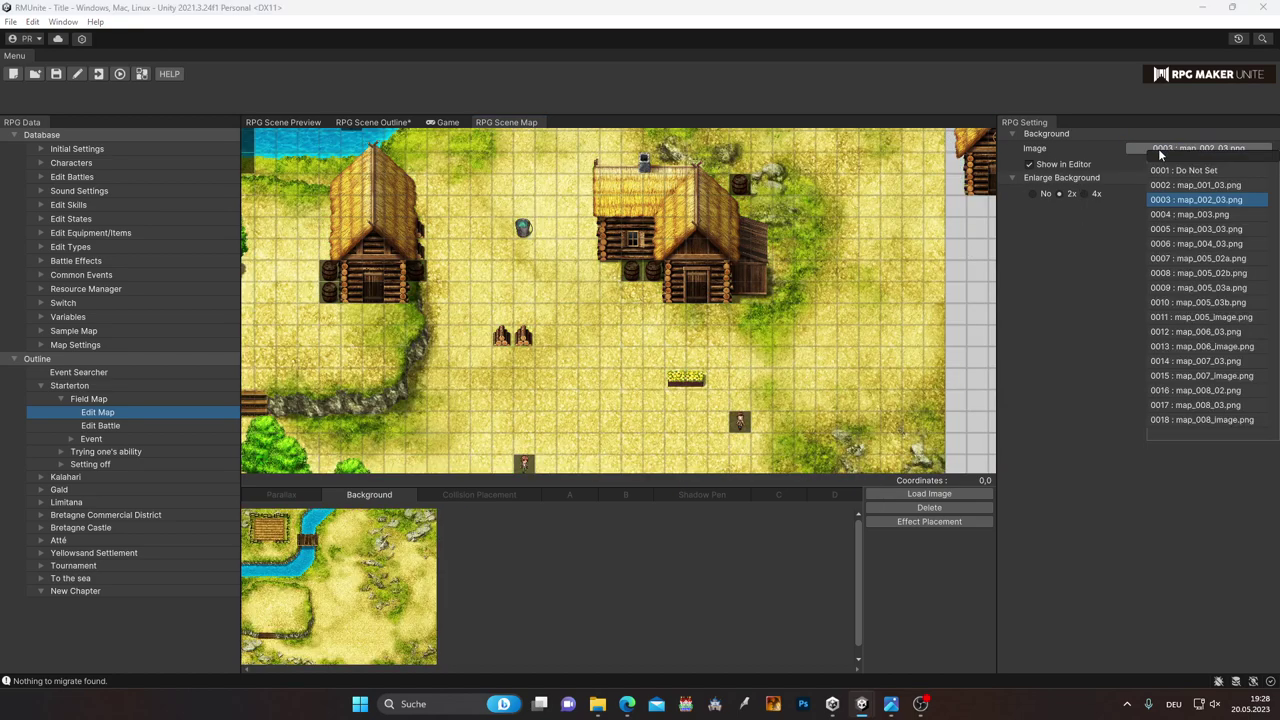
click(1180, 201)
key(Down)
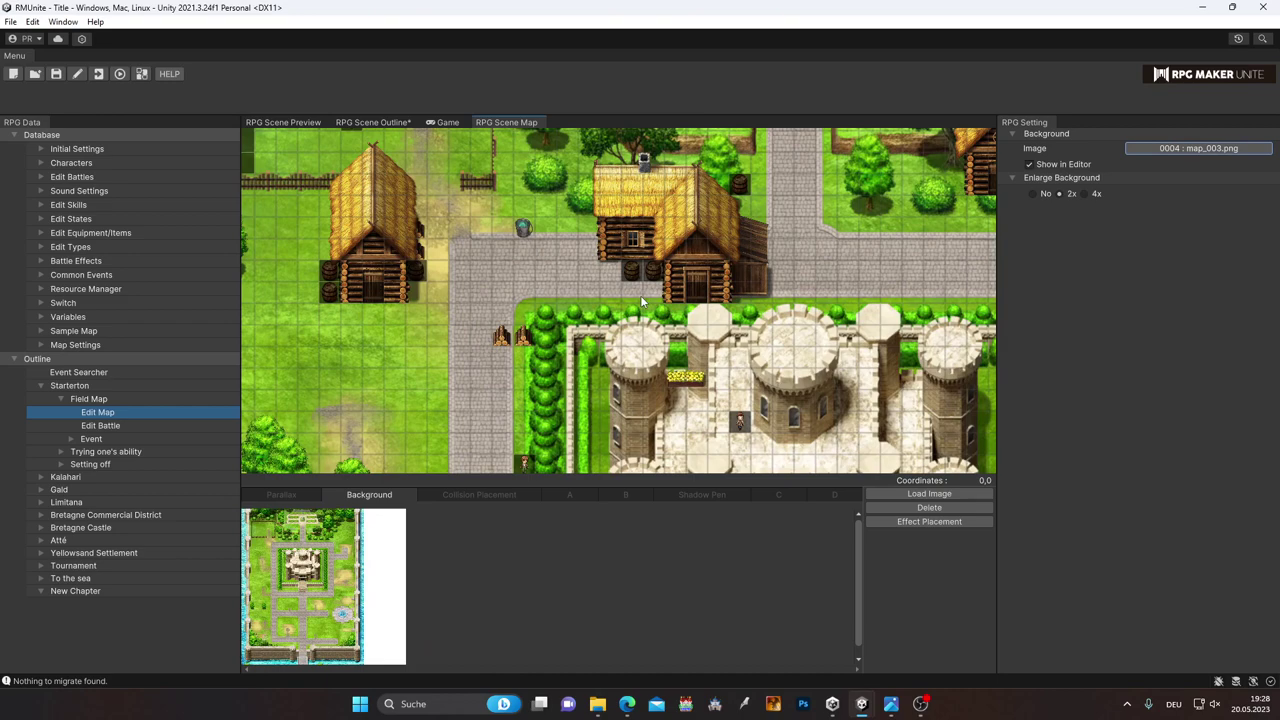
click(1195, 148)
click(1190, 184)
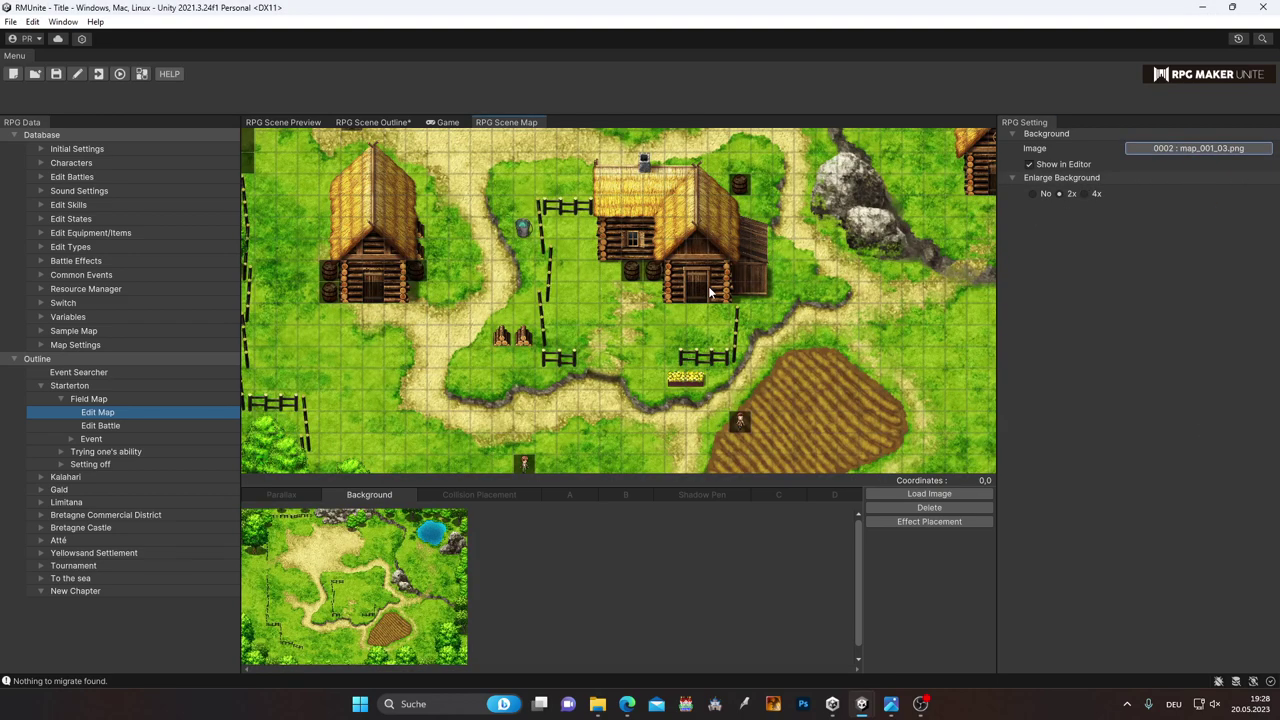
Step: Review the background settings and switch to the Collision Placement layer
scroll(679, 361, down, 5)
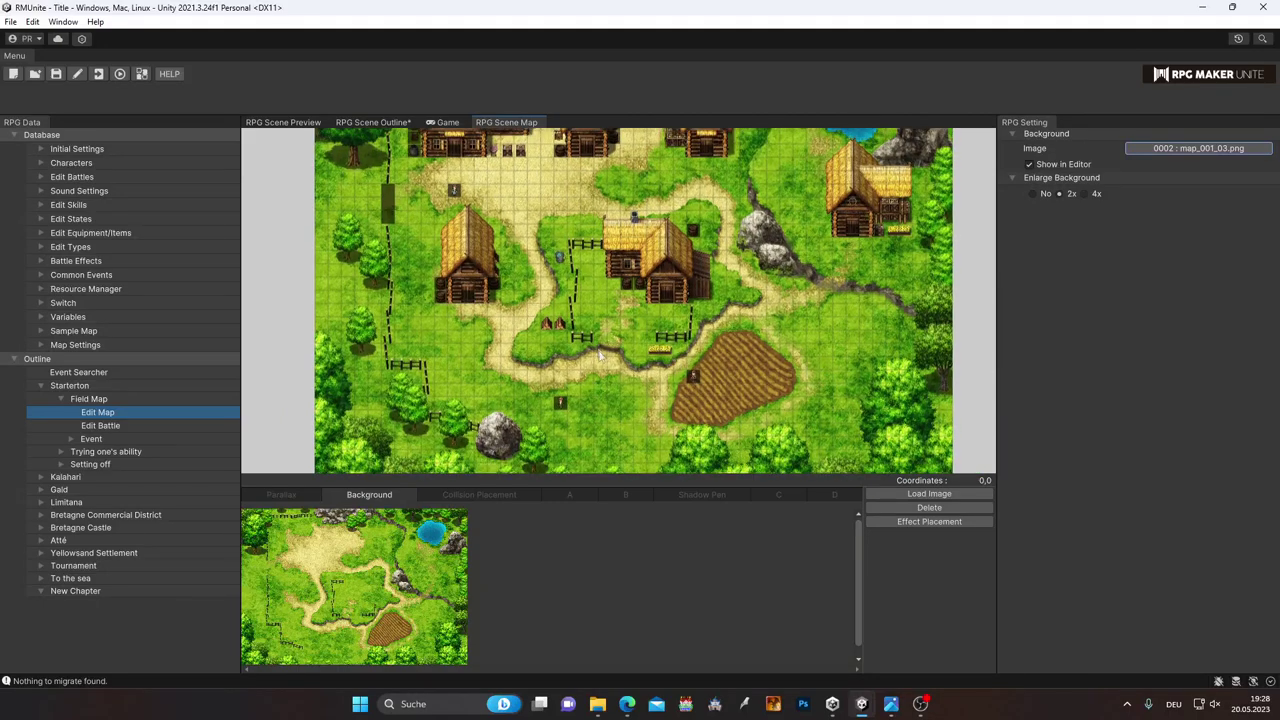
scroll(600, 356, up, 1)
scroll(600, 356, up, 1)
click(482, 493)
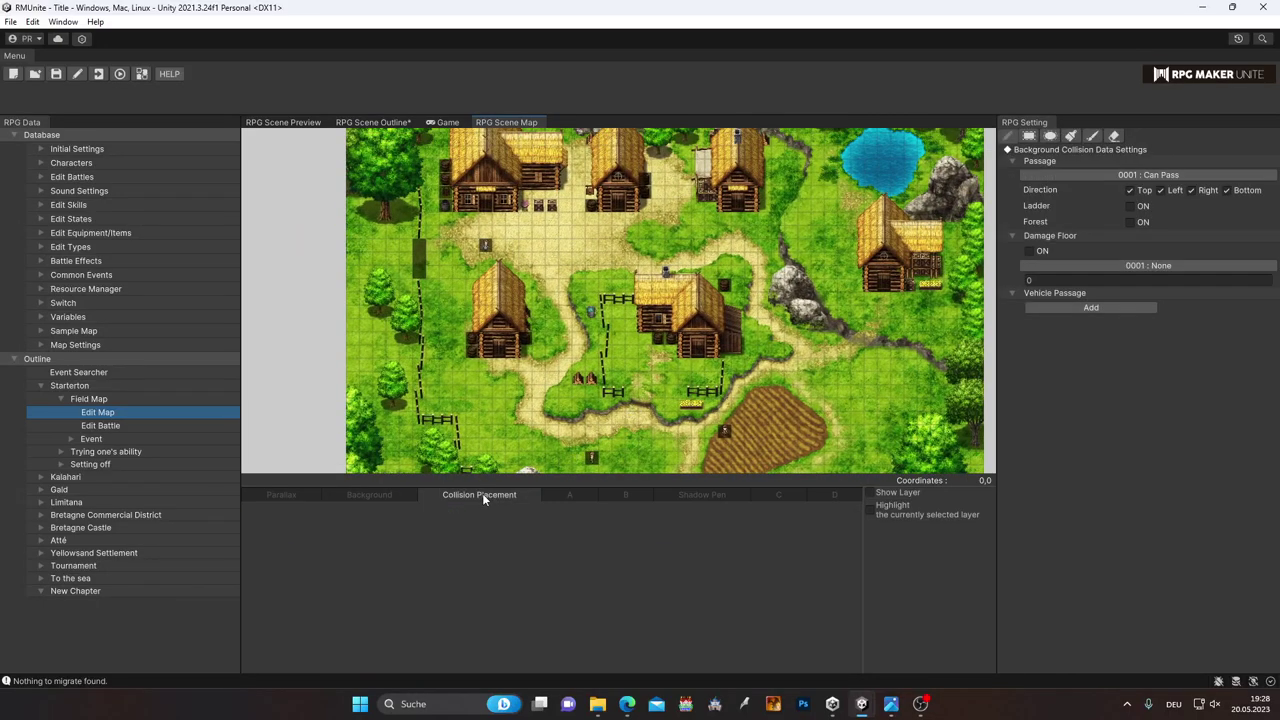
Step: Turn on the collision overlay and zoom in on the lower village area
click(869, 493)
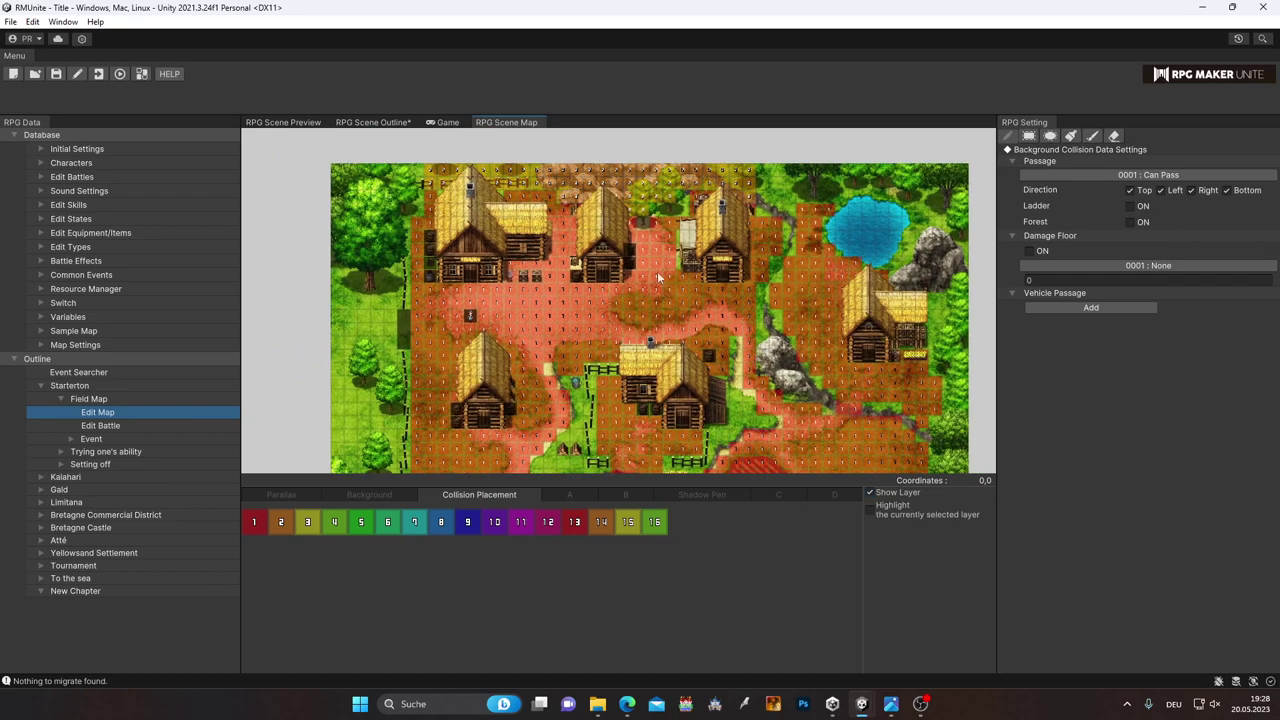
scroll(772, 241, up, 1)
scroll(772, 241, up, 1)
scroll(775, 222, up, 1)
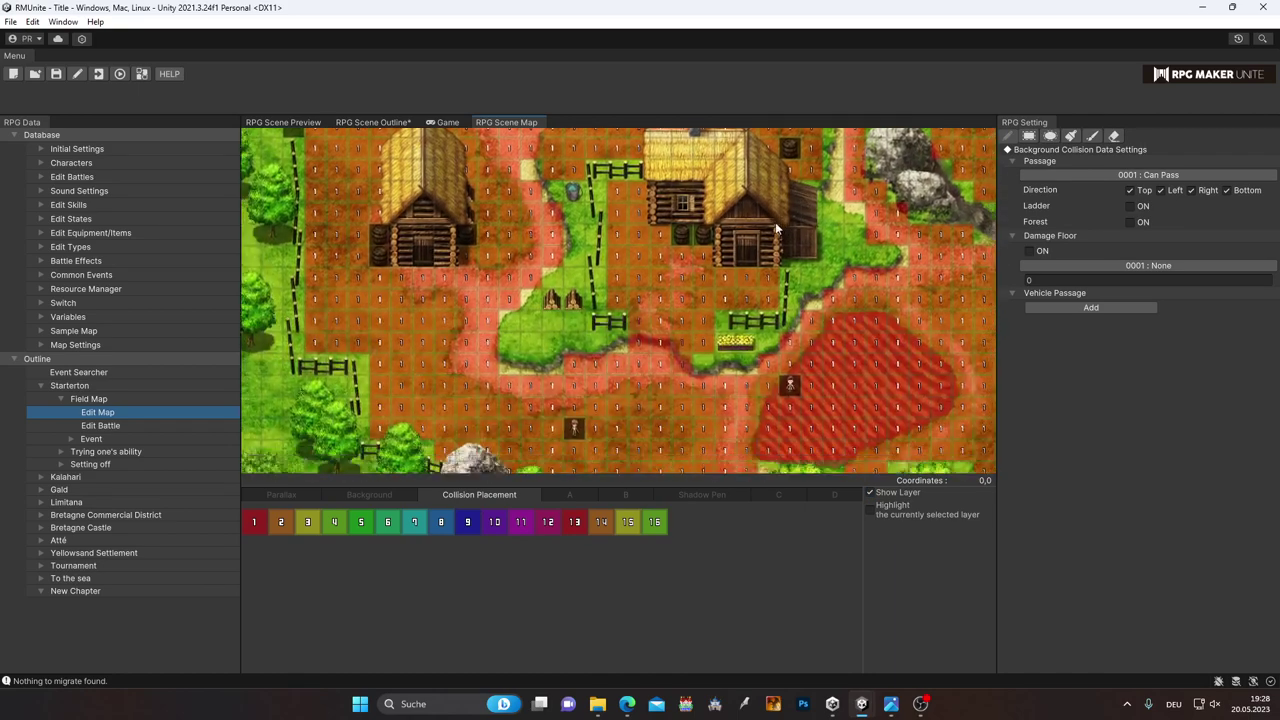
middle_drag(775, 228, 710, 190)
scroll(700, 310, down, 3)
scroll(503, 302, left, 3)
scroll(503, 302, up, 2)
scroll(530, 315, up, 2)
scroll(550, 320, up, 2)
scroll(563, 328, up, 2)
scroll(555, 310, down, 1)
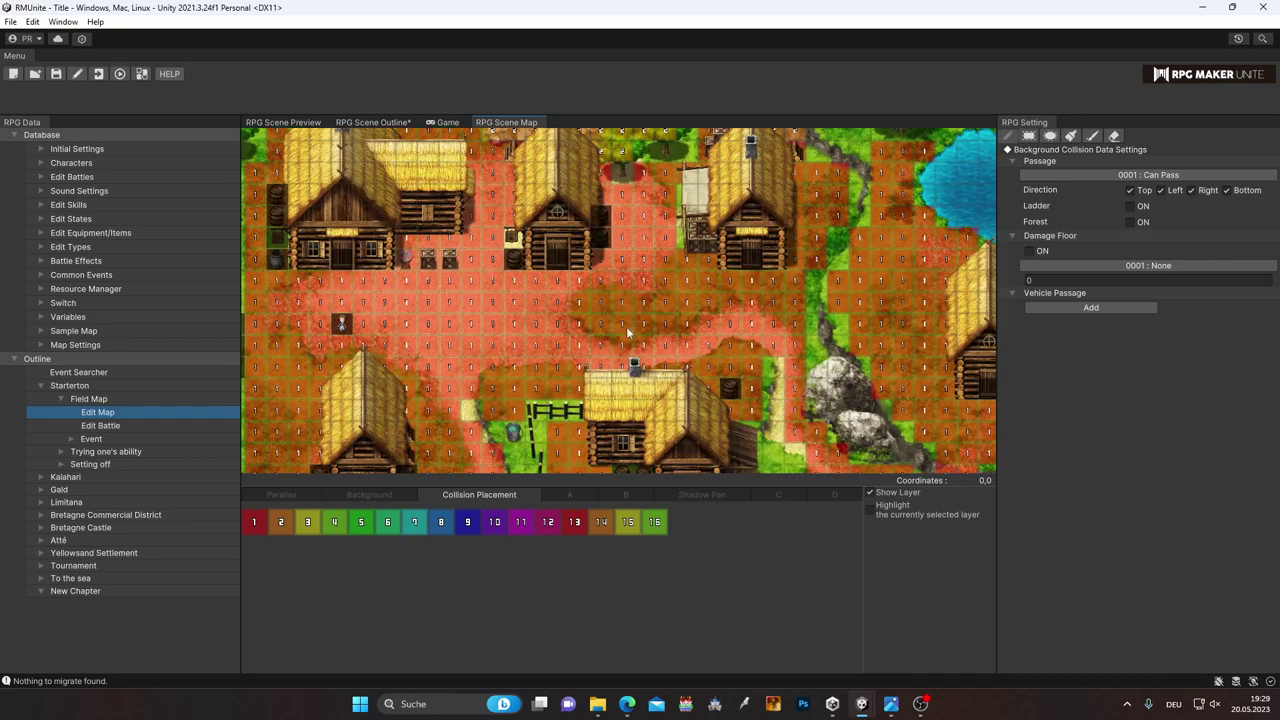
scroll(545, 280, down, 2)
scroll(530, 245, down, 1)
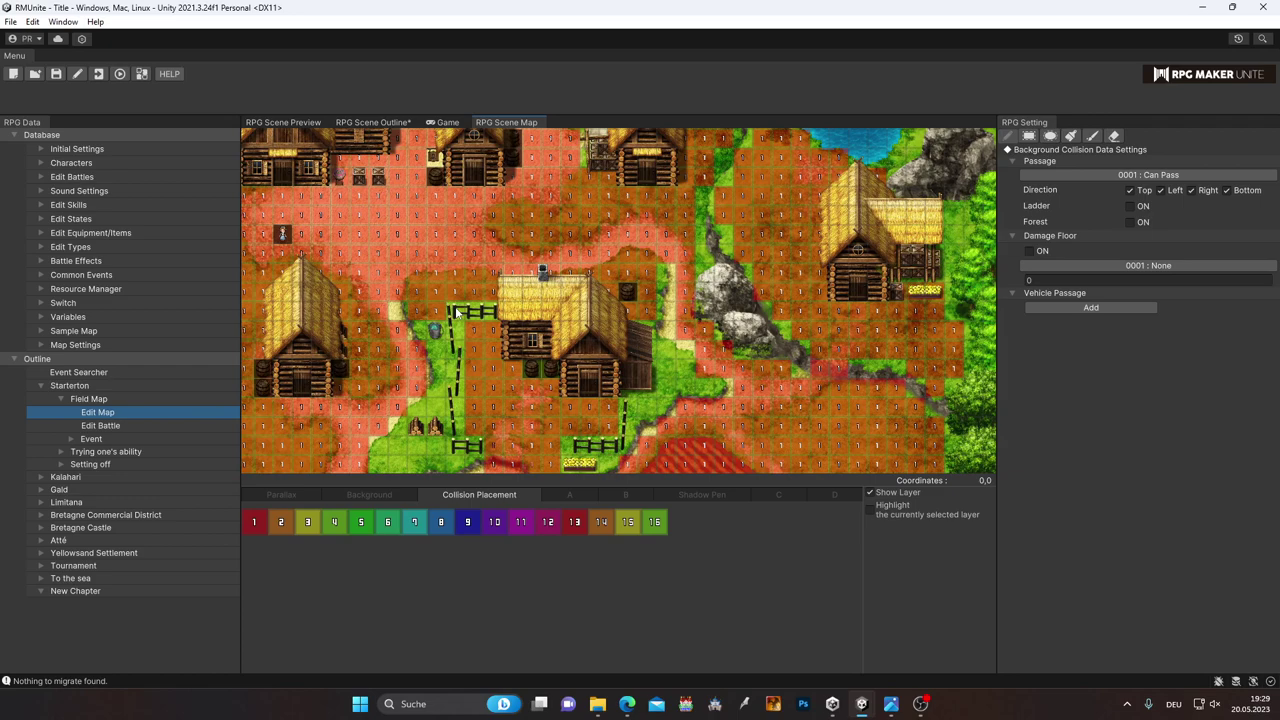
Step: Pan around the village's passable and blocked tiles, then expand the Trying one's ability group
middle_drag(415, 322, 480, 337)
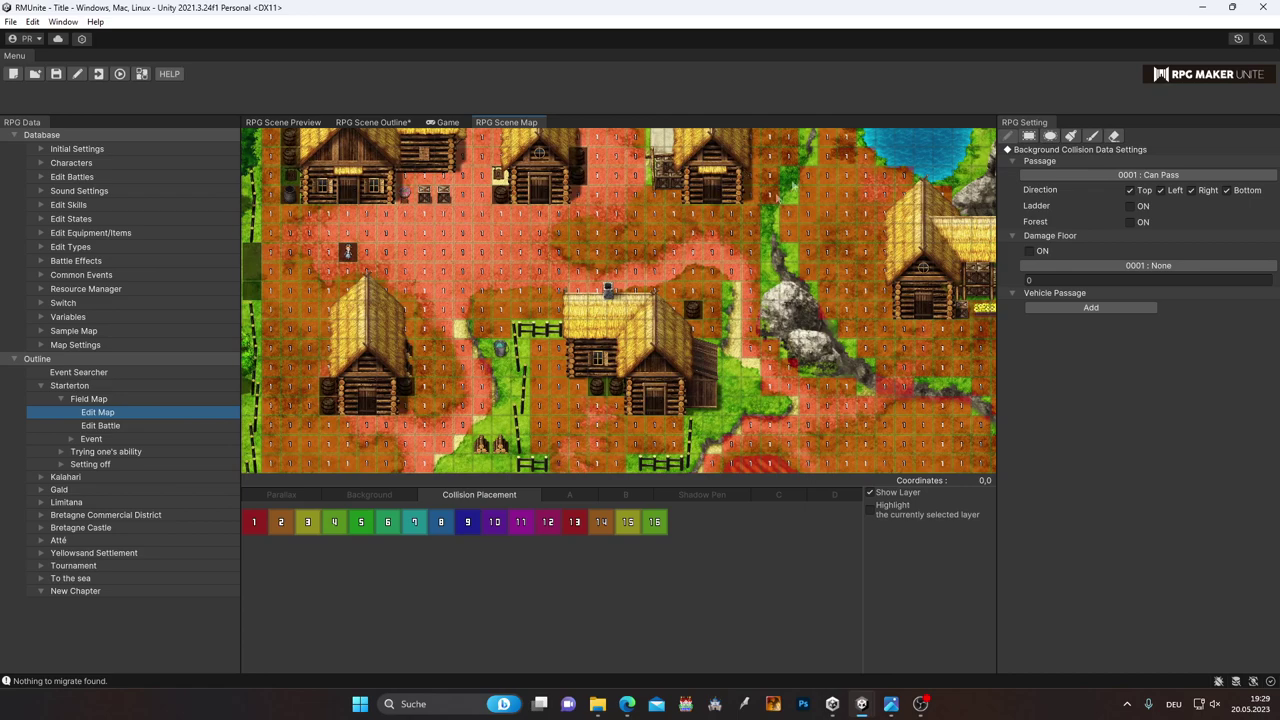
middle_drag(688, 408, 672, 378)
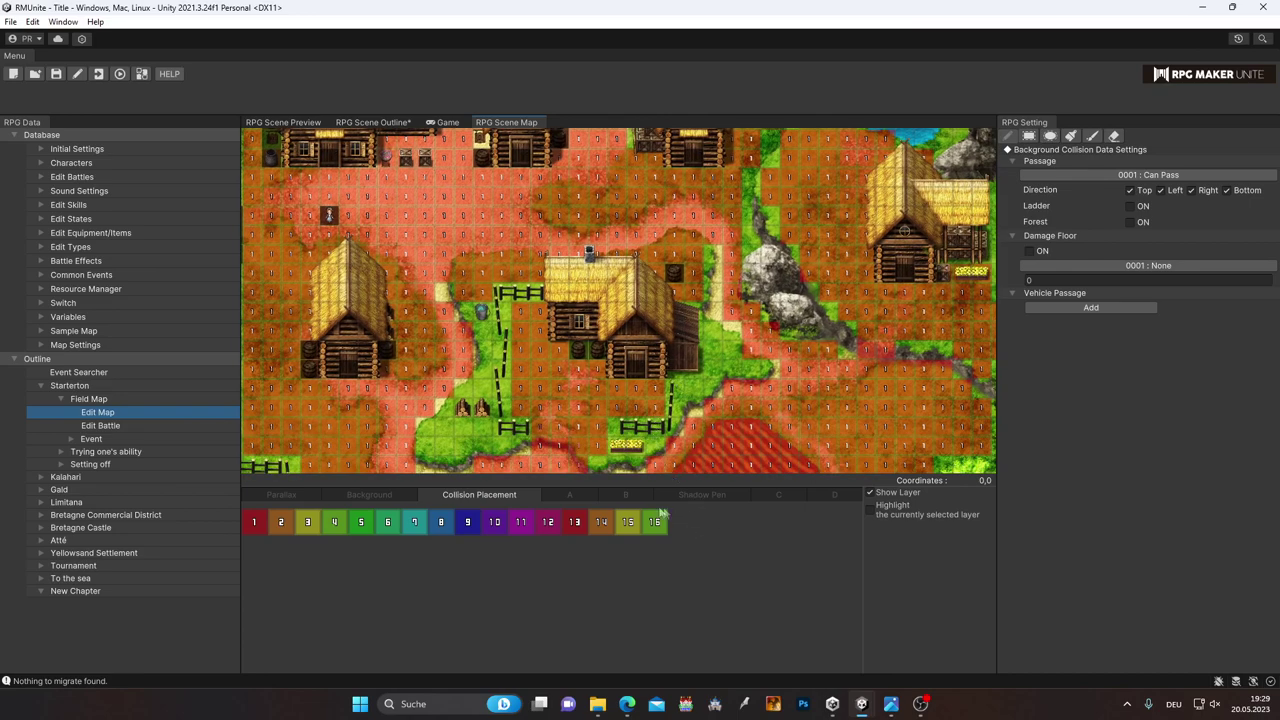
scroll(564, 376, up, 3)
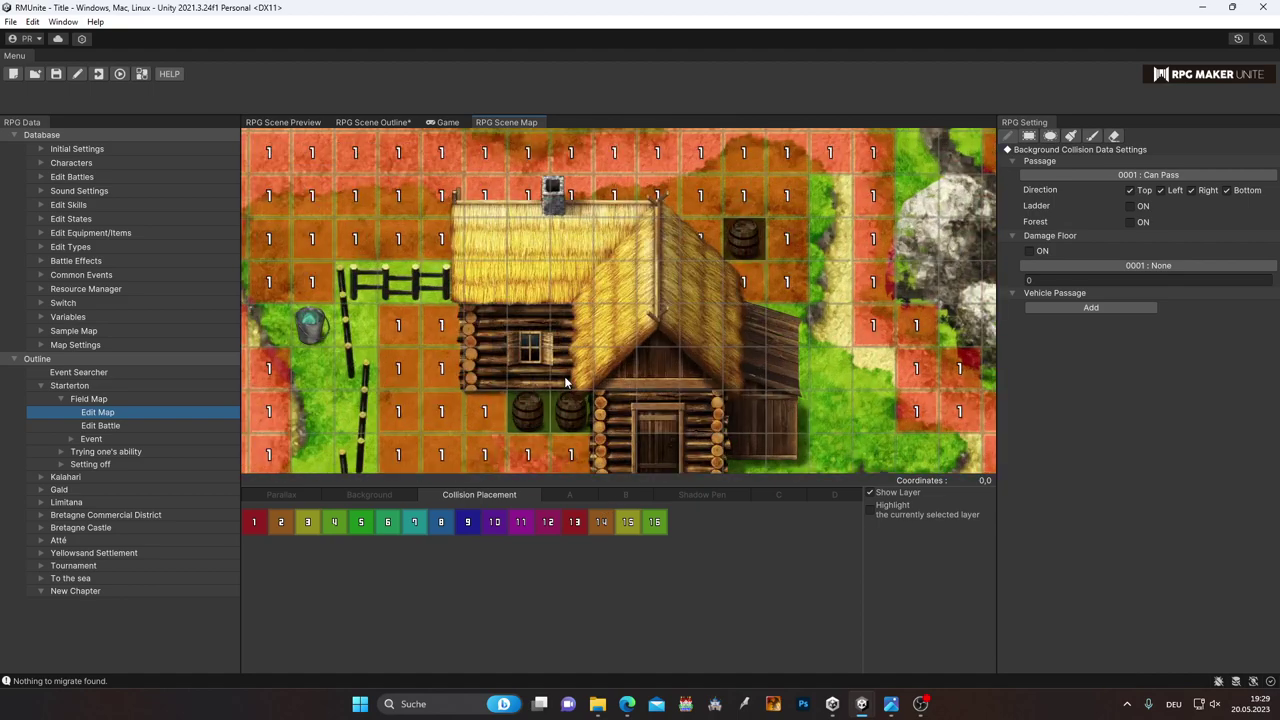
scroll(563, 380, down, 1)
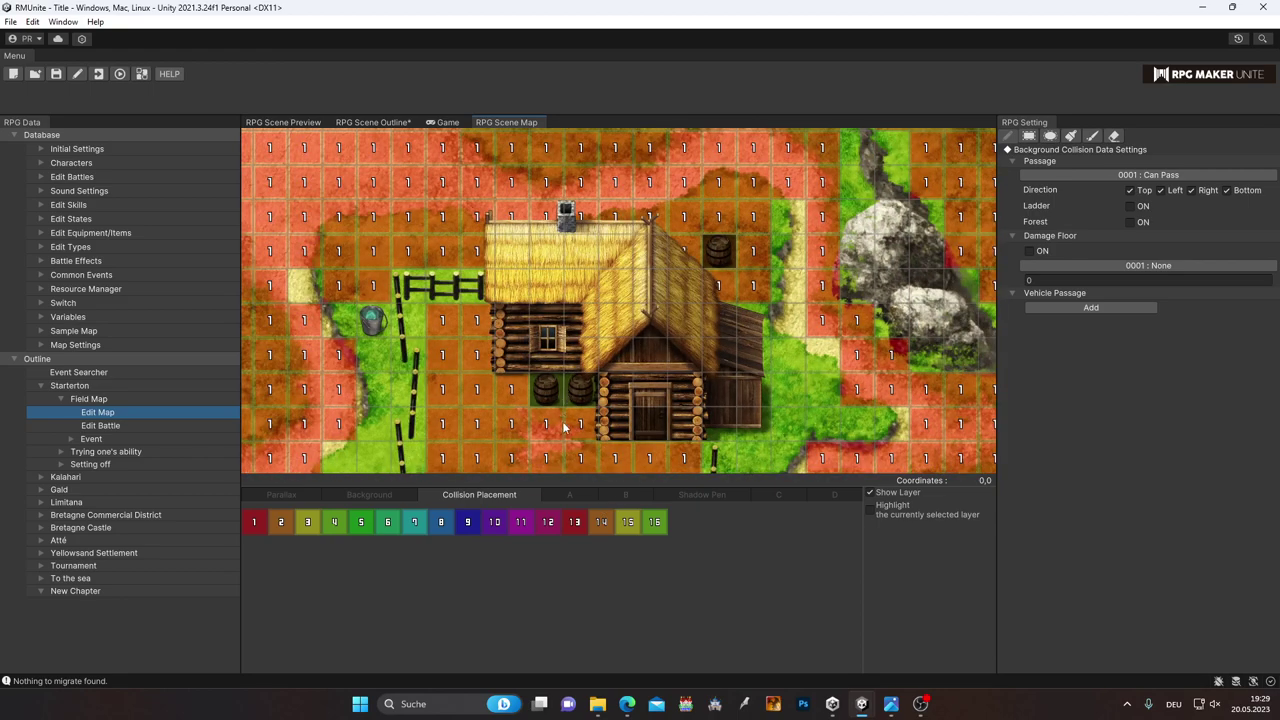
scroll(564, 428, down, 1)
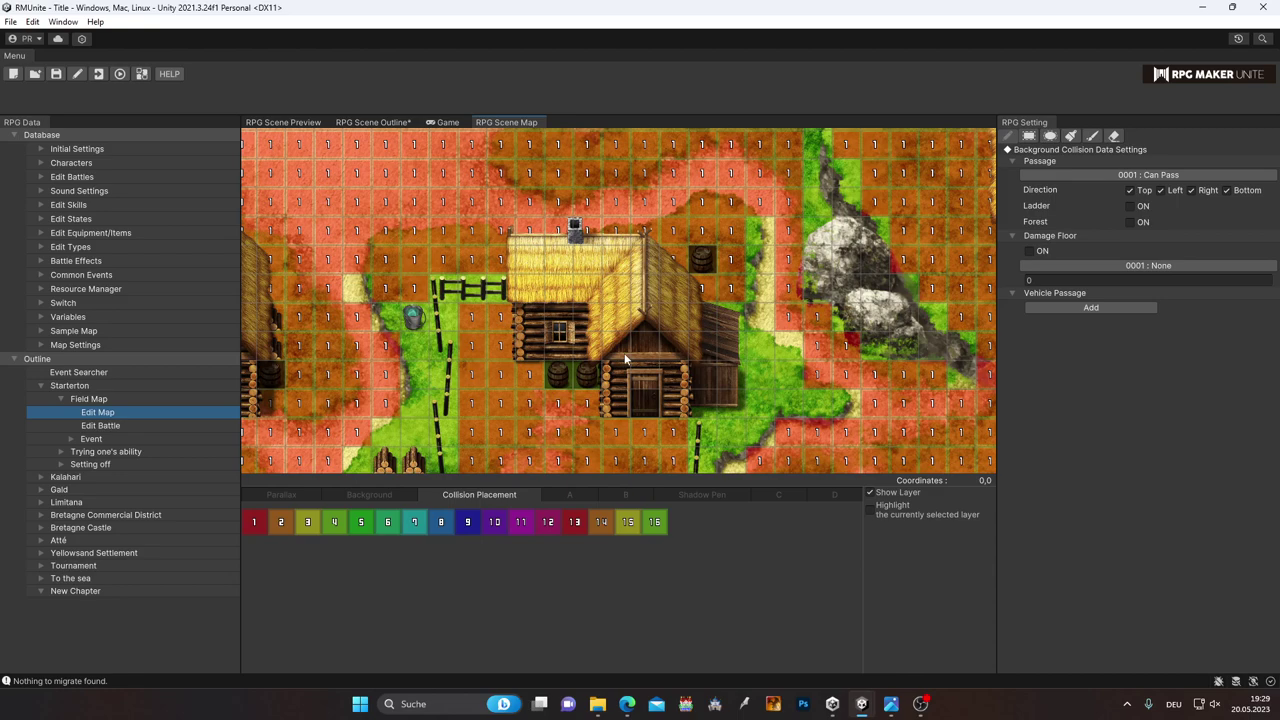
scroll(619, 370, up, 2)
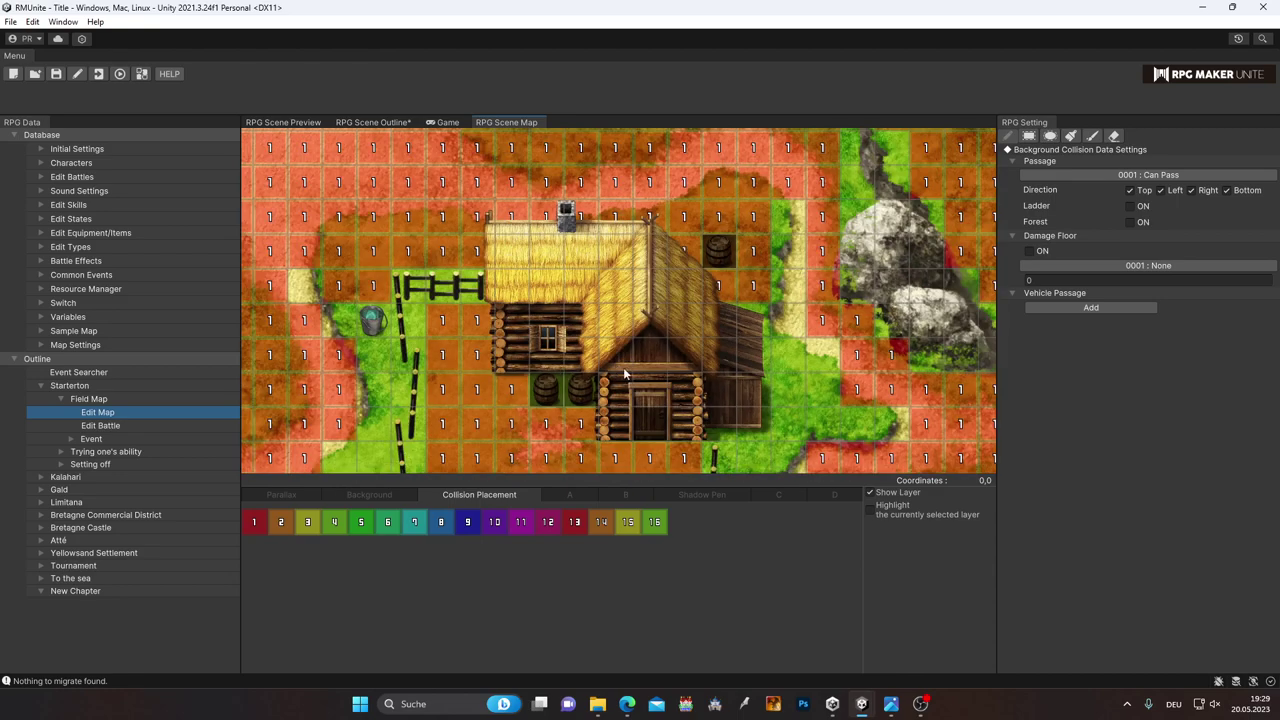
scroll(621, 374, down, 2)
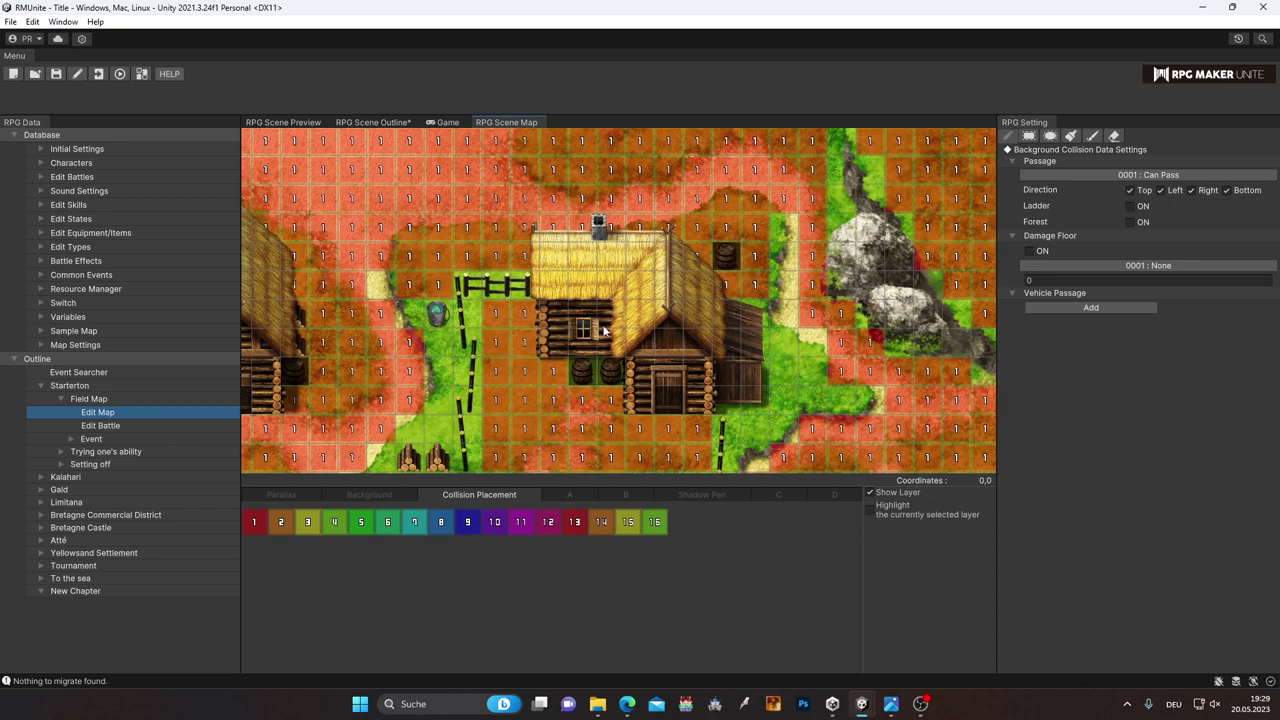
scroll(550, 327, up, 3)
scroll(555, 330, down, 2)
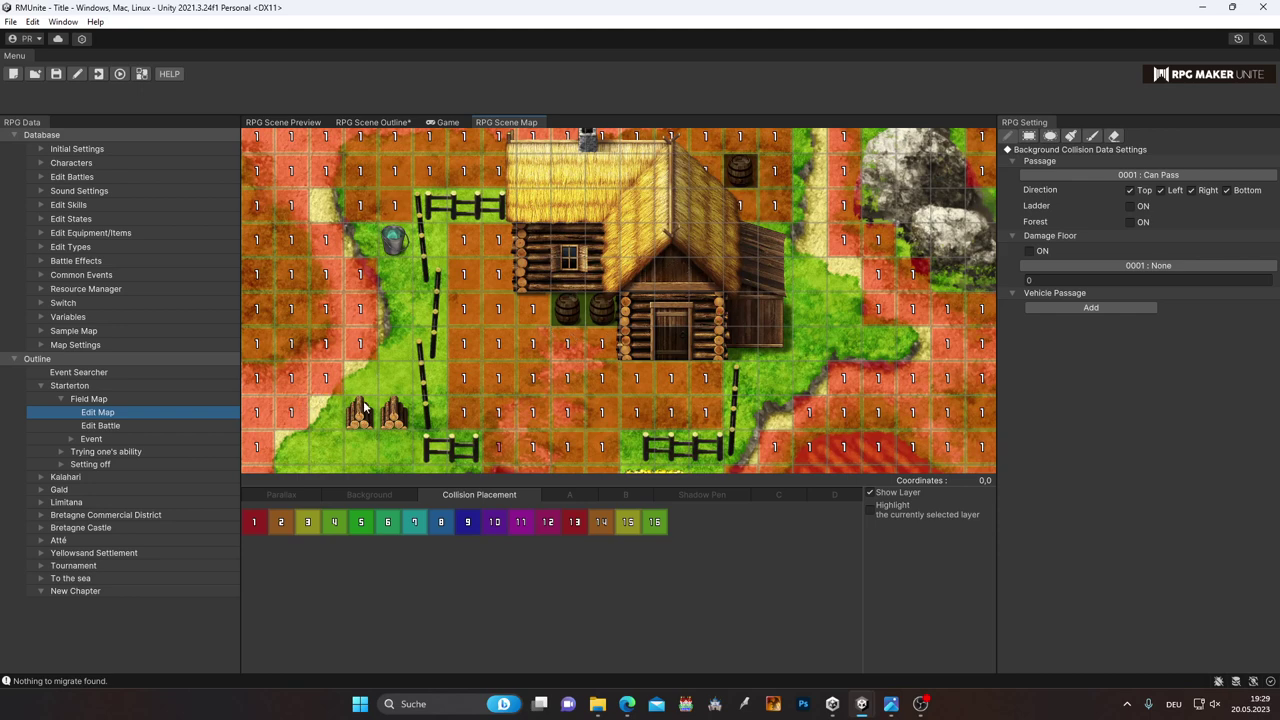
click(62, 452)
Step: Open 0010202_Deserted Dwelling_Inside for editing and zoom in on its rooms
click(88, 470)
scroll(588, 260, up, 3)
scroll(588, 260, up, 2)
scroll(596, 272, down, 3)
scroll(610, 360, down, 2)
scroll(636, 366, down, 2)
Step: Zoom back out and bring the Outside_B_011.png and Dungeon_B_094.png previews forward
scroll(594, 373, up, 2)
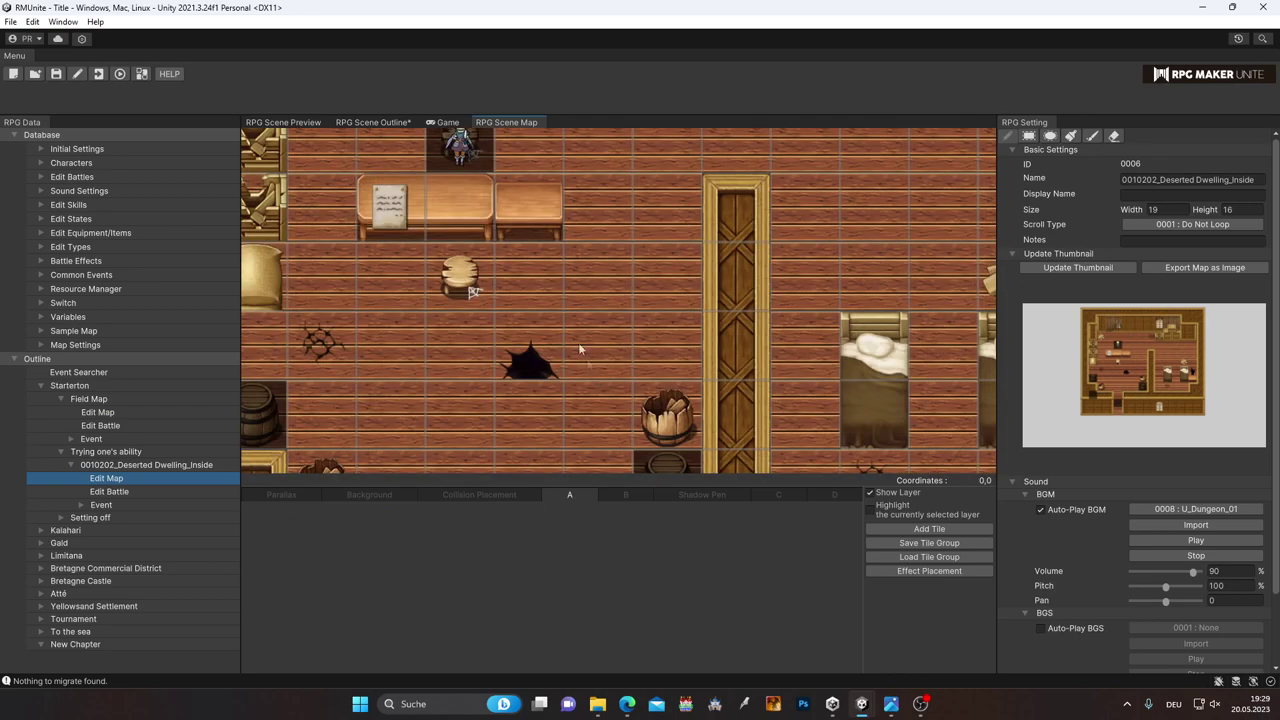
scroll(581, 397, down, 1)
scroll(581, 397, down, 1)
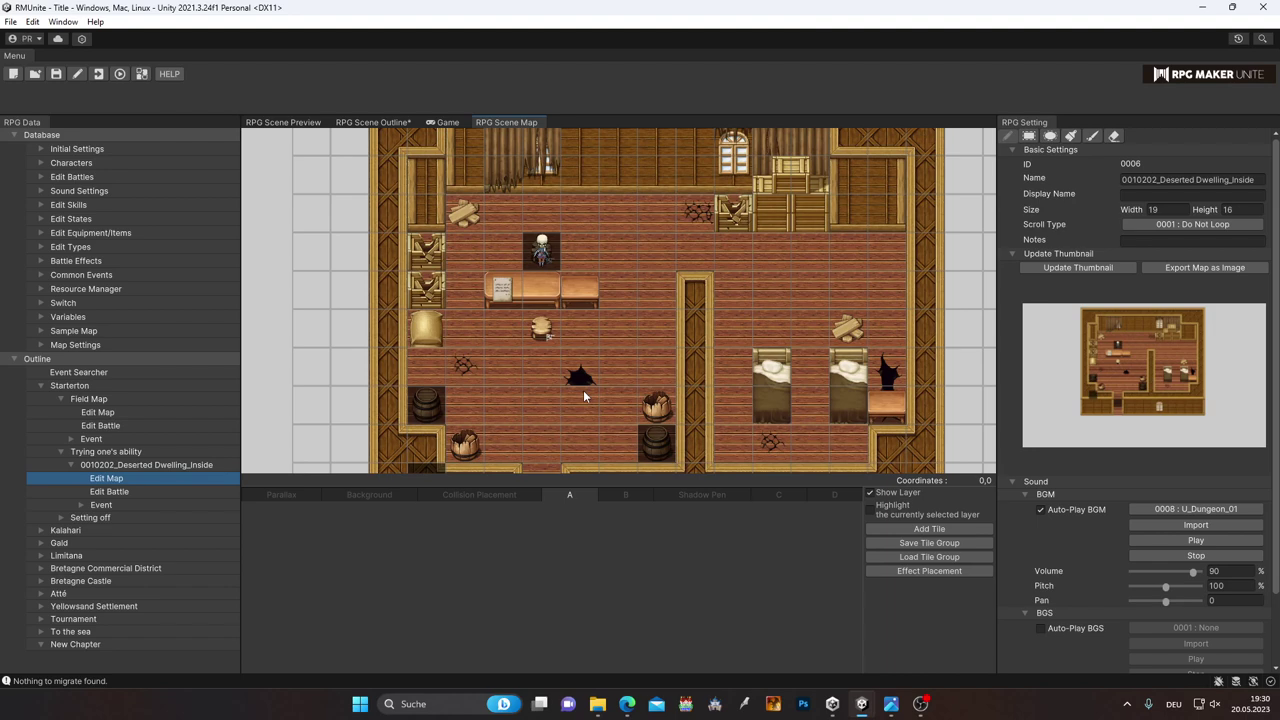
mouse_move(891, 704)
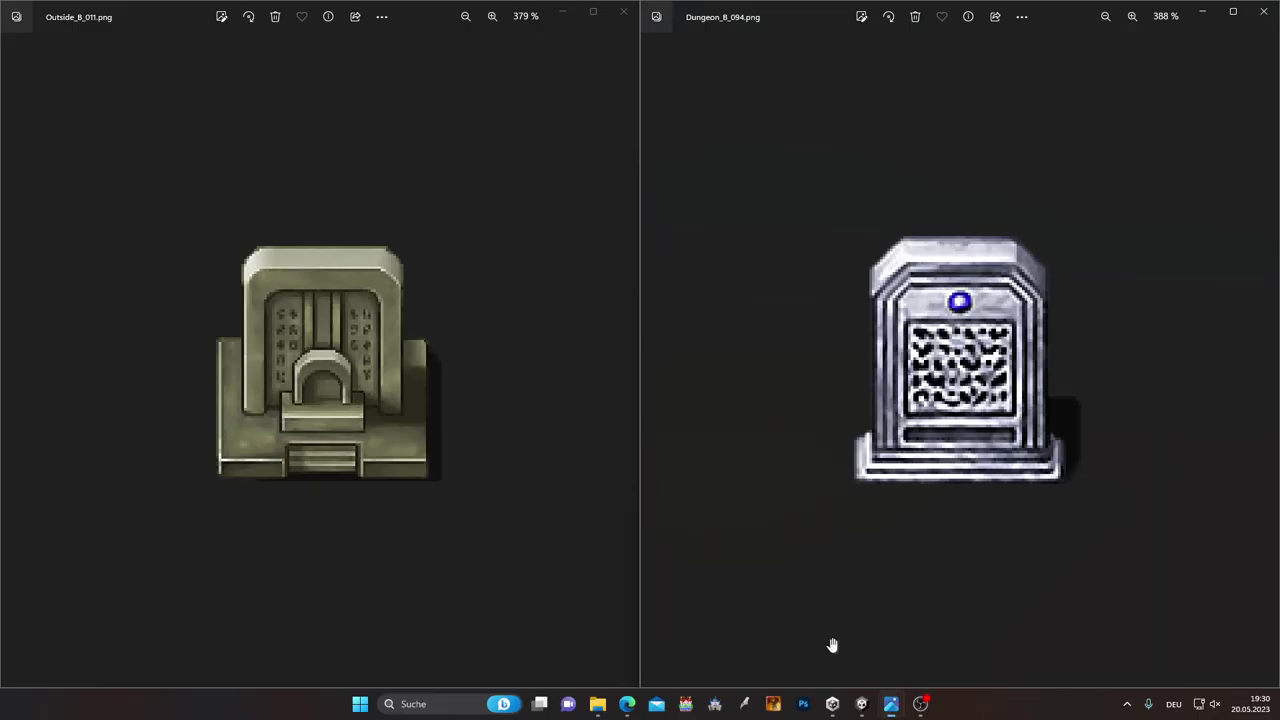
click(836, 648)
scroll(256, 280, up, 5)
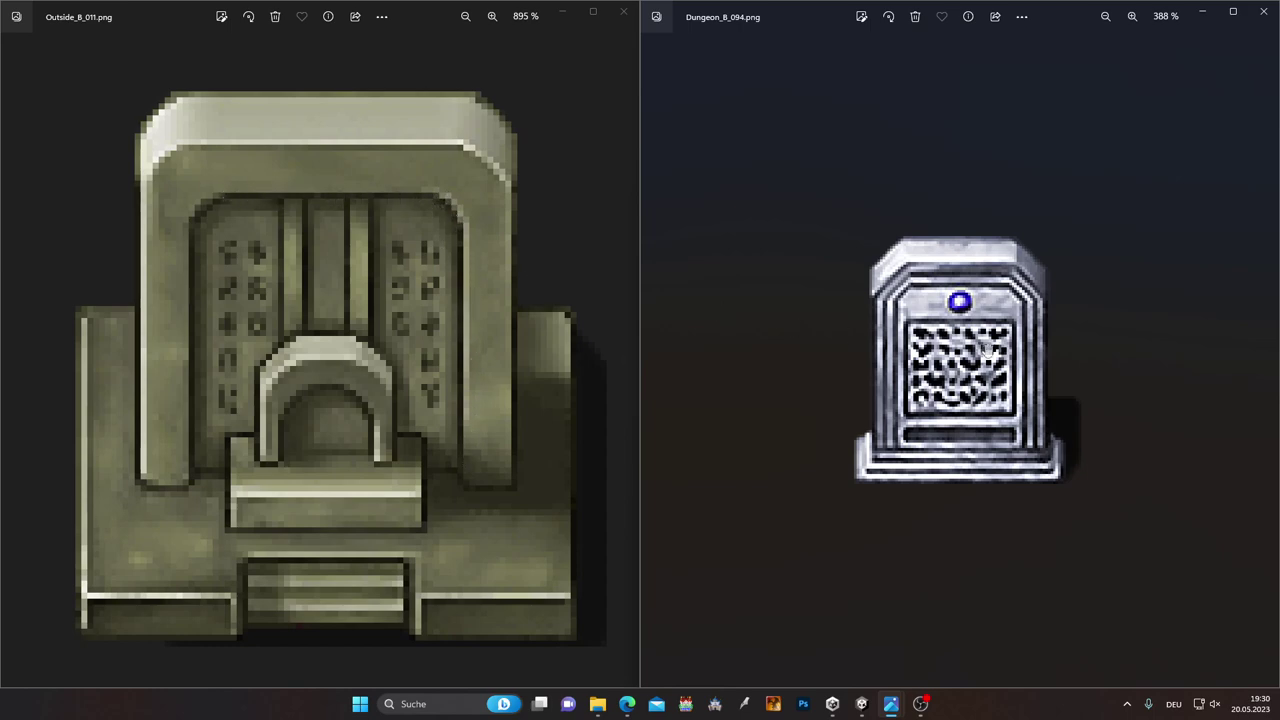
scroll(955, 365, up, 3)
scroll(955, 365, up, 2)
scroll(960, 360, up, 3)
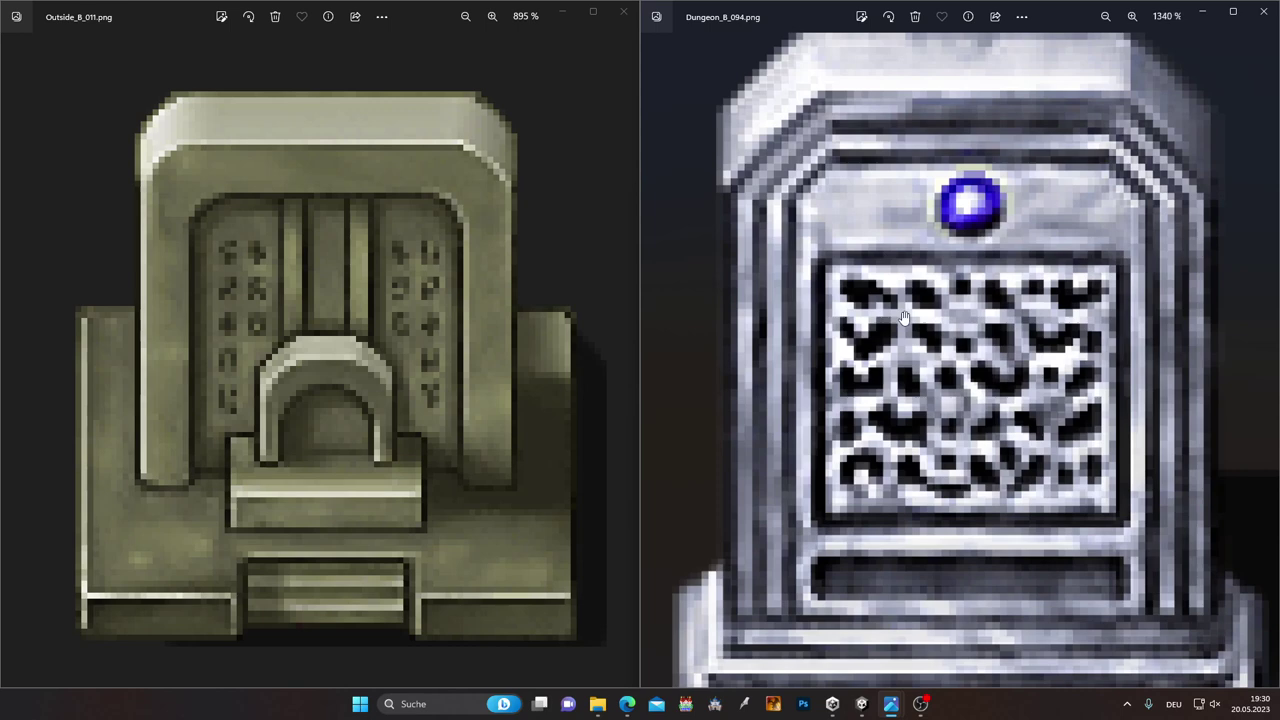
scroll(1000, 340, down, 1)
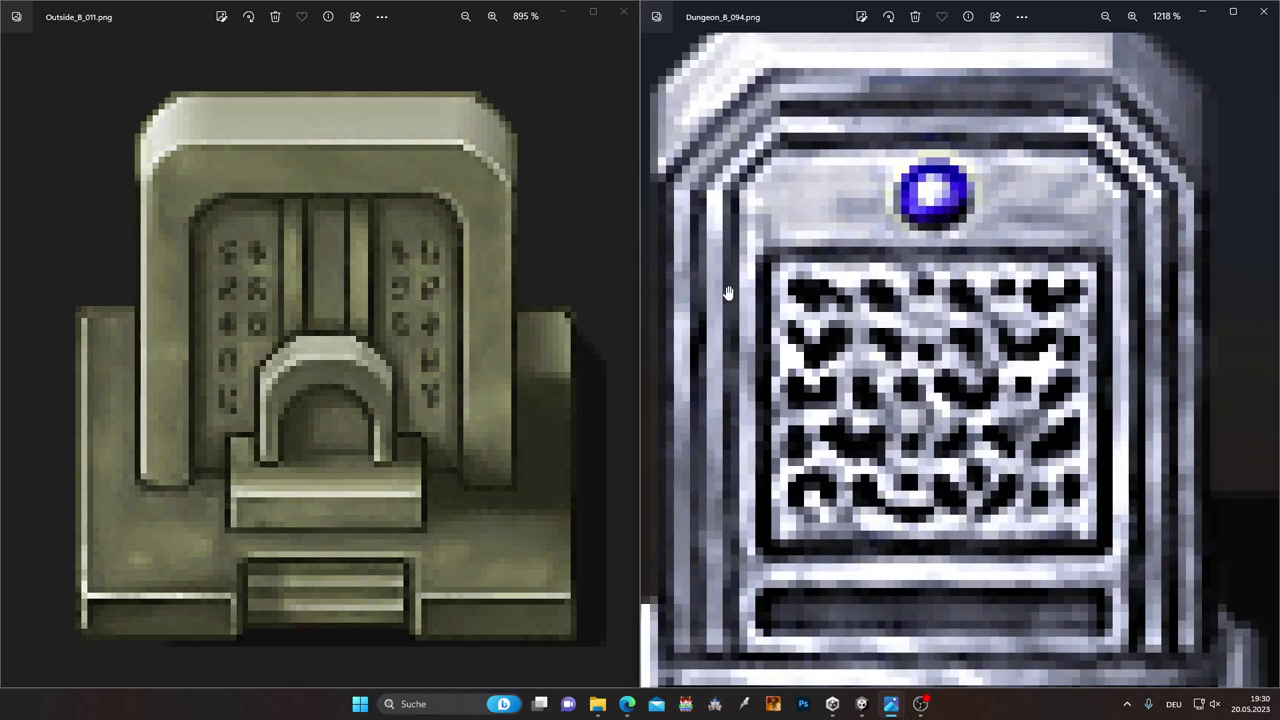
scroll(733, 416, down, 2)
scroll(760, 418, down, 1)
scroll(769, 424, down, 1)
scroll(779, 425, down, 1)
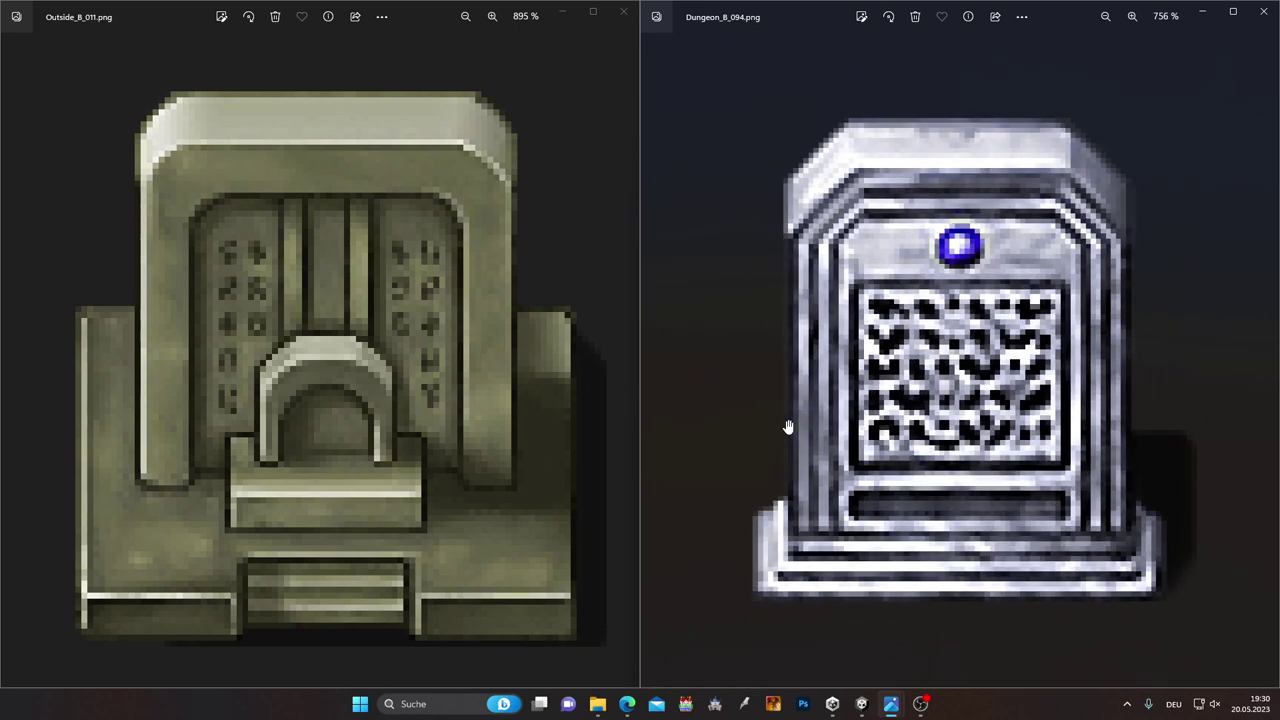
scroll(788, 427, down, 1)
scroll(780, 432, down, 2)
scroll(766, 443, down, 2)
scroll(766, 443, down, 2)
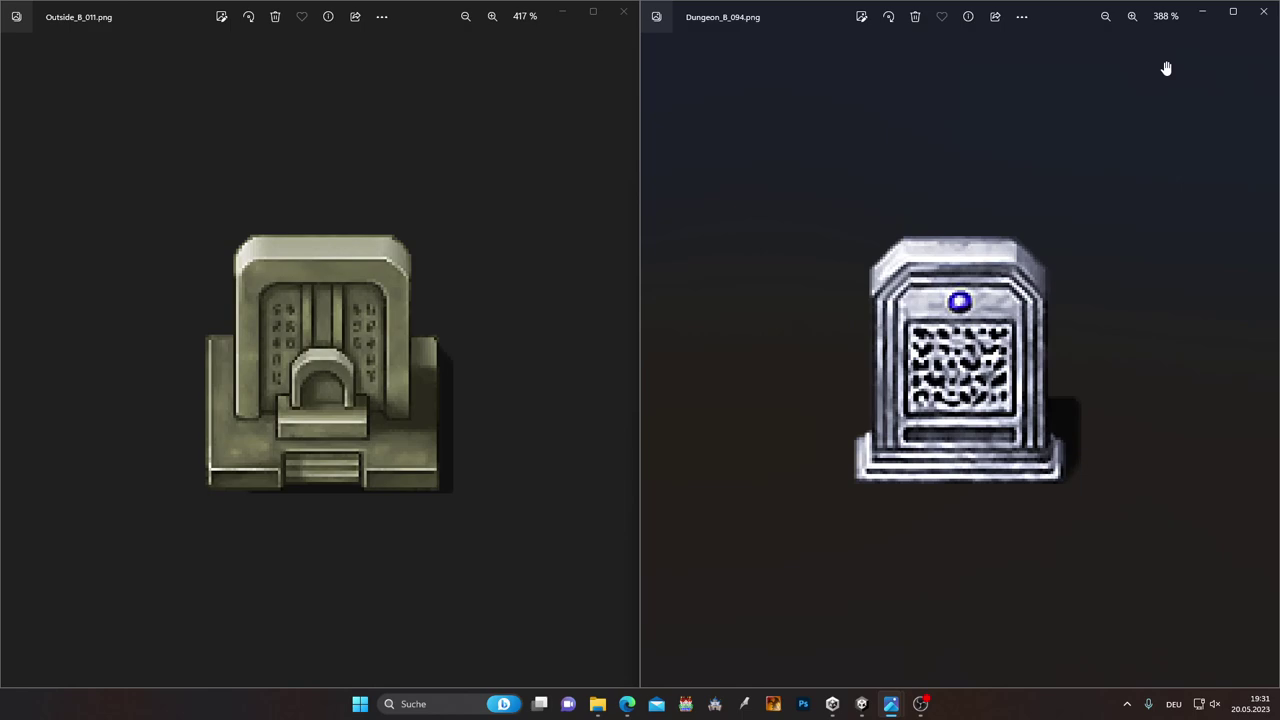
click(1262, 12)
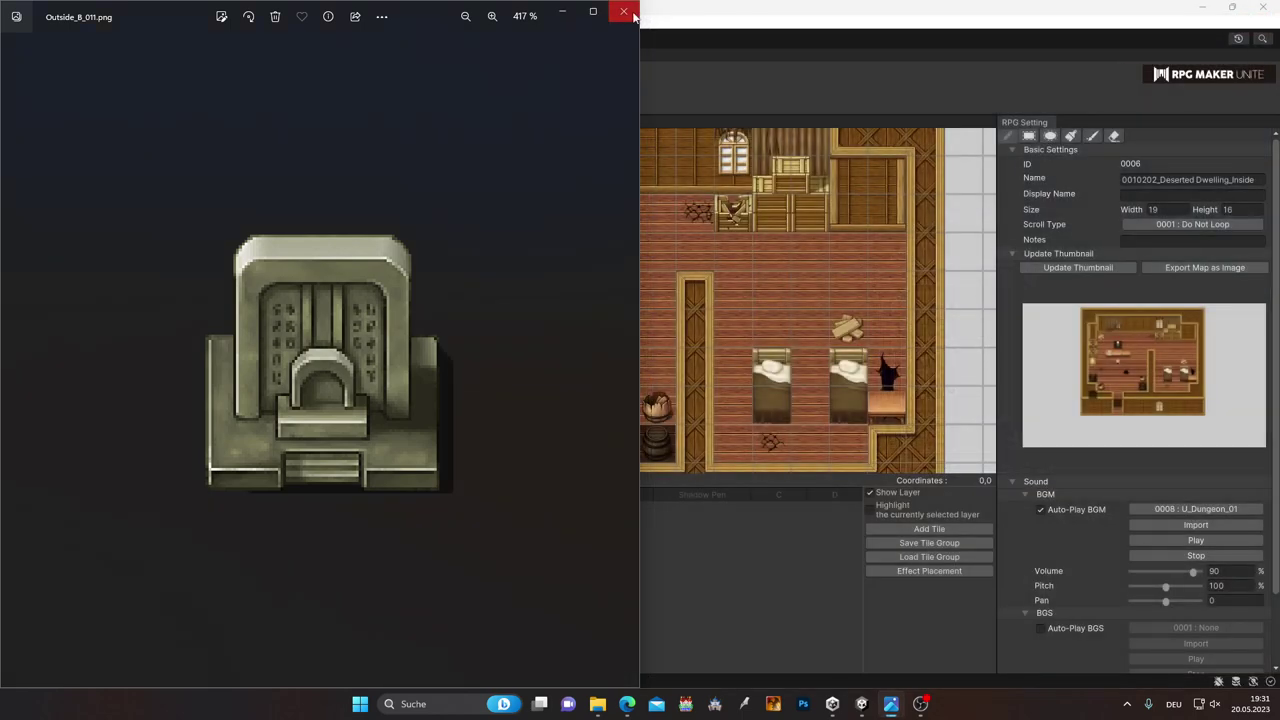
click(623, 12)
scroll(617, 307, up, 3)
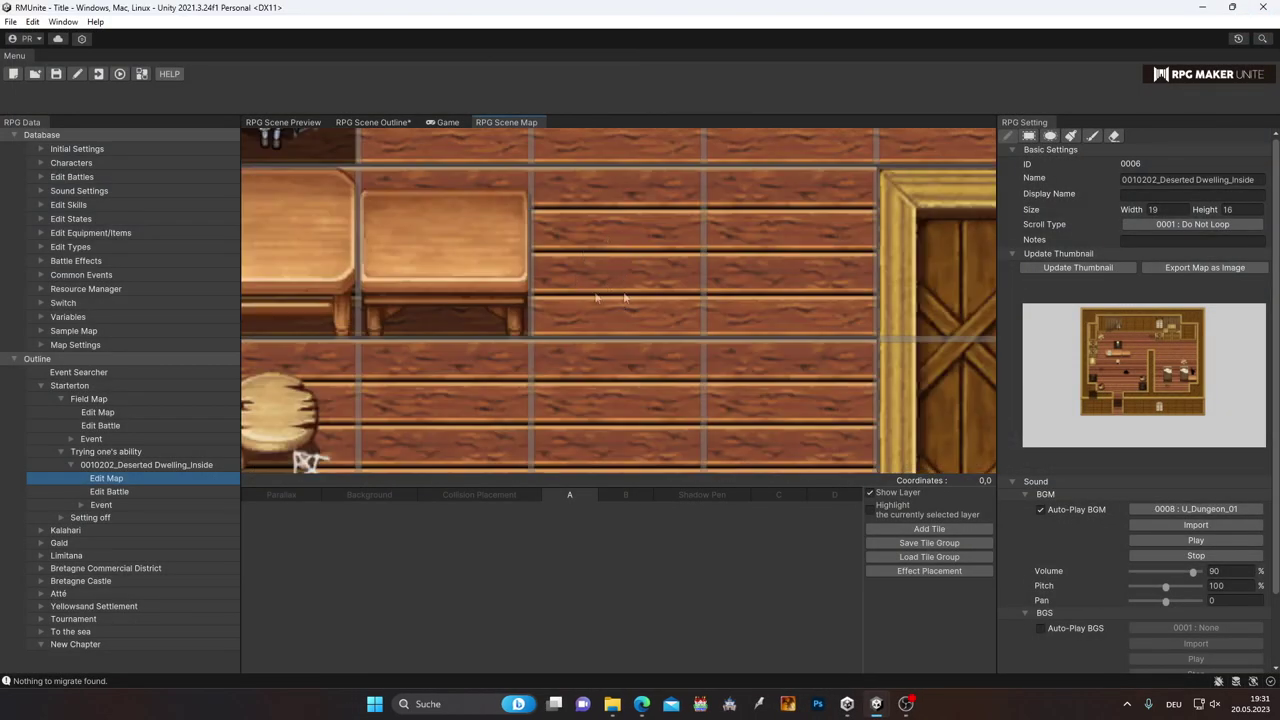
scroll(631, 311, up, 1)
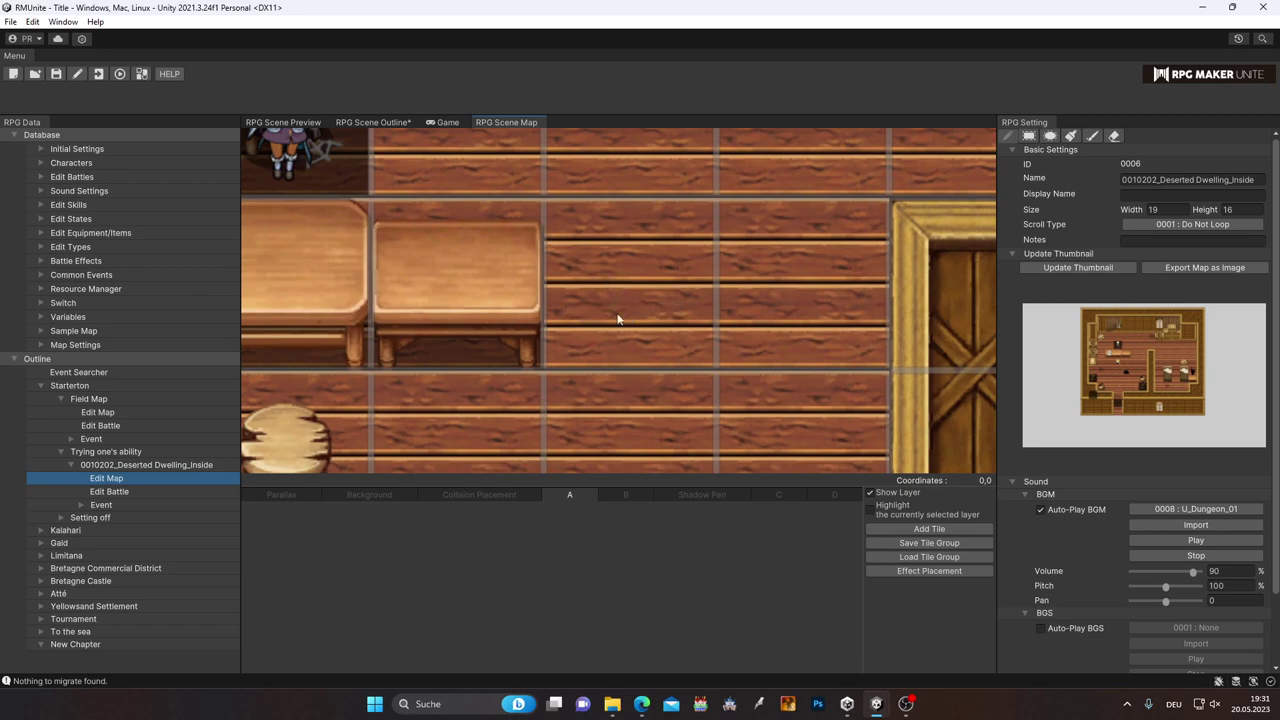
middle_drag(617, 319, 714, 310)
scroll(470, 408, down, 2)
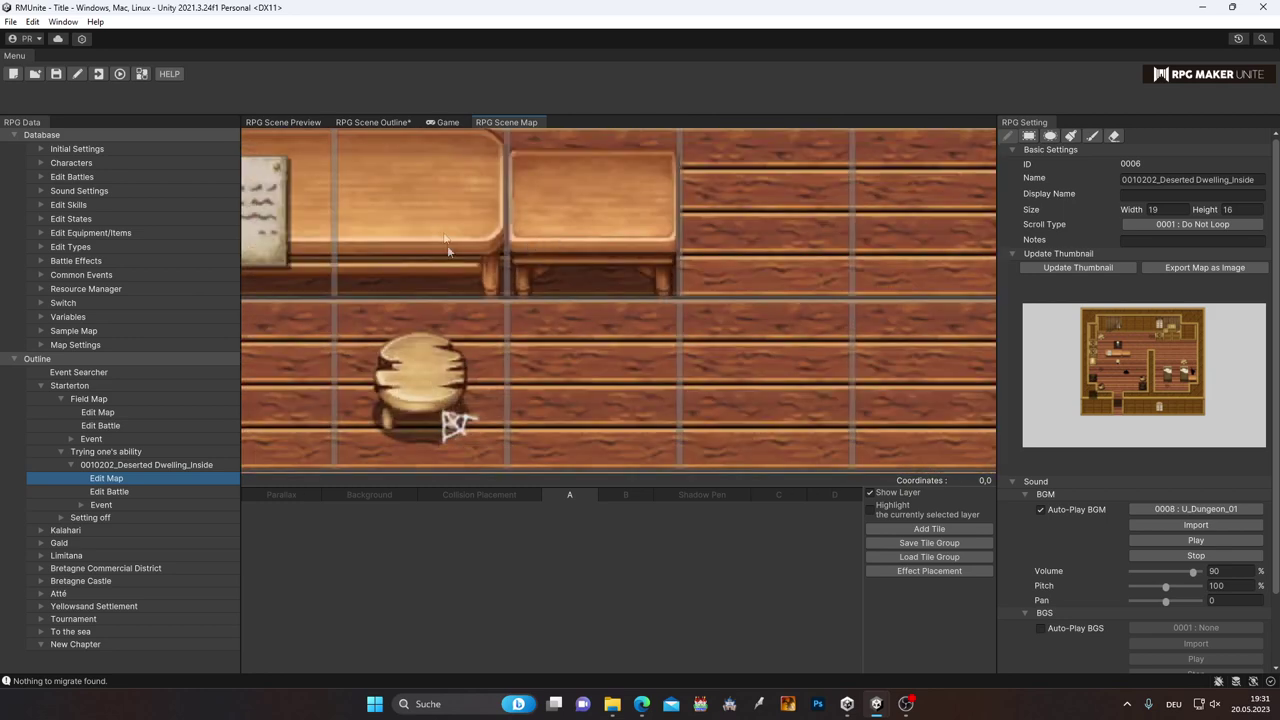
scroll(447, 245, up, 2)
scroll(608, 244, up, 1)
scroll(605, 415, up, 2)
scroll(599, 414, down, 2)
scroll(597, 414, down, 2)
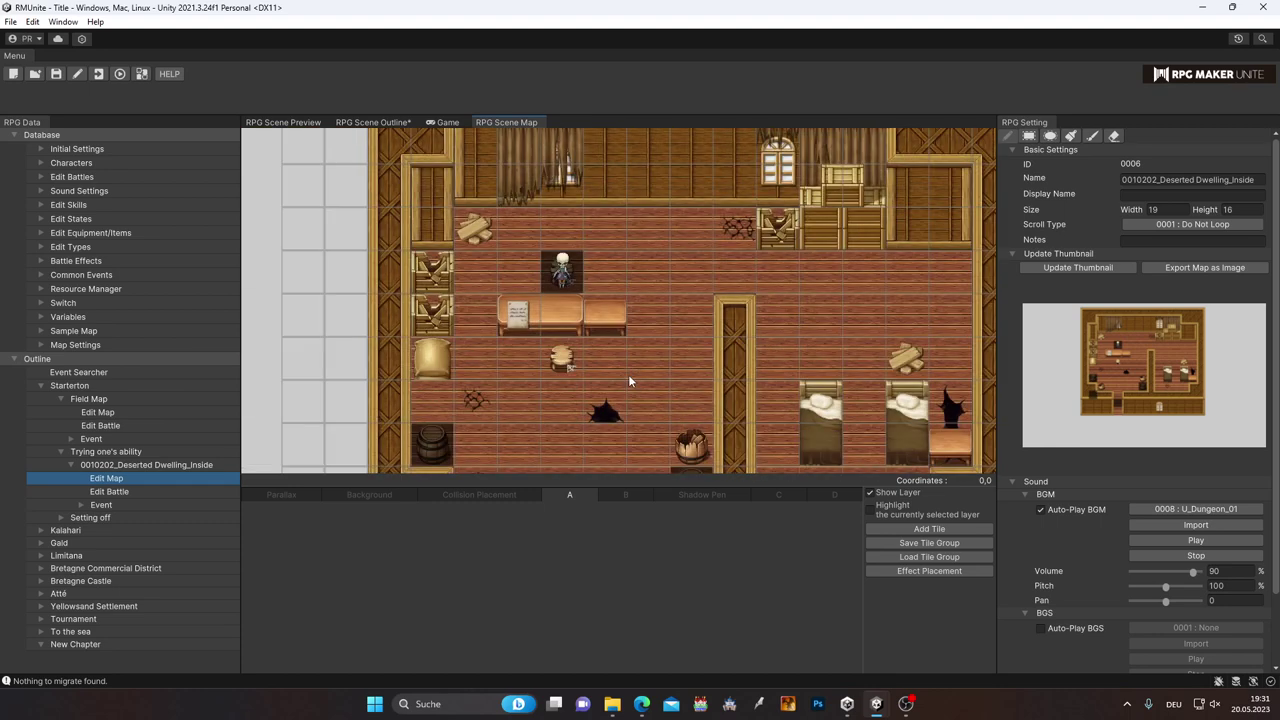
scroll(629, 380, down, 1)
middle_drag(627, 378, 614, 388)
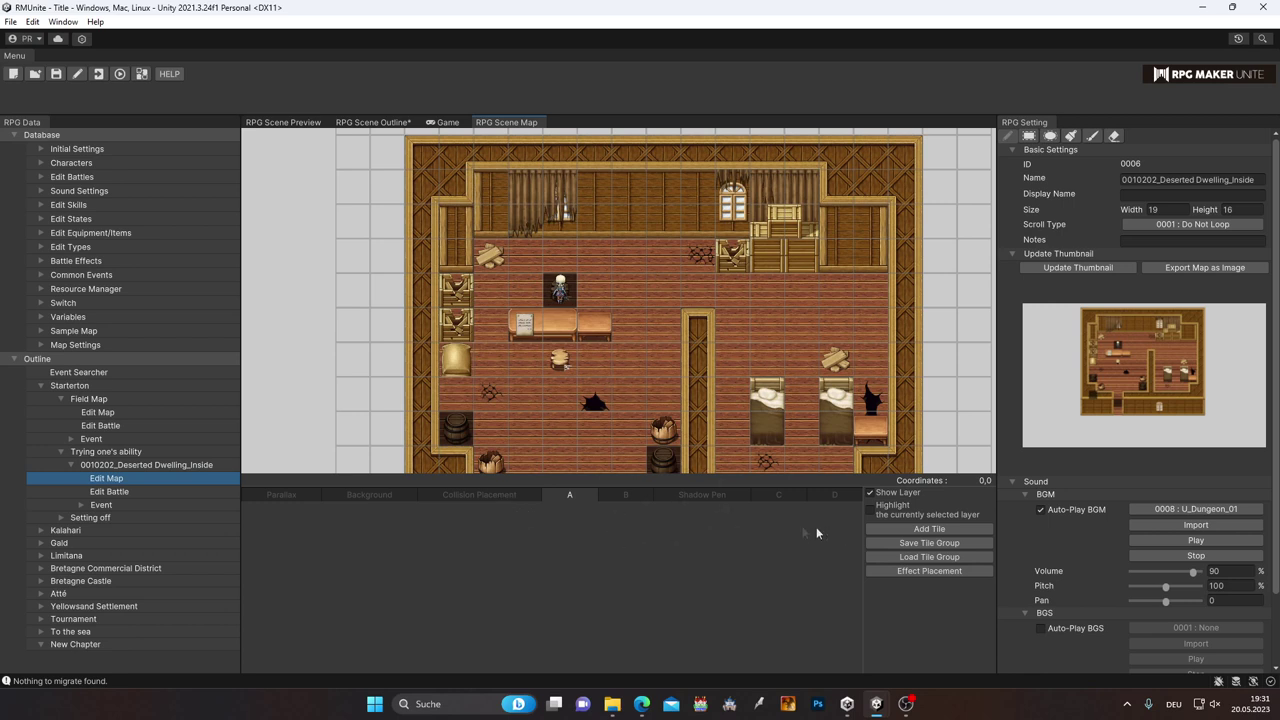
Step: Load the #0021 Dungeon_B tile group into the palette
click(894, 558)
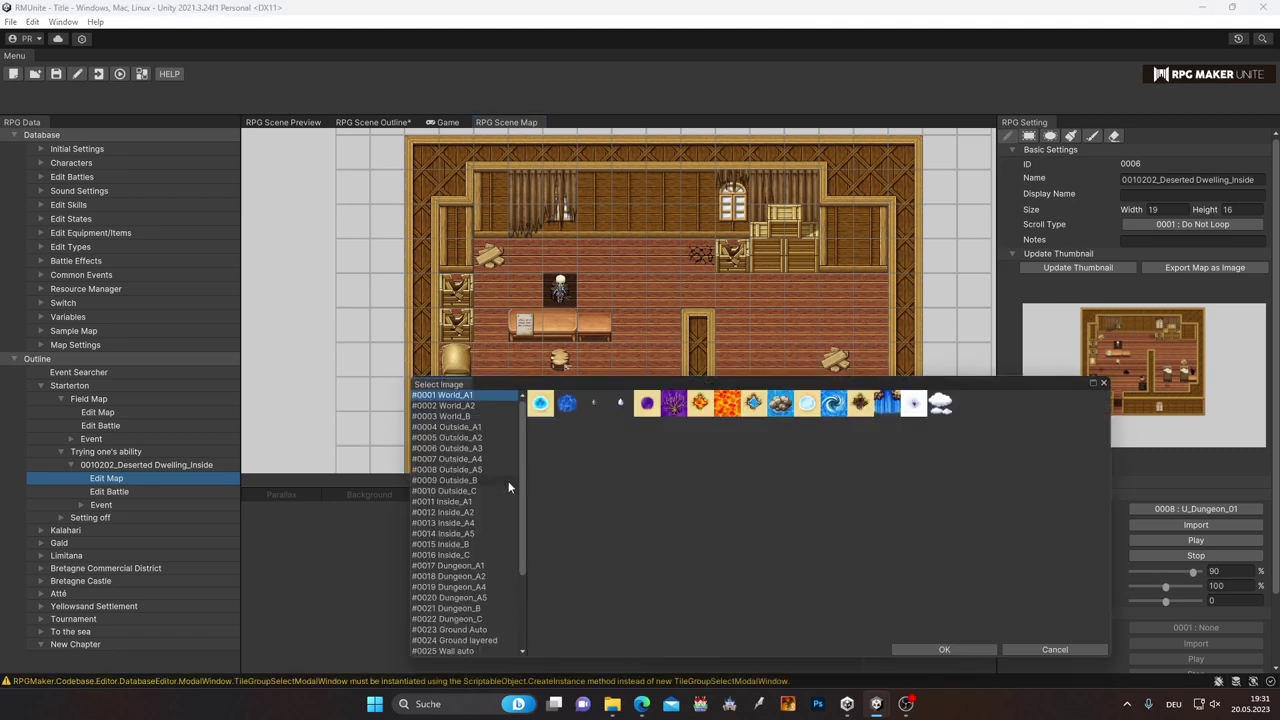
click(492, 457)
click(484, 533)
click(470, 565)
click(470, 608)
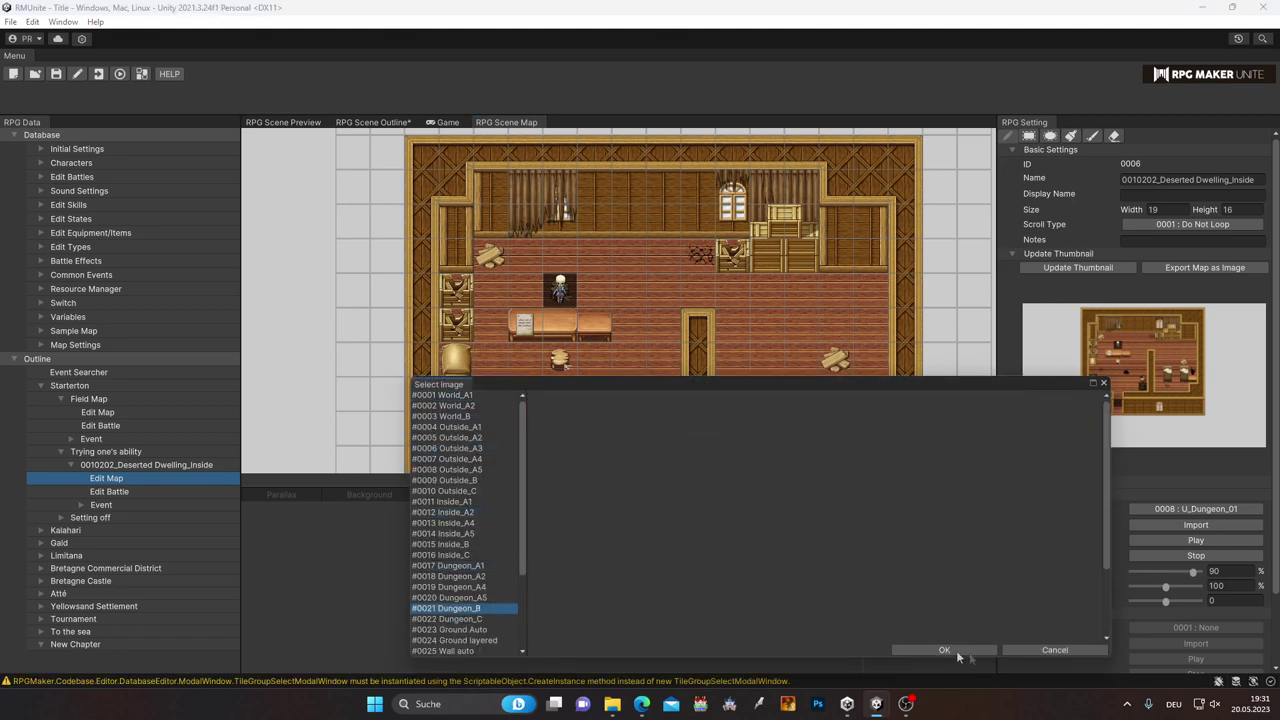
scroll(470, 545, down, 3)
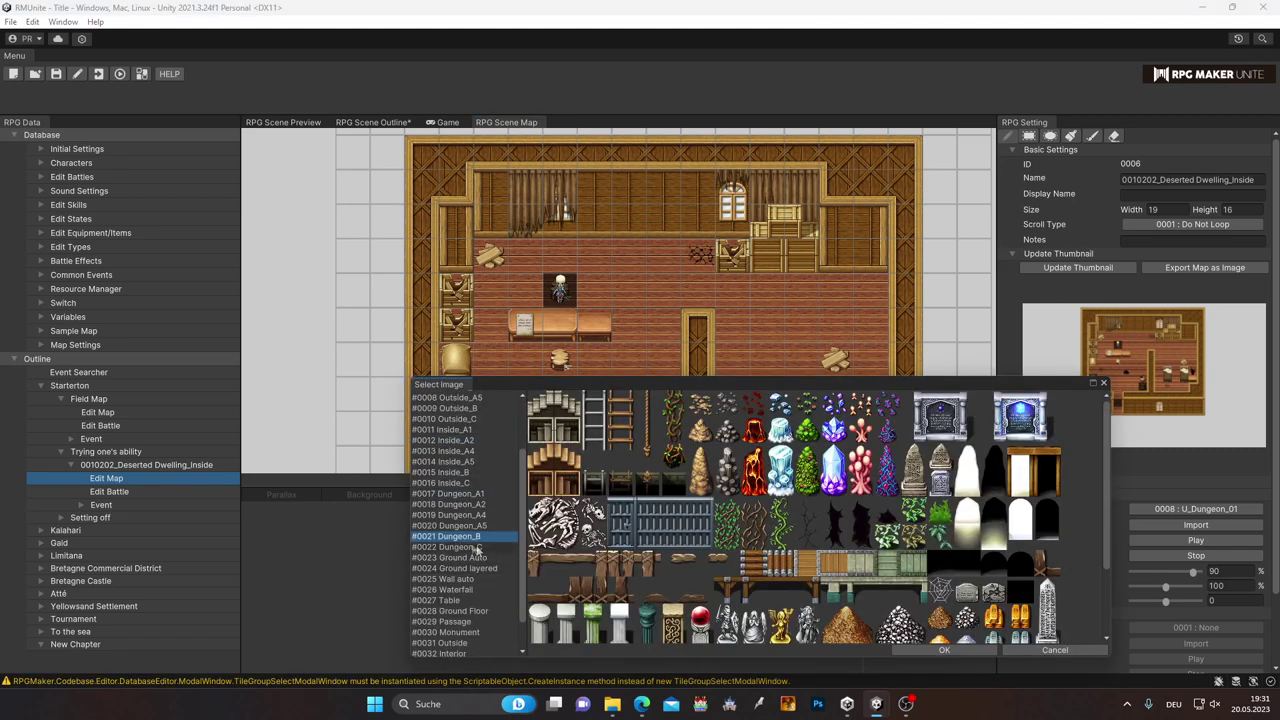
click(944, 650)
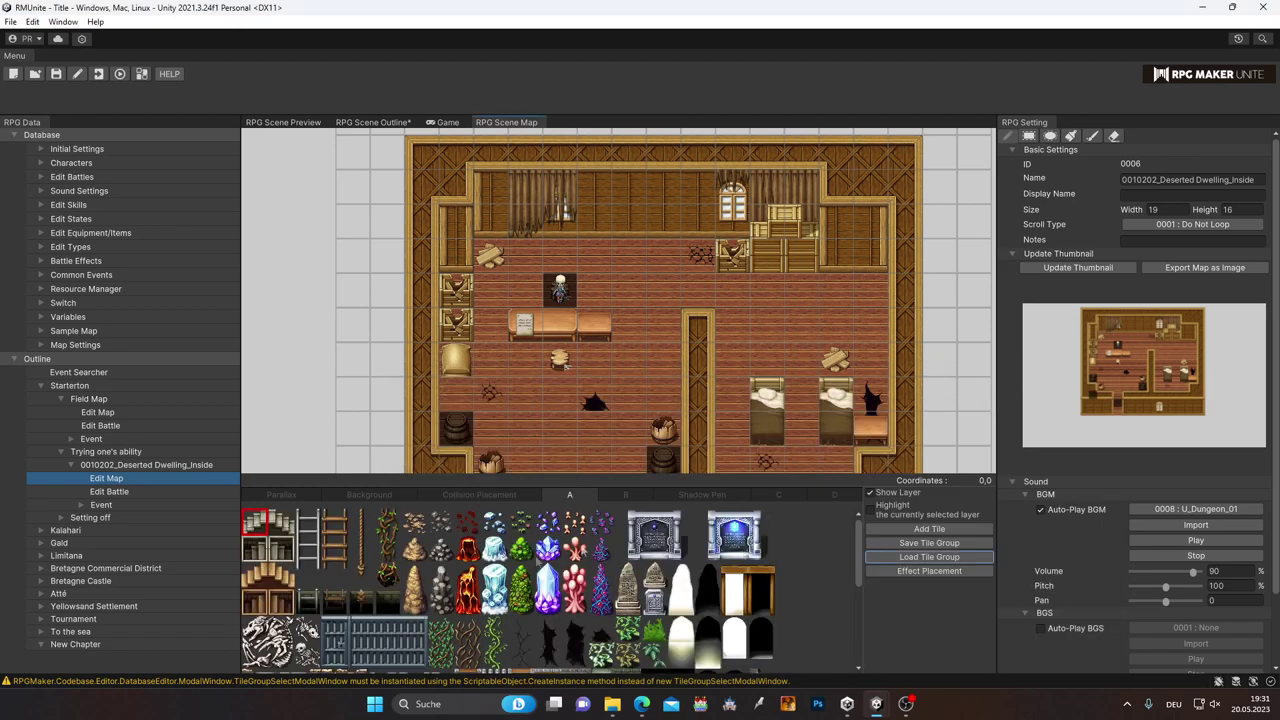
scroll(654, 550, down, 5)
scroll(640, 570, down, 5)
scroll(635, 585, down, 5)
scroll(628, 600, down, 5)
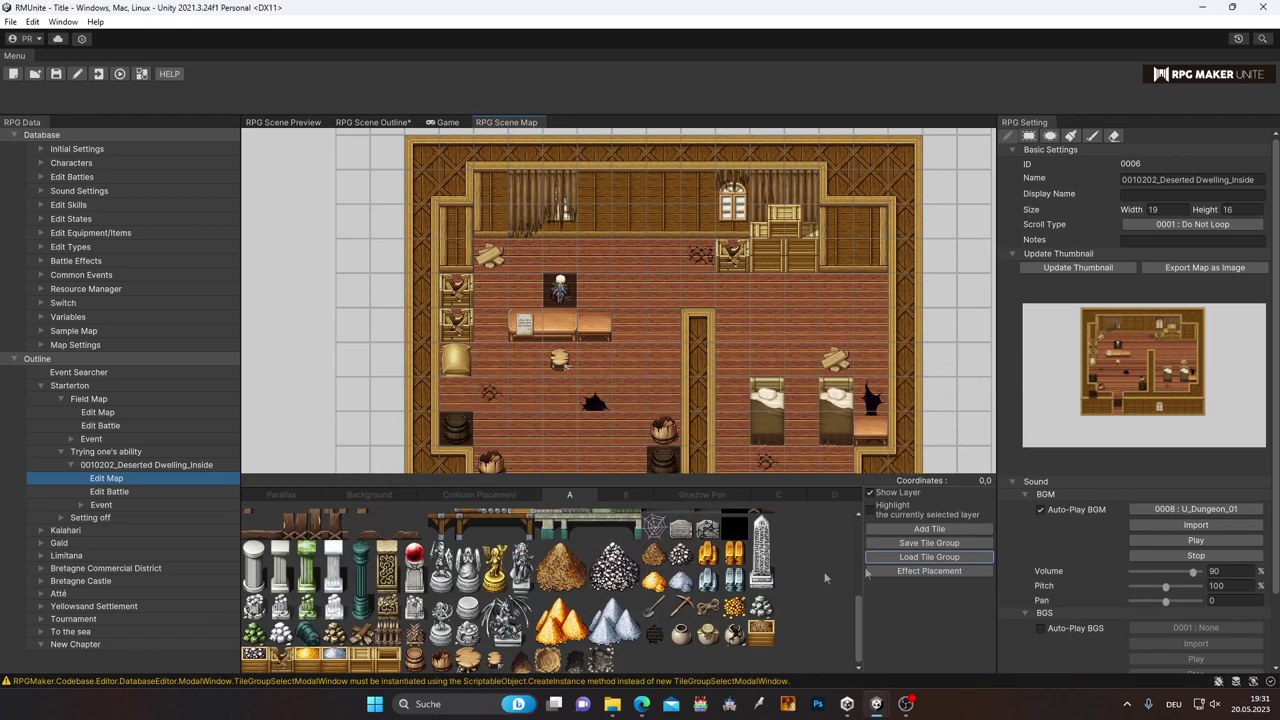
Step: Open the Add Tile list and browse the Autotile A images
click(929, 528)
scroll(640, 565, down, 2)
scroll(640, 565, down, 2)
scroll(560, 605, up, 2)
scroll(560, 605, up, 2)
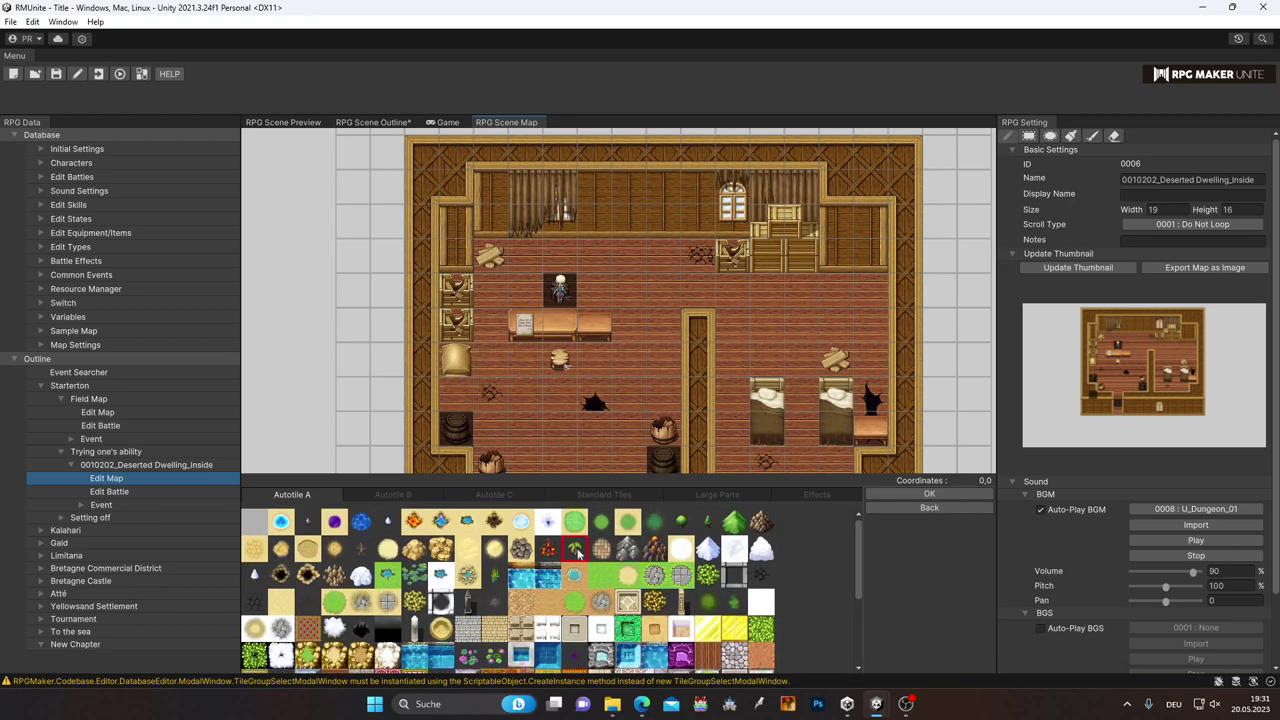
Step: Leave the Autotile list and add a green plant tile to layer B
click(903, 494)
scroll(837, 532, down, 3)
scroll(837, 532, down, 1)
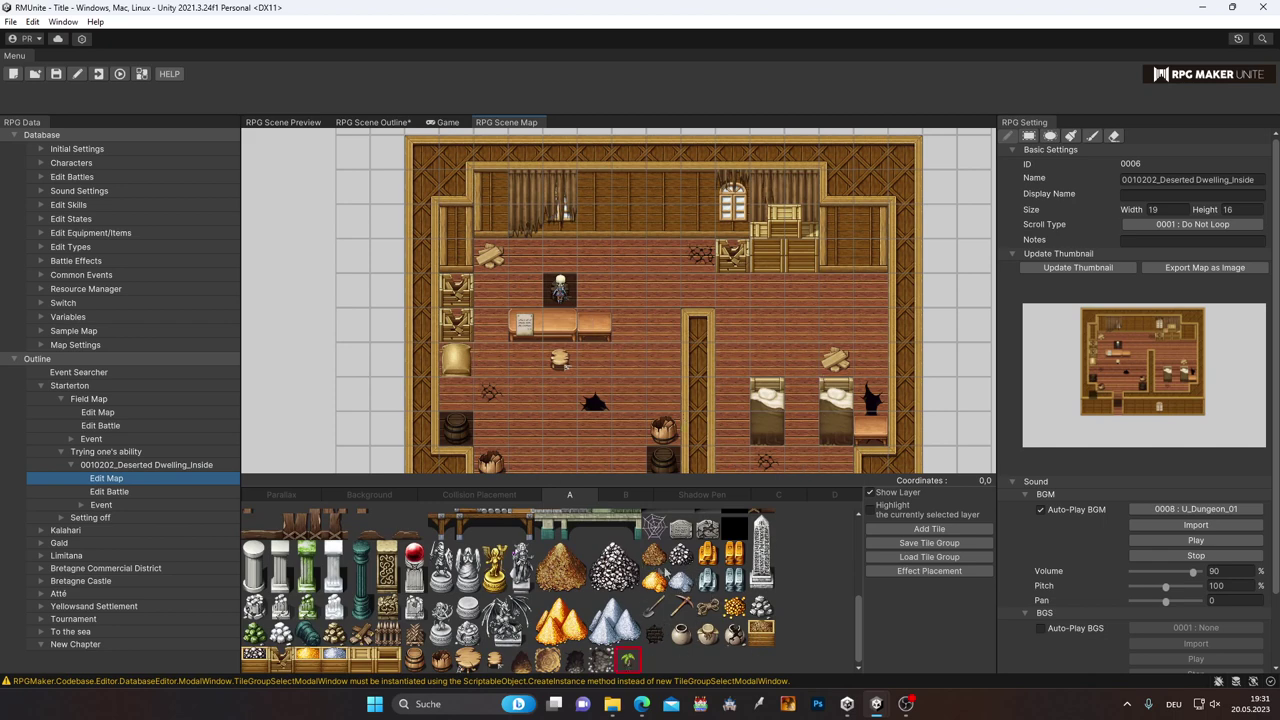
scroll(593, 606, up, 2)
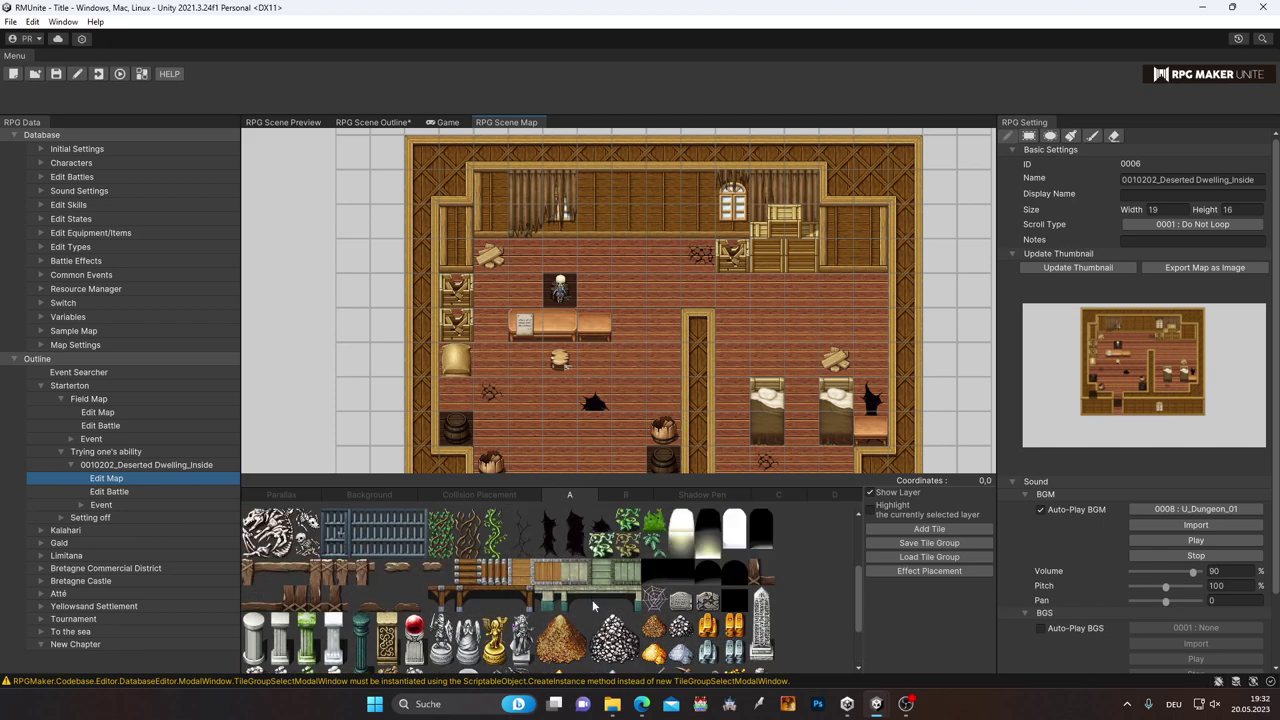
click(626, 495)
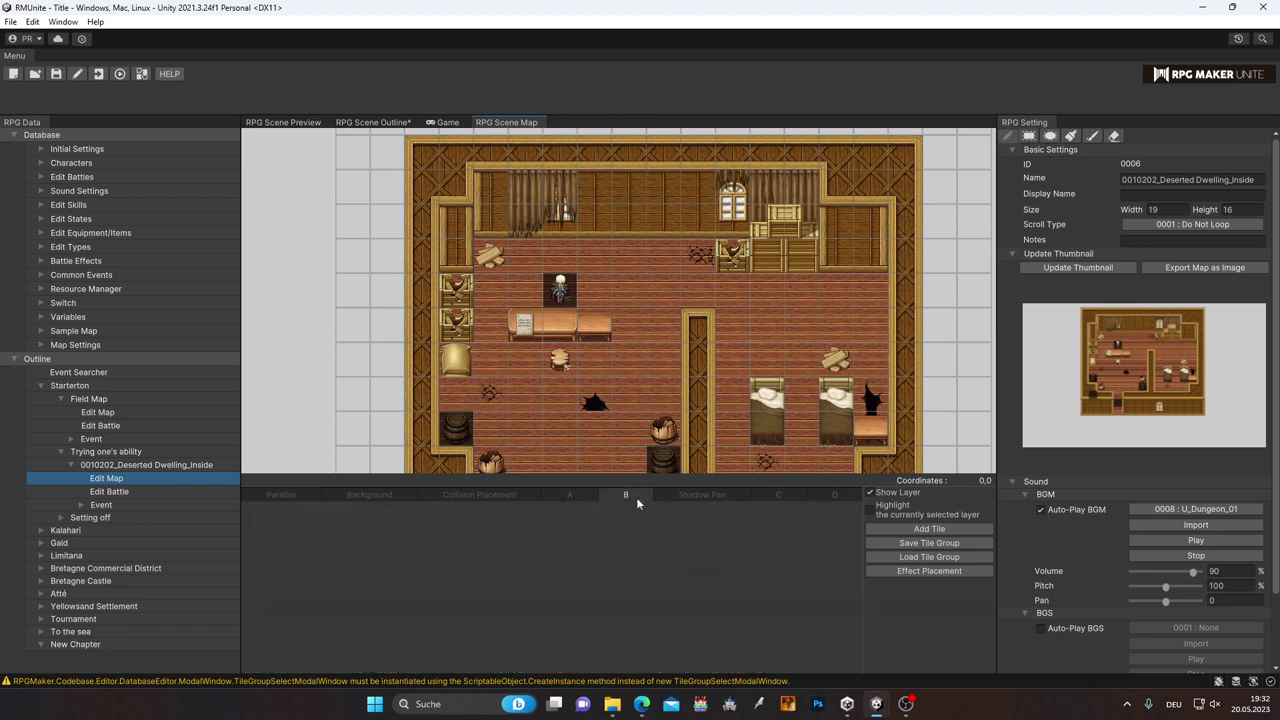
click(914, 528)
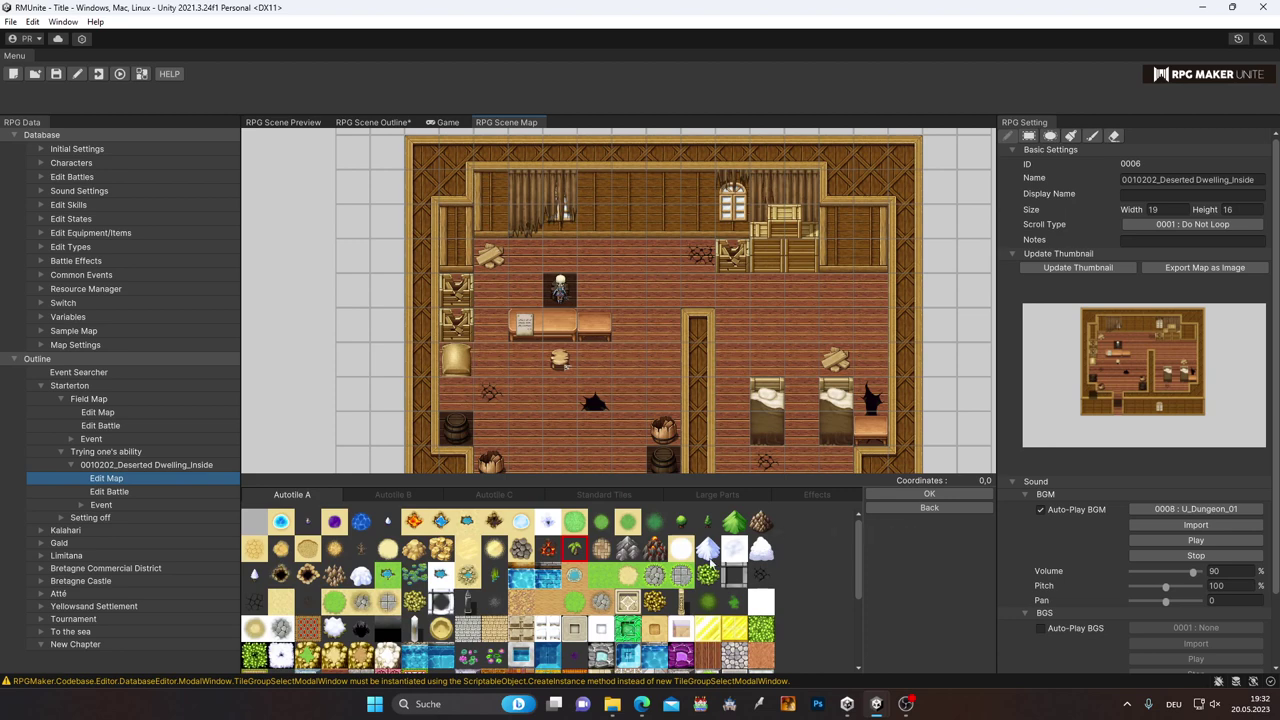
click(935, 494)
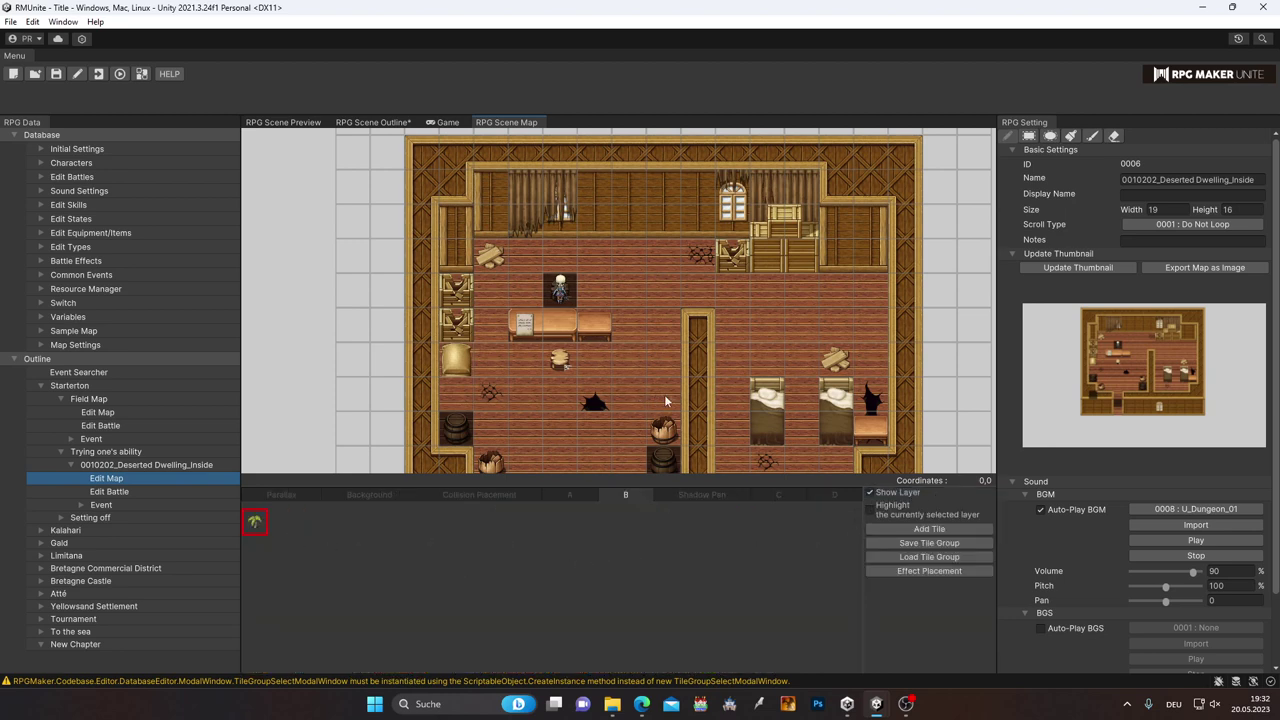
Step: Paint a vertical strip of vines down the middle of the room floor
drag(636, 291, 630, 392)
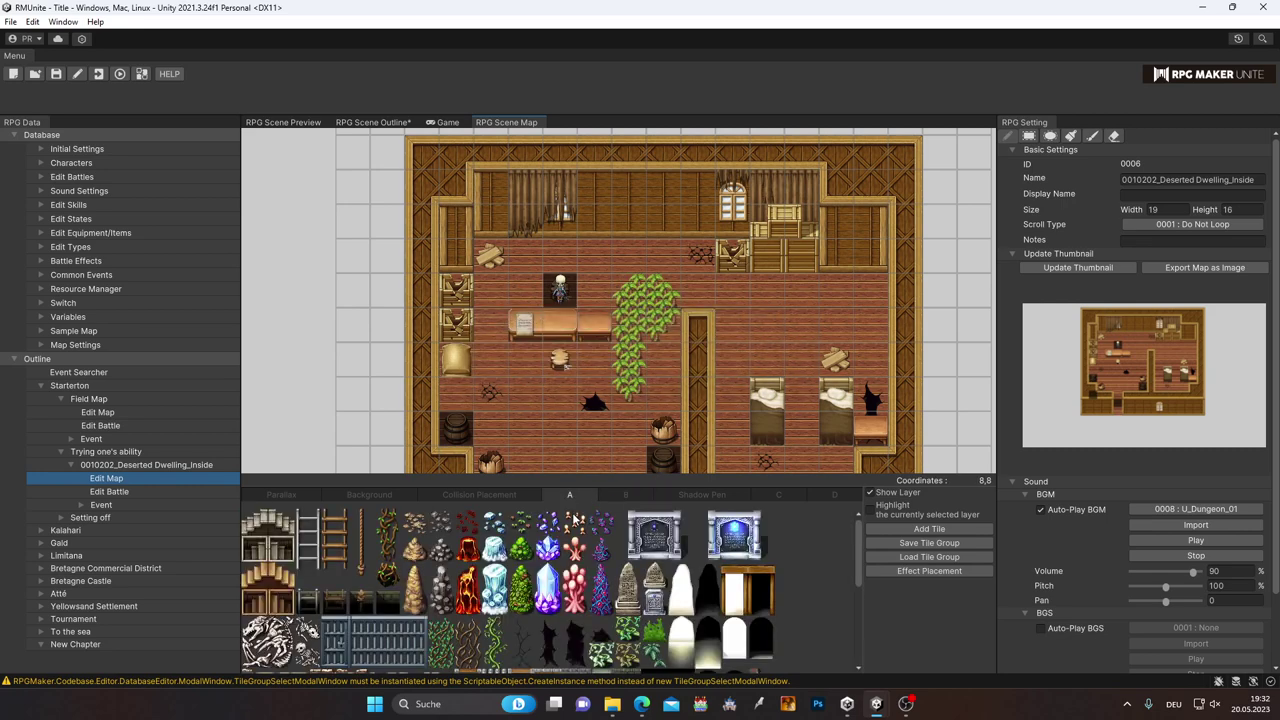
scroll(423, 560, down, 3)
scroll(423, 558, down, 2)
click(776, 493)
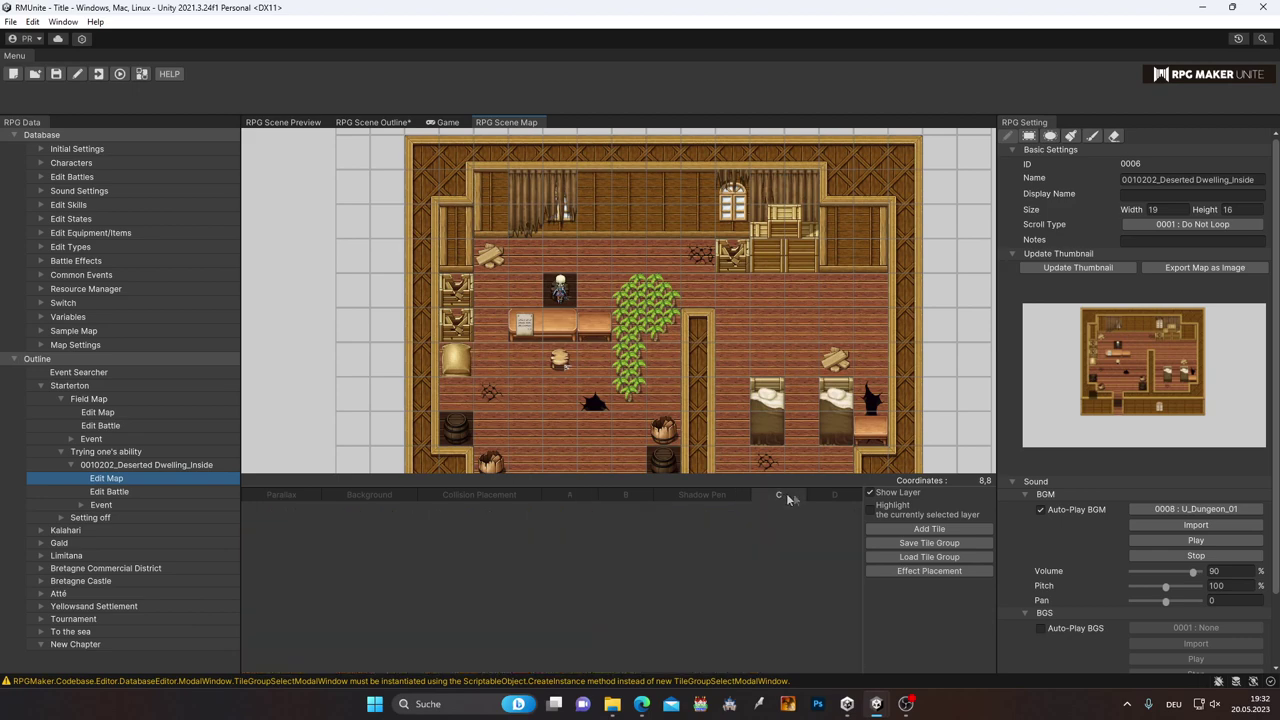
Step: Add the ladder tile to layer C and place it atop the vine strip
click(923, 533)
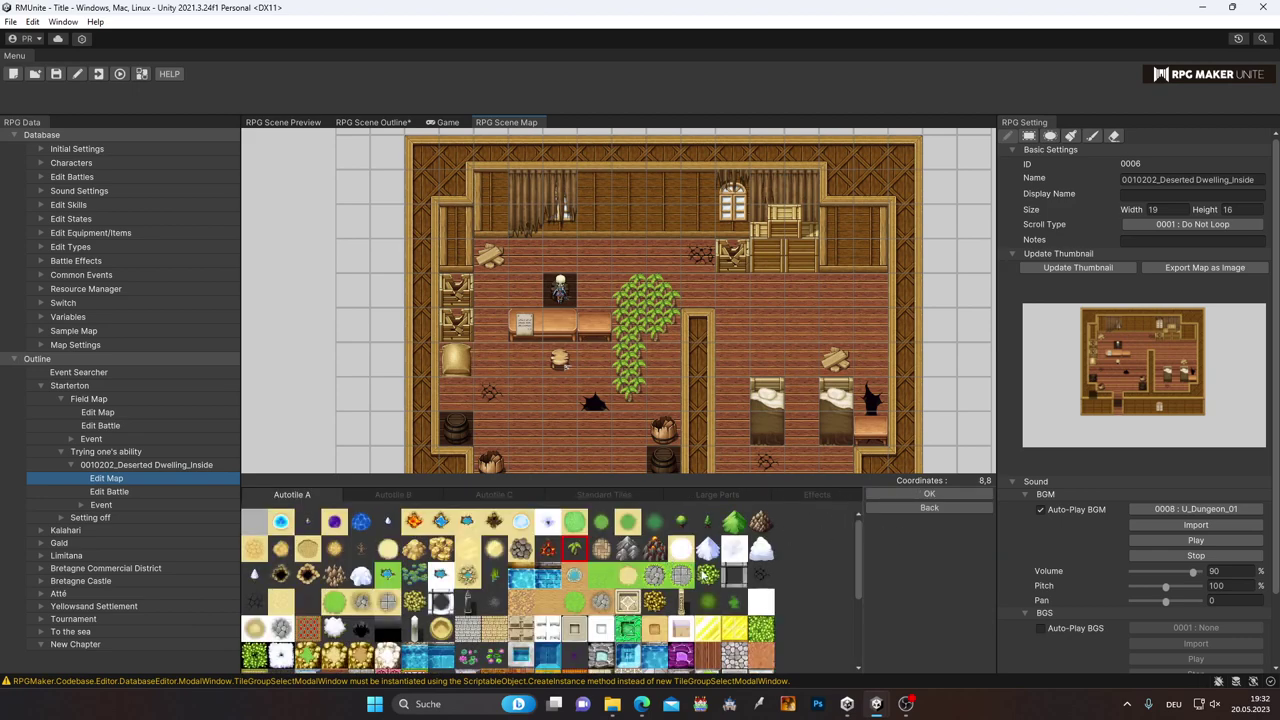
scroll(700, 576, down, 4)
scroll(700, 578, up, 3)
click(684, 572)
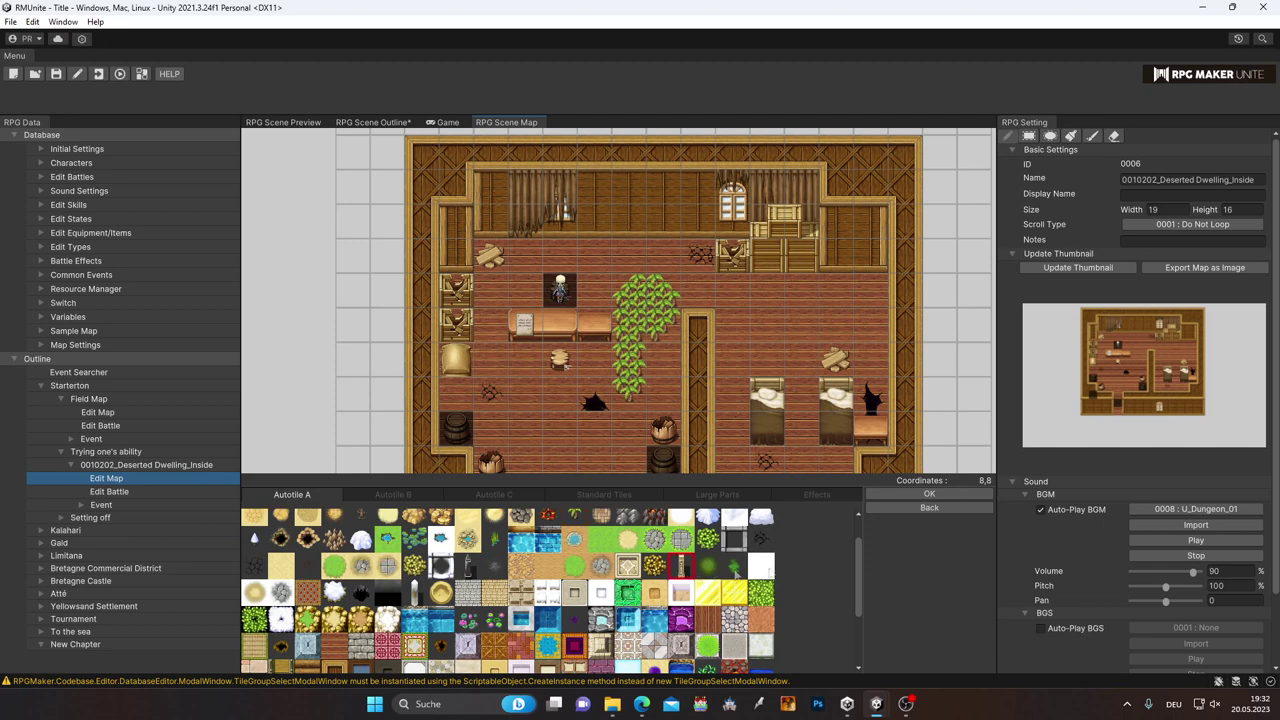
click(908, 493)
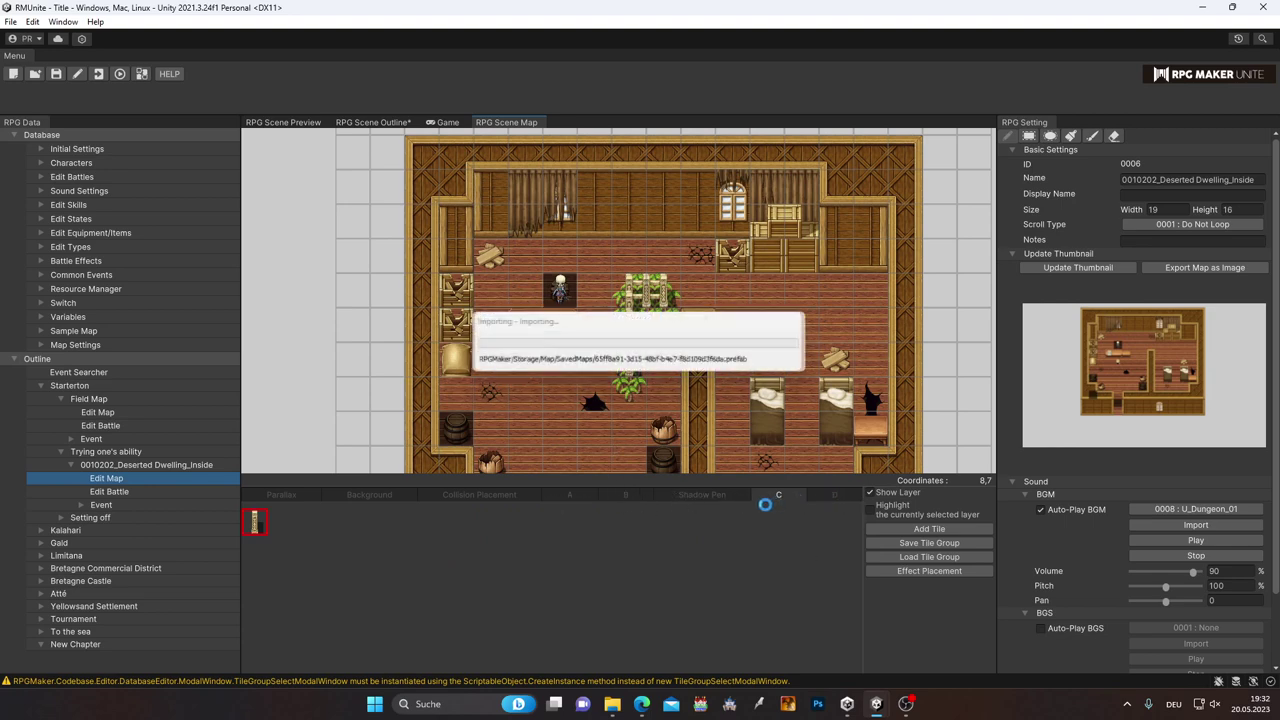
click(617, 495)
click(570, 494)
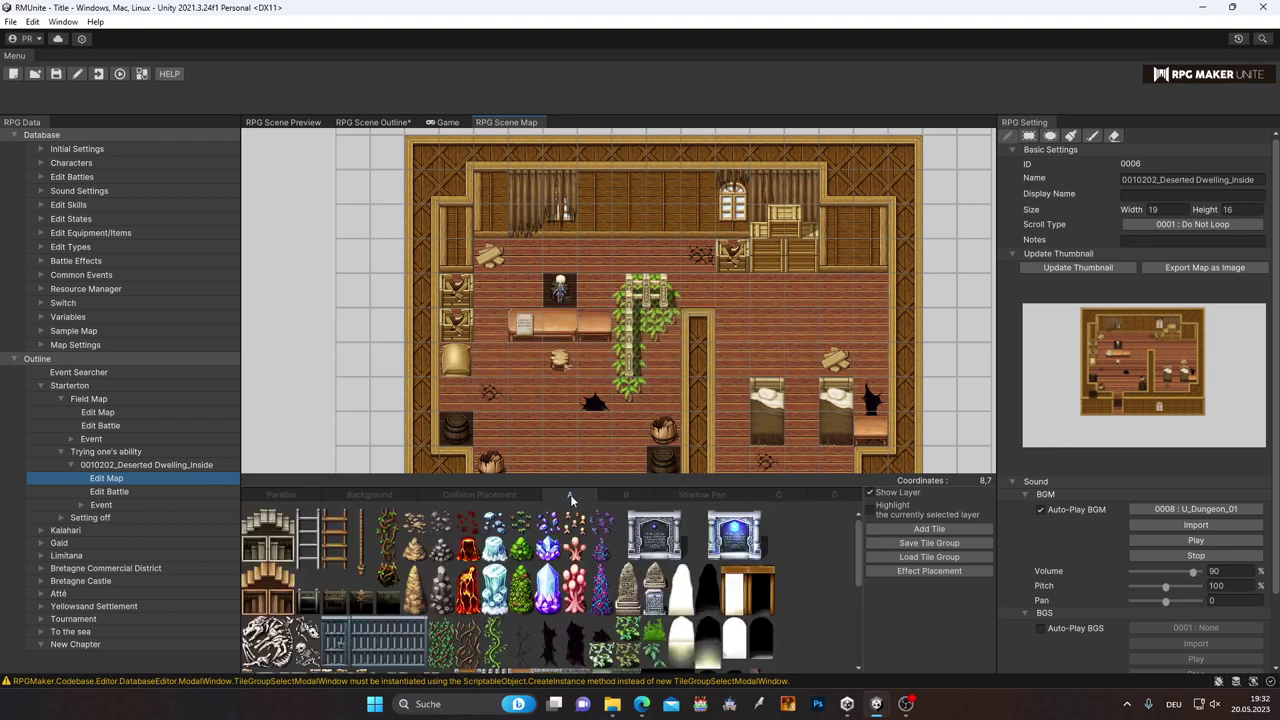
scroll(550, 590, down, 3)
scroll(550, 590, down, 3)
scroll(715, 587, up, 5)
scroll(799, 570, down, 5)
scroll(799, 571, up, 2)
scroll(799, 571, up, 3)
scroll(806, 583, down, 5)
scroll(806, 583, up, 5)
click(920, 569)
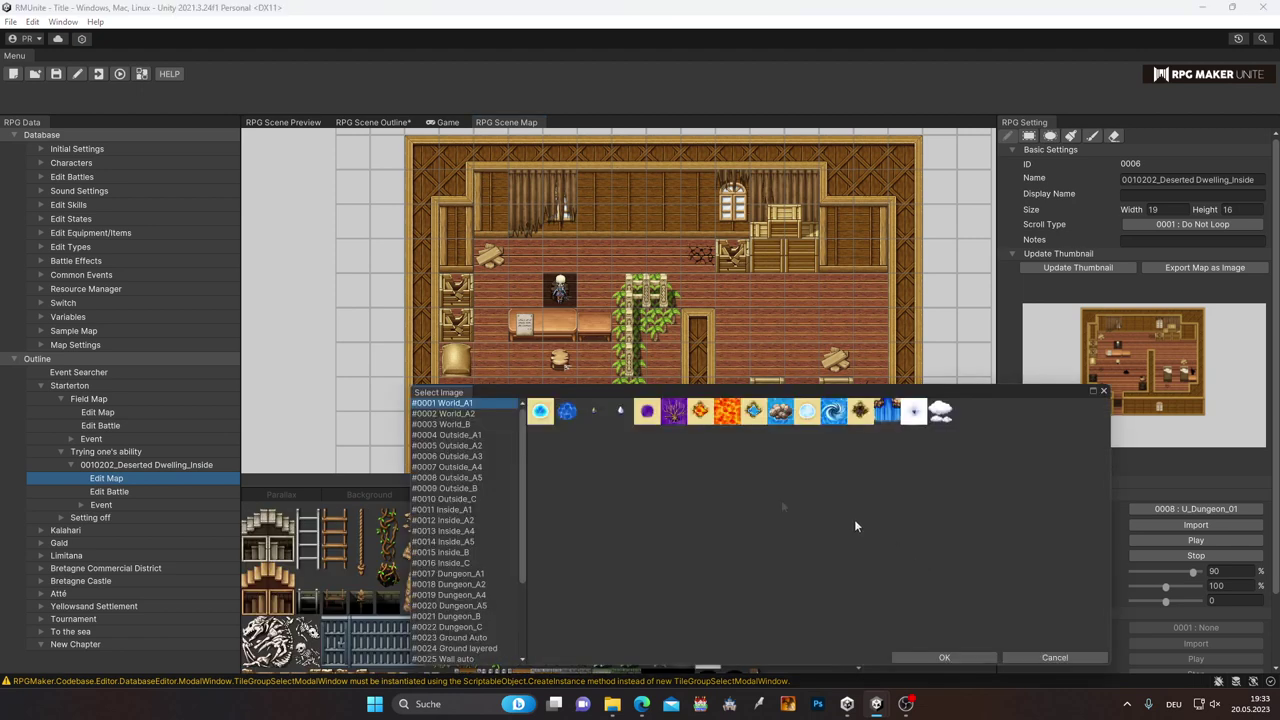
click(1050, 657)
scroll(733, 628, down, 2)
scroll(733, 628, down, 3)
scroll(730, 628, up, 3)
scroll(725, 627, down, 2)
scroll(720, 626, down, 1)
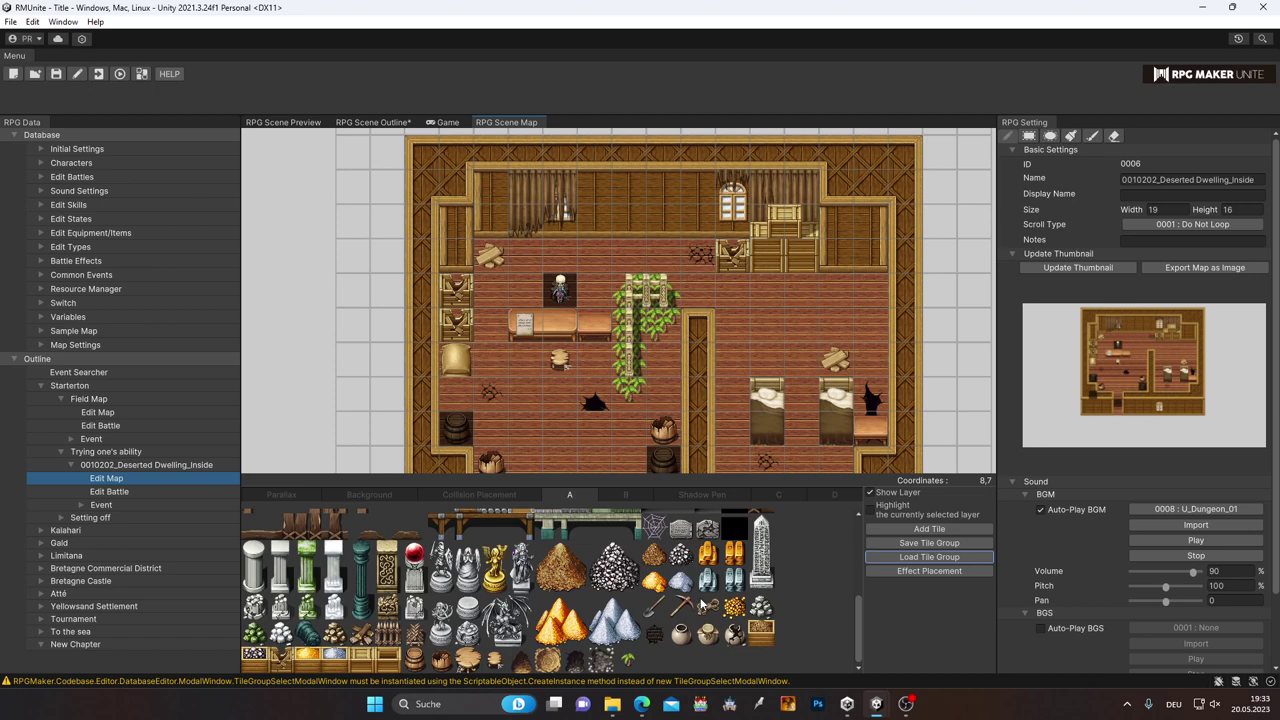
scroll(616, 552, up, 1)
scroll(645, 586, down, 1)
click(551, 556)
Step: Place a full red sofa from layer B in the upper right, beside the vines
click(625, 494)
click(744, 302)
click(306, 592)
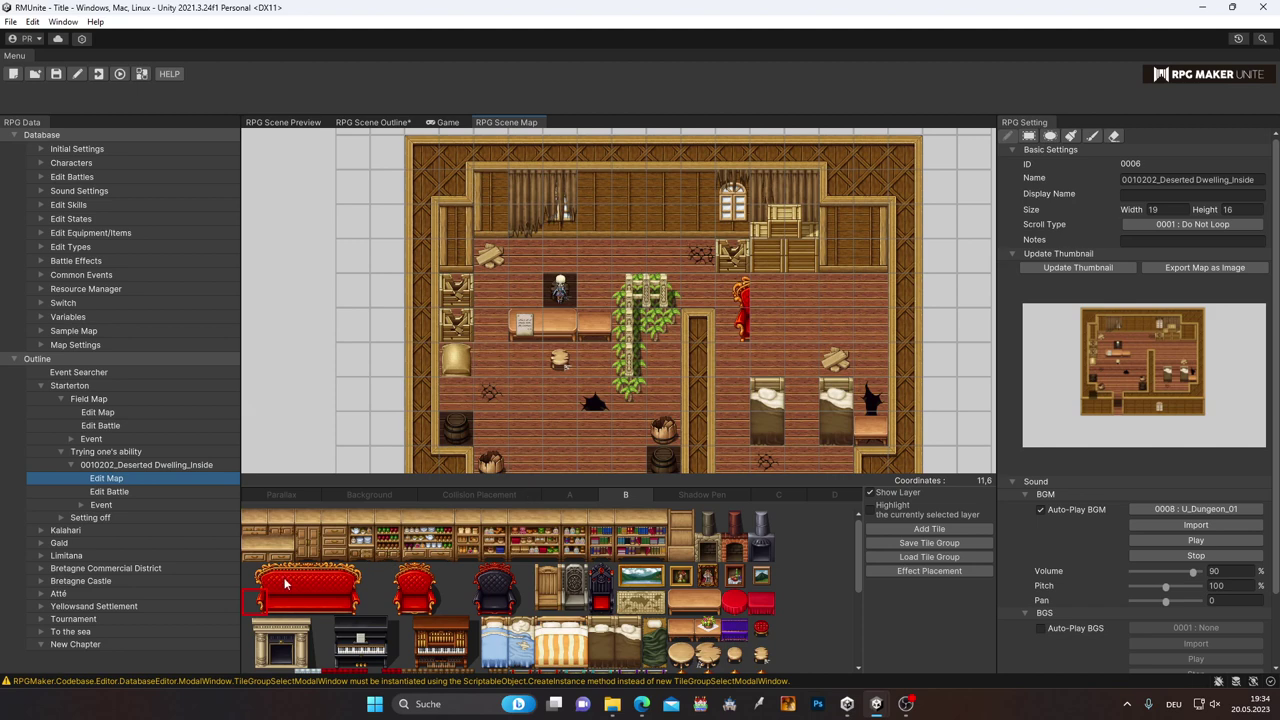
click(745, 287)
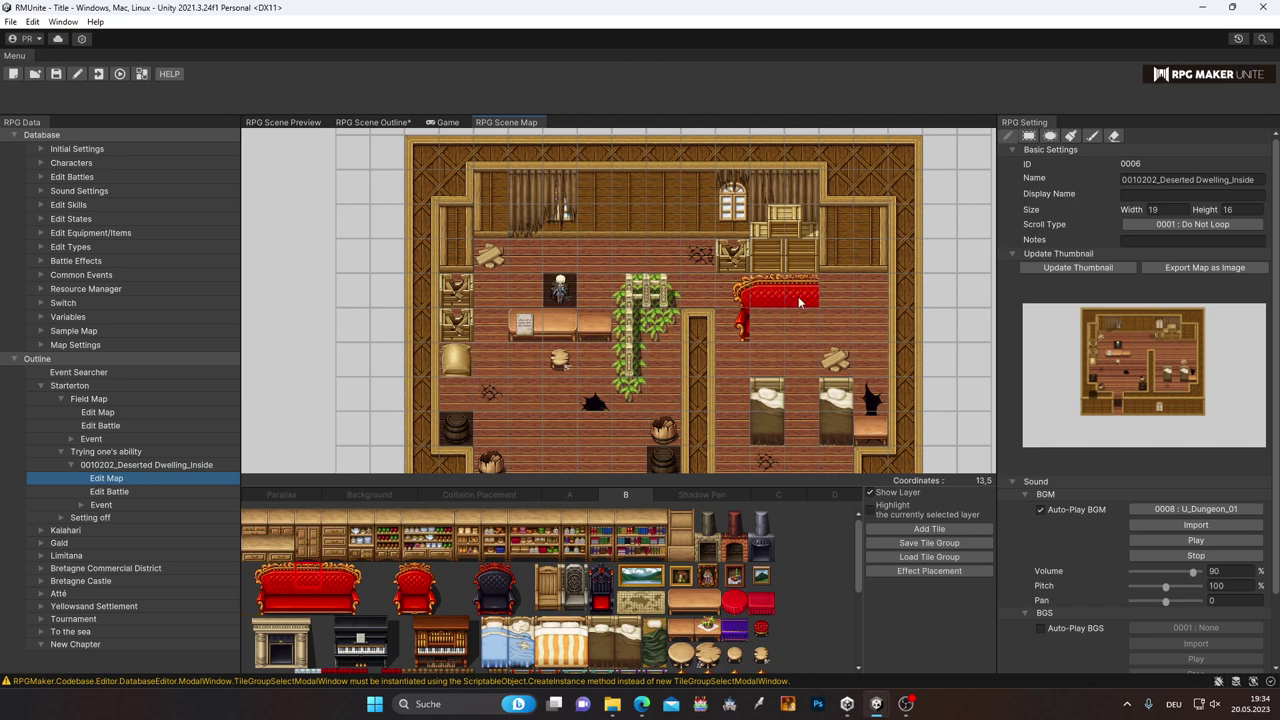
click(770, 326)
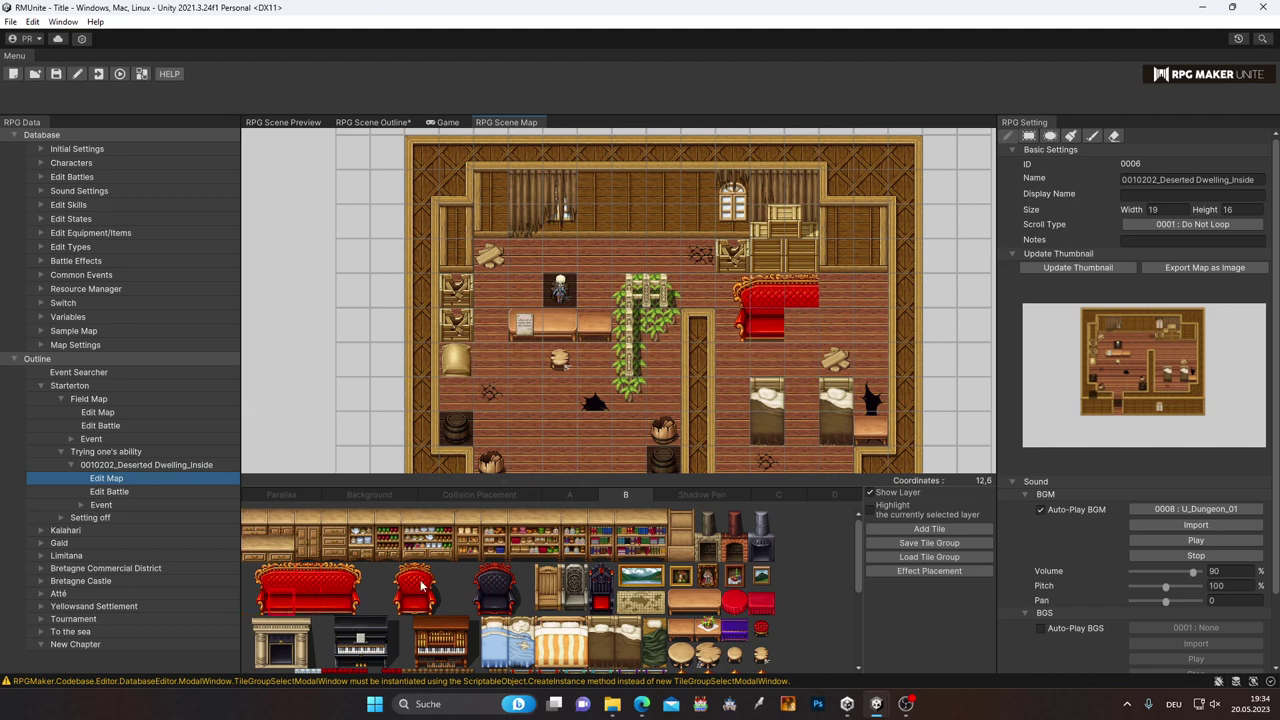
click(798, 326)
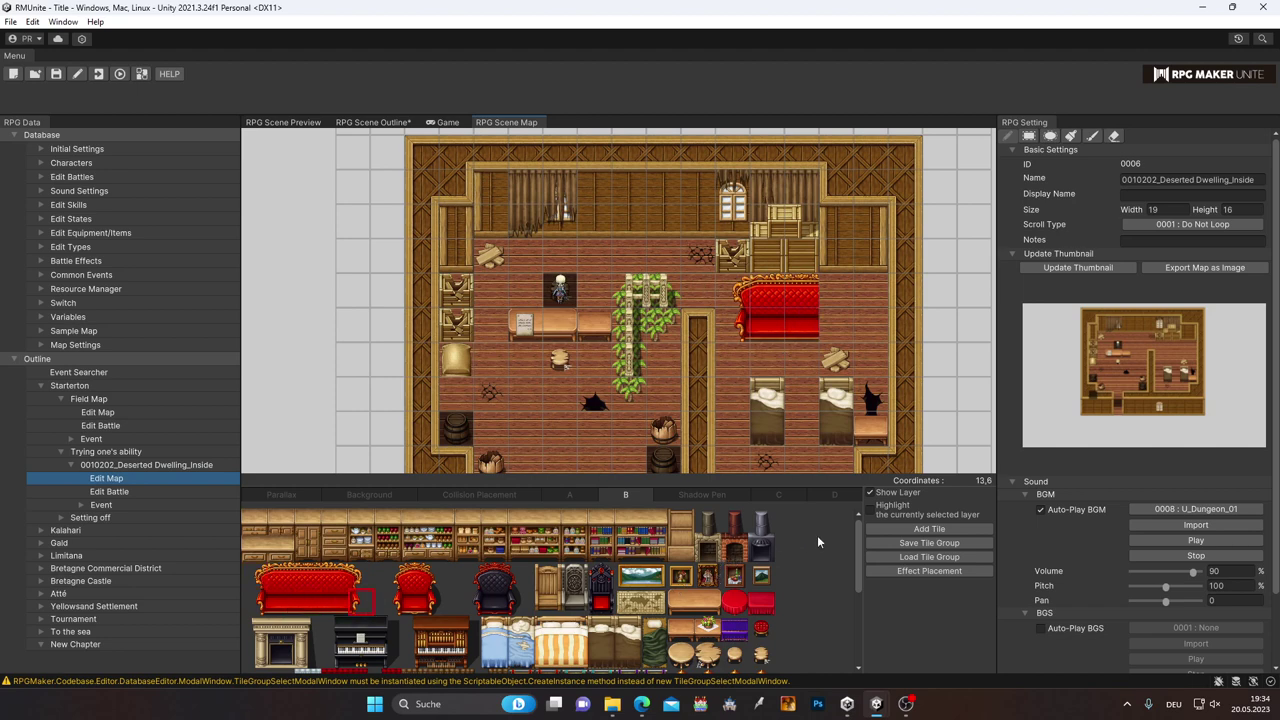
scroll(817, 535, down, 1)
scroll(814, 544, down, 3)
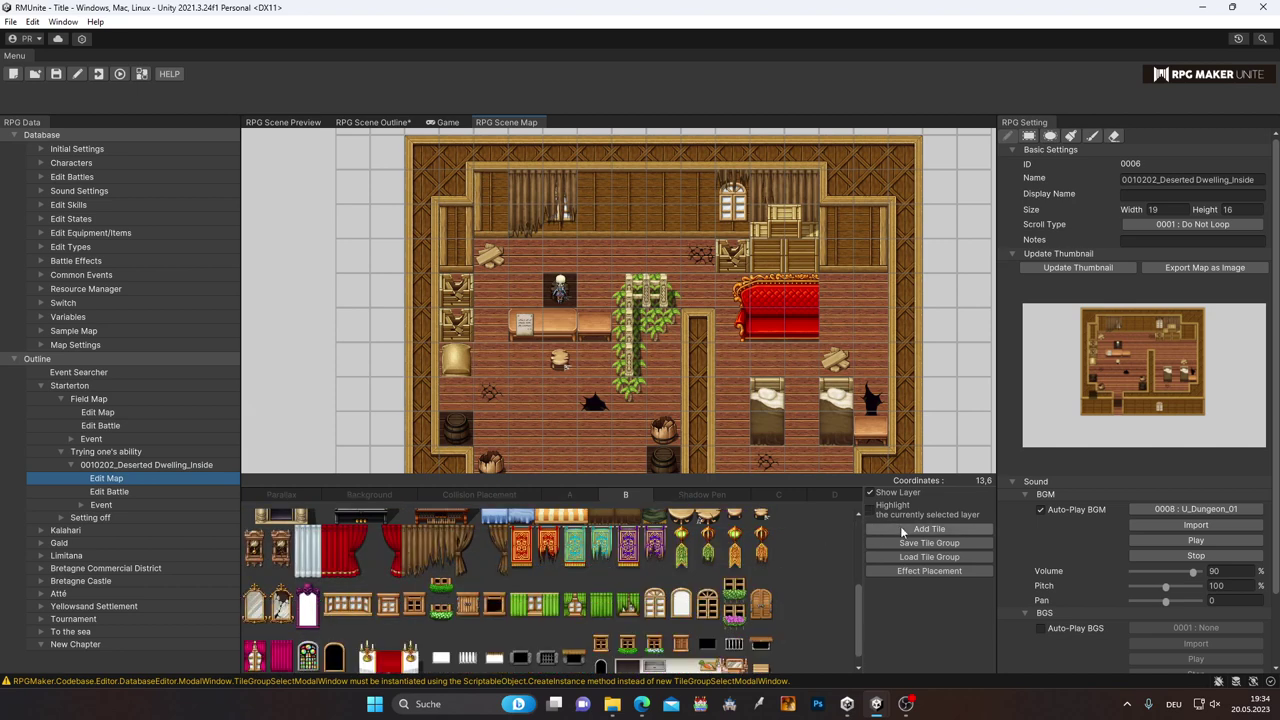
Step: Open the Large Parts tiles for a new tile and scroll through the buildings and objects
click(900, 526)
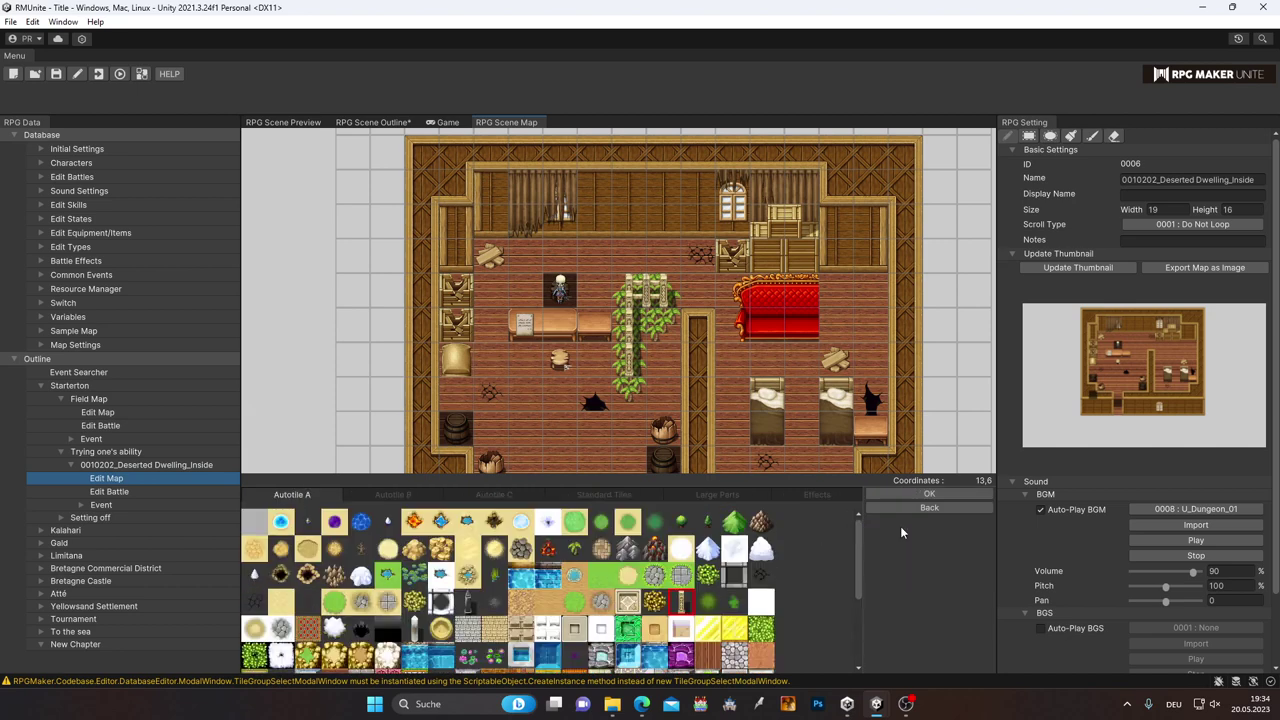
click(729, 494)
scroll(699, 557, down, 2)
scroll(697, 557, down, 2)
scroll(695, 558, down, 2)
scroll(693, 558, down, 2)
scroll(695, 570, down, 2)
scroll(701, 584, down, 2)
scroll(697, 583, down, 2)
scroll(697, 583, down, 2)
scroll(694, 585, down, 2)
scroll(692, 586, down, 2)
scroll(655, 576, down, 2)
scroll(625, 583, down, 2)
scroll(605, 582, down, 2)
scroll(580, 578, down, 2)
scroll(560, 575, down, 2)
scroll(553, 573, down, 2)
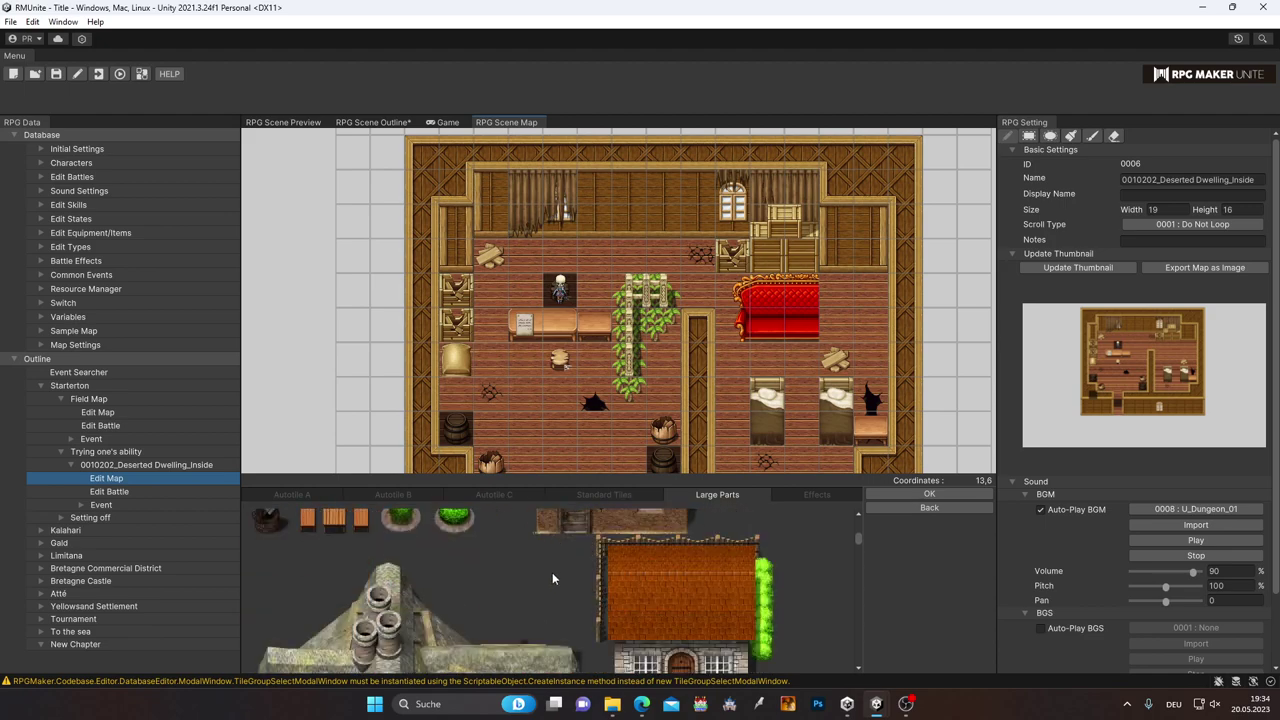
scroll(552, 578, down, 2)
scroll(552, 578, down, 2)
scroll(552, 578, down, 2)
scroll(552, 578, down, 2)
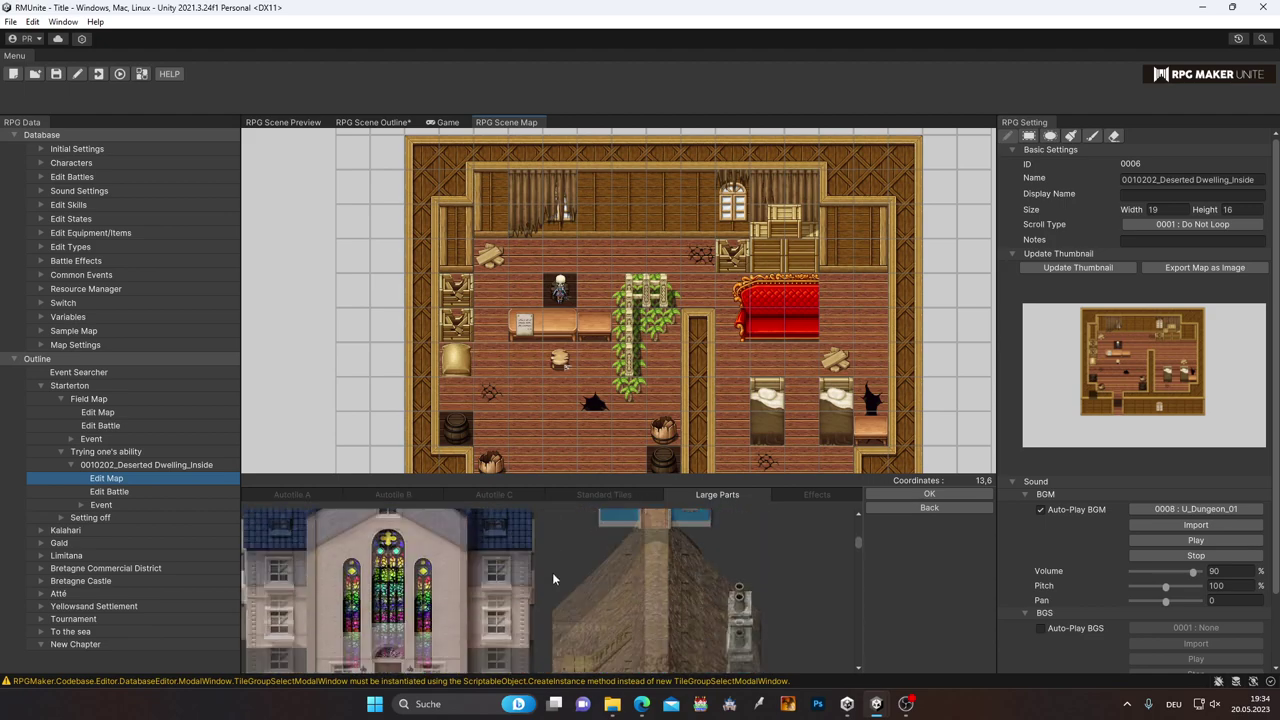
scroll(552, 572, down, 2)
scroll(553, 574, down, 2)
scroll(553, 574, down, 2)
scroll(553, 576, down, 2)
Step: Pick the leafy green tree and return to tile set B with it added
scroll(554, 575, up, 2)
scroll(617, 578, up, 2)
scroll(617, 578, up, 2)
scroll(617, 584, up, 2)
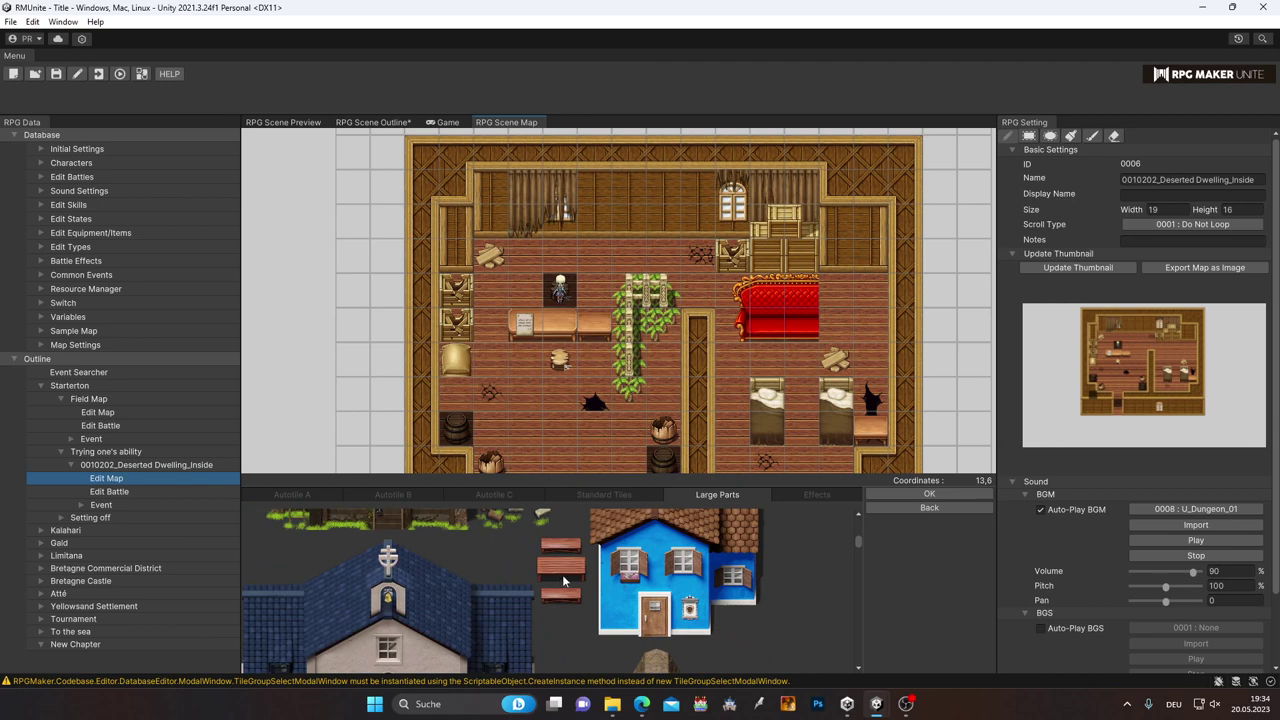
scroll(562, 574, down, 2)
scroll(563, 576, down, 2)
scroll(565, 580, down, 2)
scroll(567, 585, down, 2)
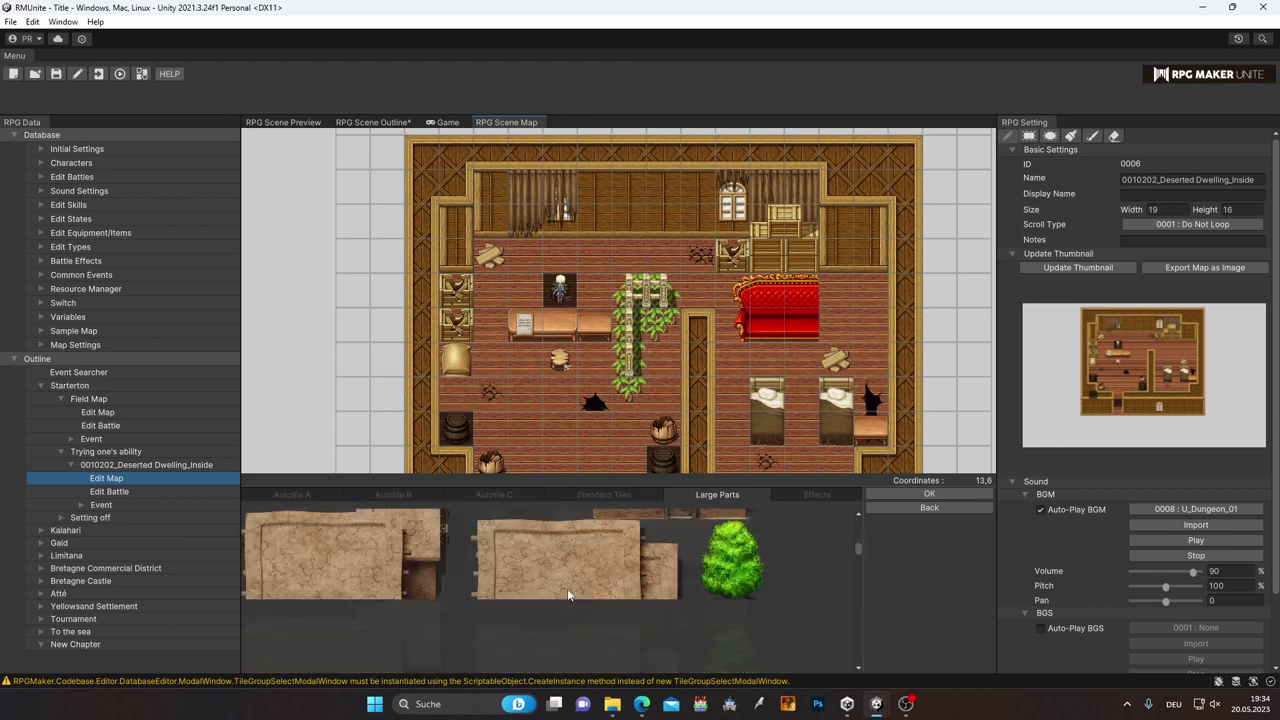
scroll(567, 588, down, 2)
scroll(762, 590, up, 2)
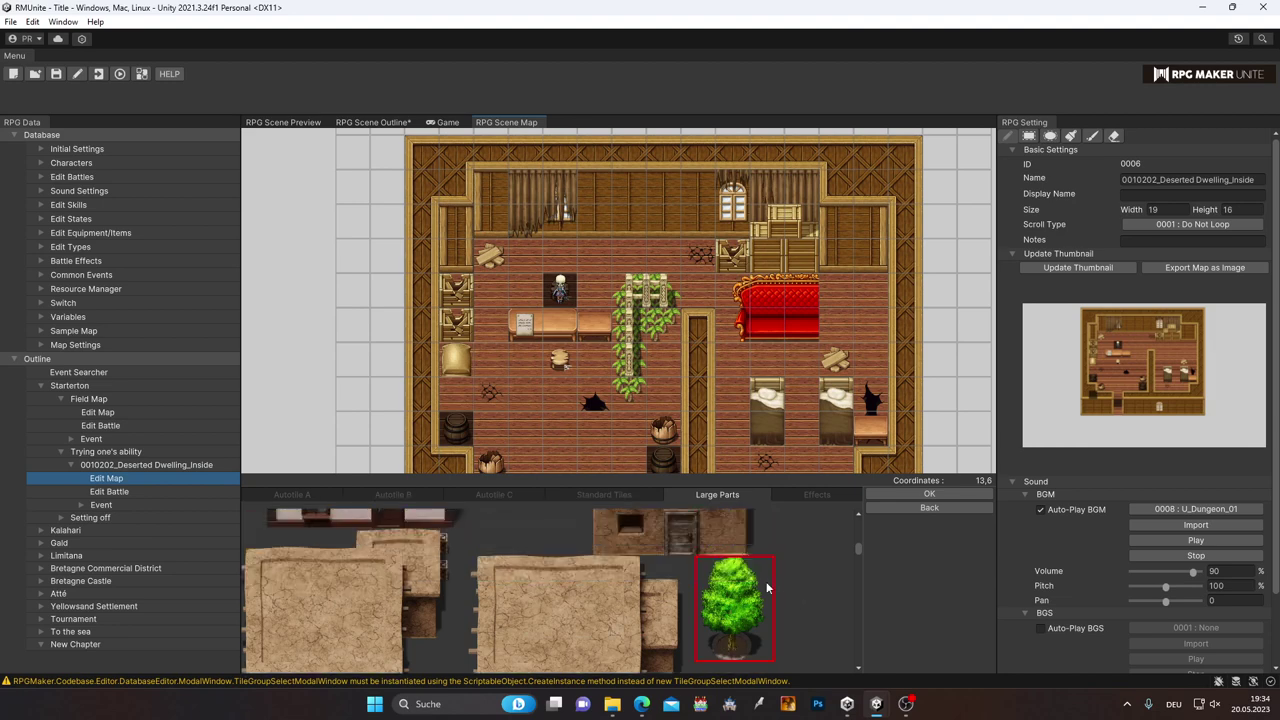
click(929, 507)
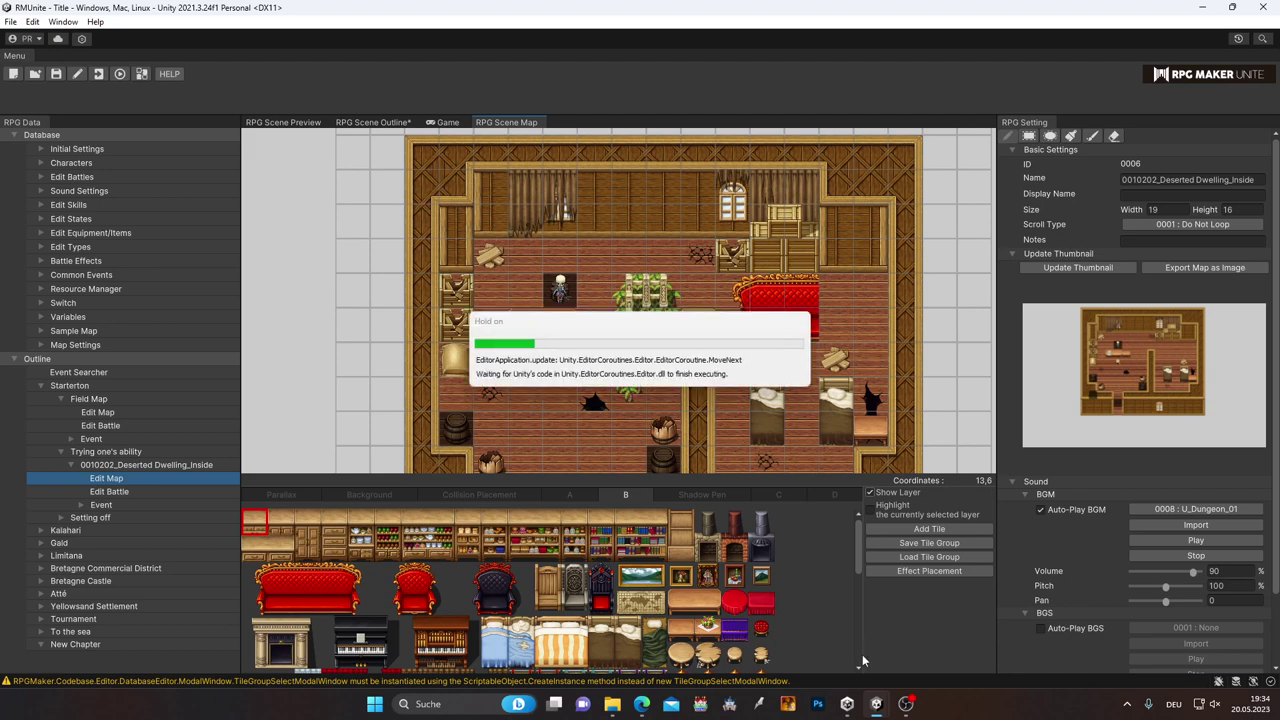
scroll(525, 619, down, 3)
Step: Pick the leafy tree tile from layer B and paint four test trees around the dwelling room
scroll(525, 619, down, 2)
click(262, 607)
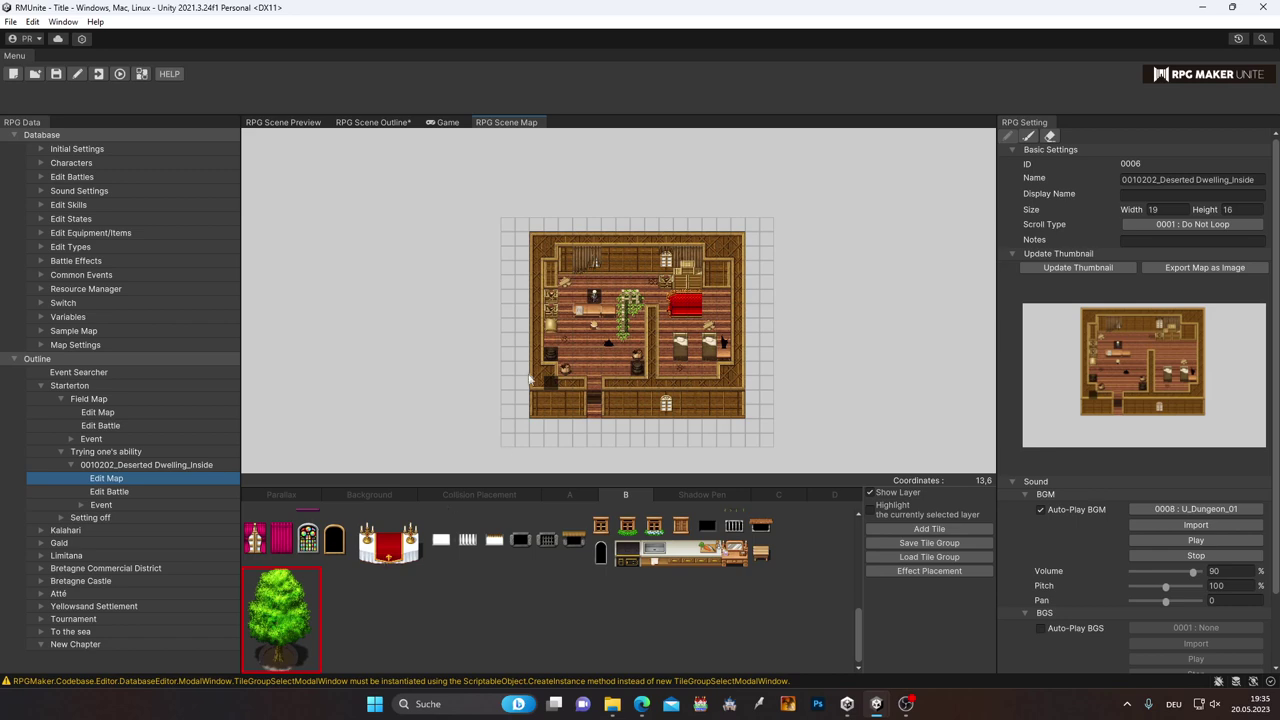
scroll(530, 380, up, 2)
click(537, 272)
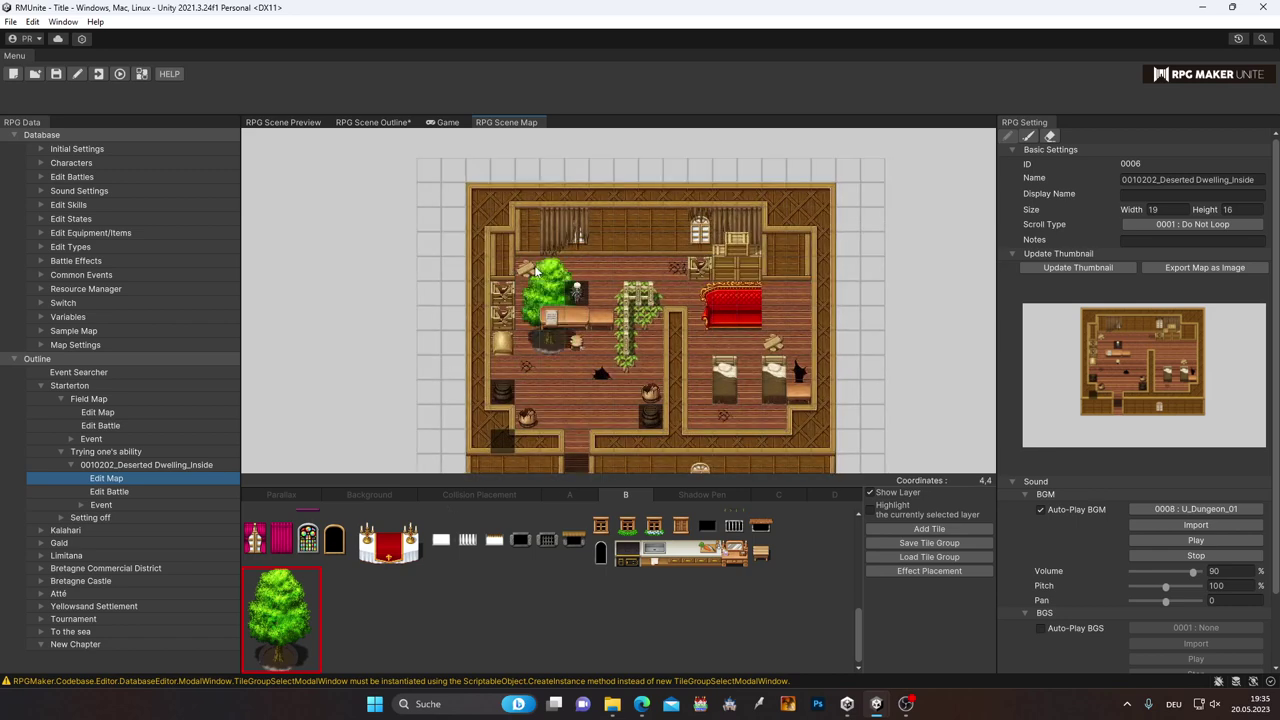
click(642, 242)
click(794, 313)
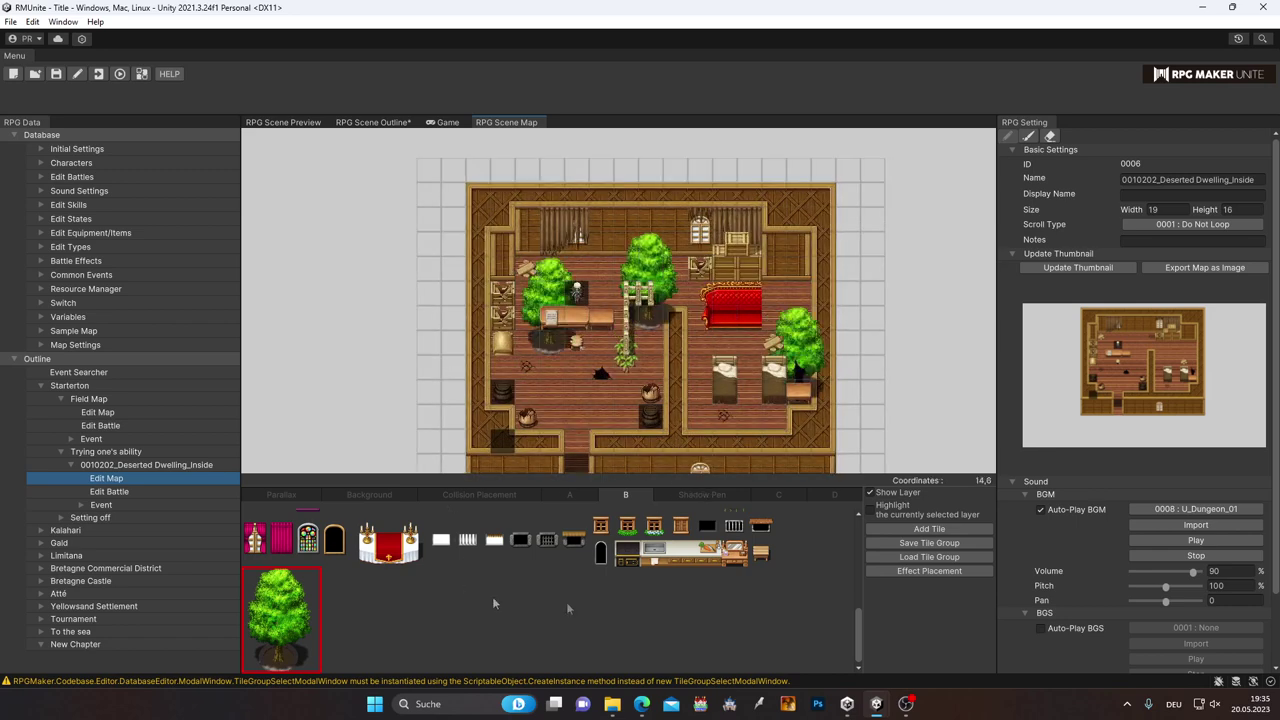
click(598, 372)
scroll(483, 602, up, 2)
scroll(483, 602, up, 2)
scroll(483, 602, up, 2)
scroll(483, 602, up, 2)
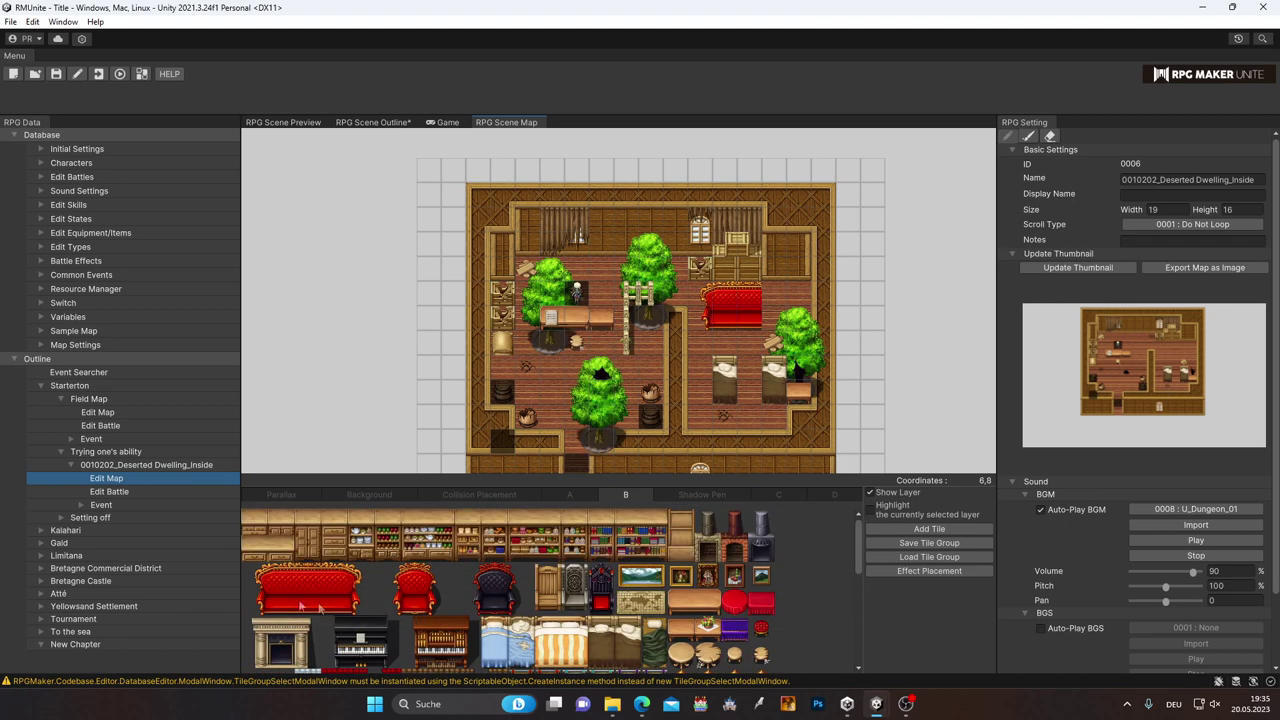
click(310, 601)
scroll(290, 600, down, 5)
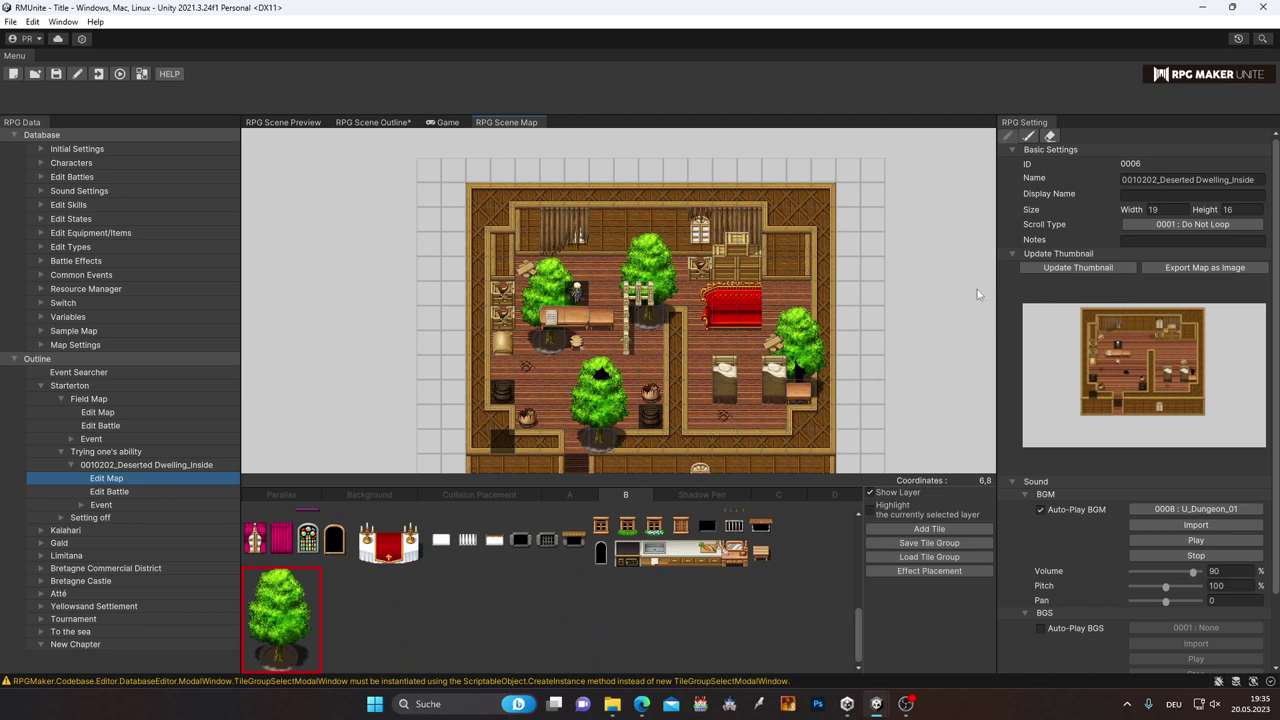
Step: Erase all the test trees, including the leftover stump and bush tiles
click(1052, 139)
click(600, 442)
drag(578, 386, 607, 367)
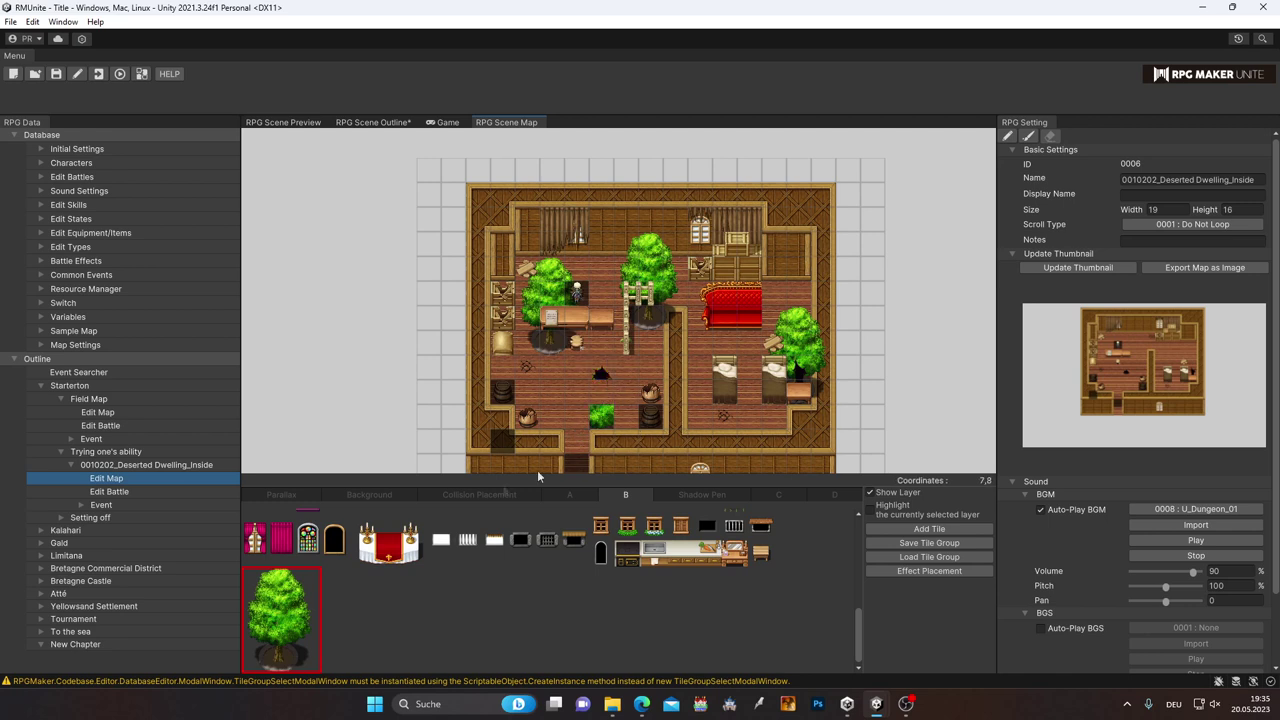
click(601, 416)
drag(632, 328, 652, 272)
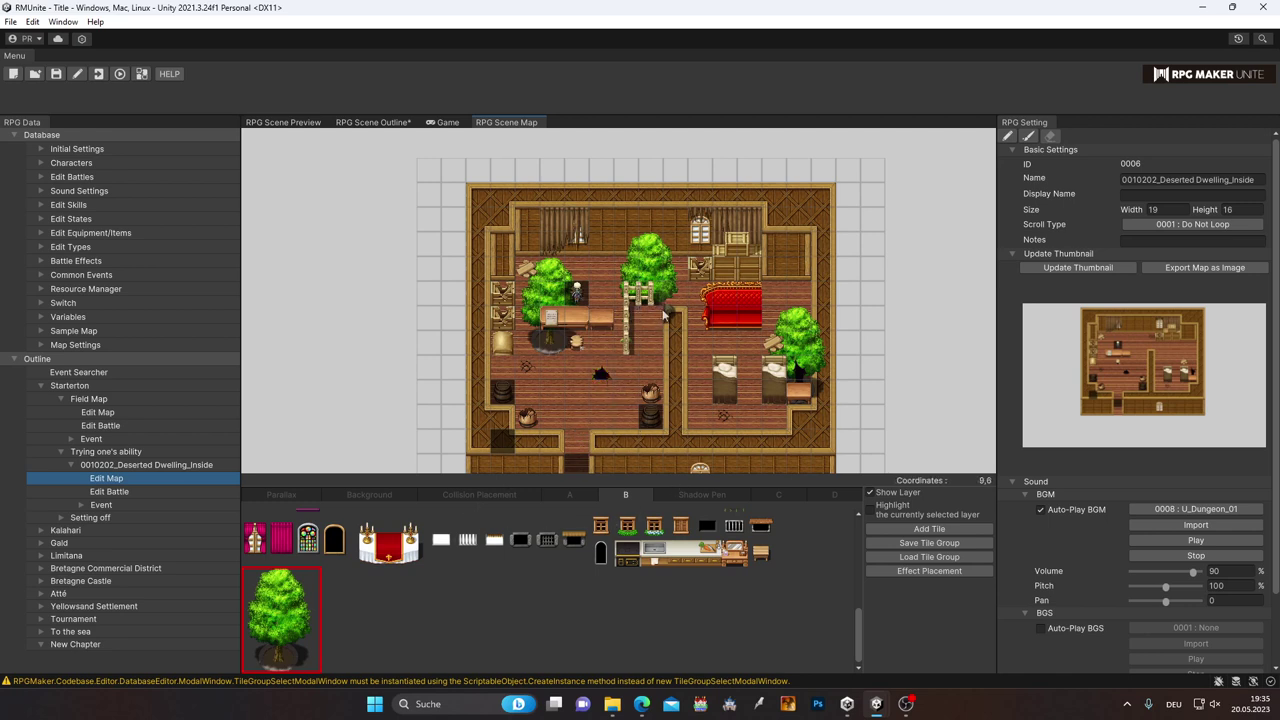
click(787, 327)
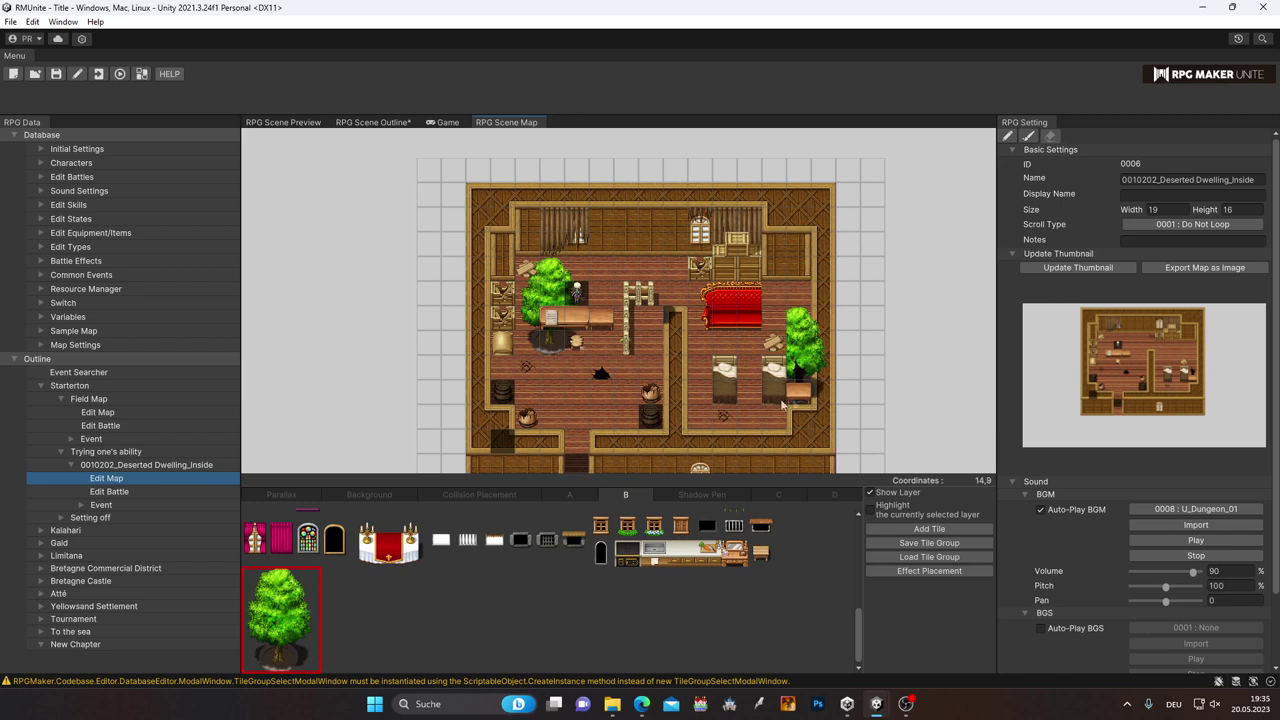
click(550, 290)
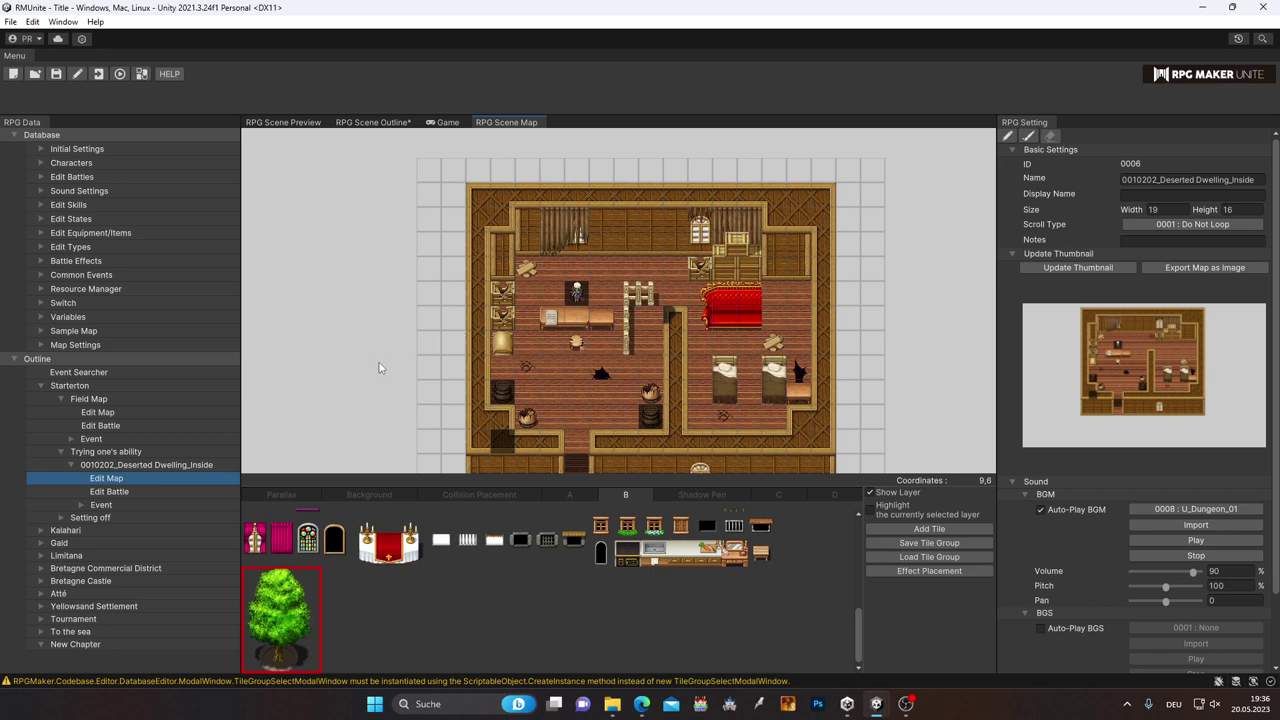
scroll(628, 386, up, 3)
Step: Expand the events under 0010202_Deserted Dwelling_Inside in the Outline and enter event editing
scroll(628, 386, down, 2)
scroll(503, 222, down, 1)
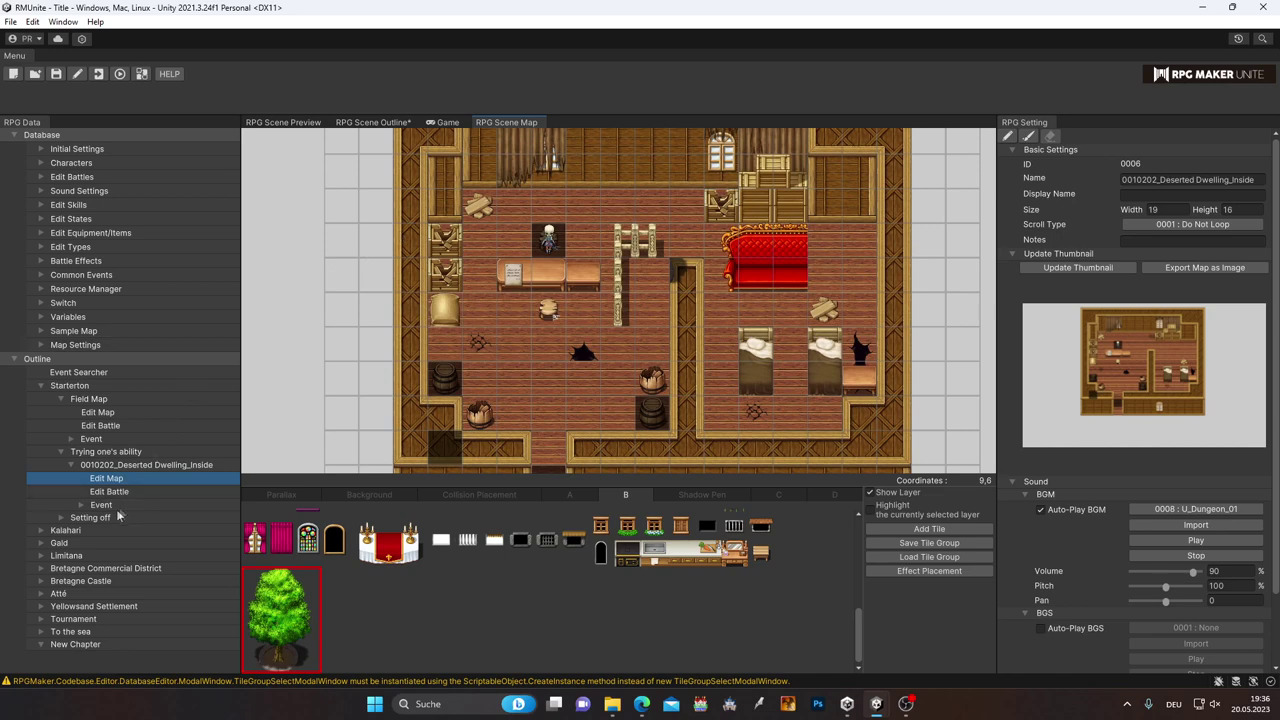
click(83, 507)
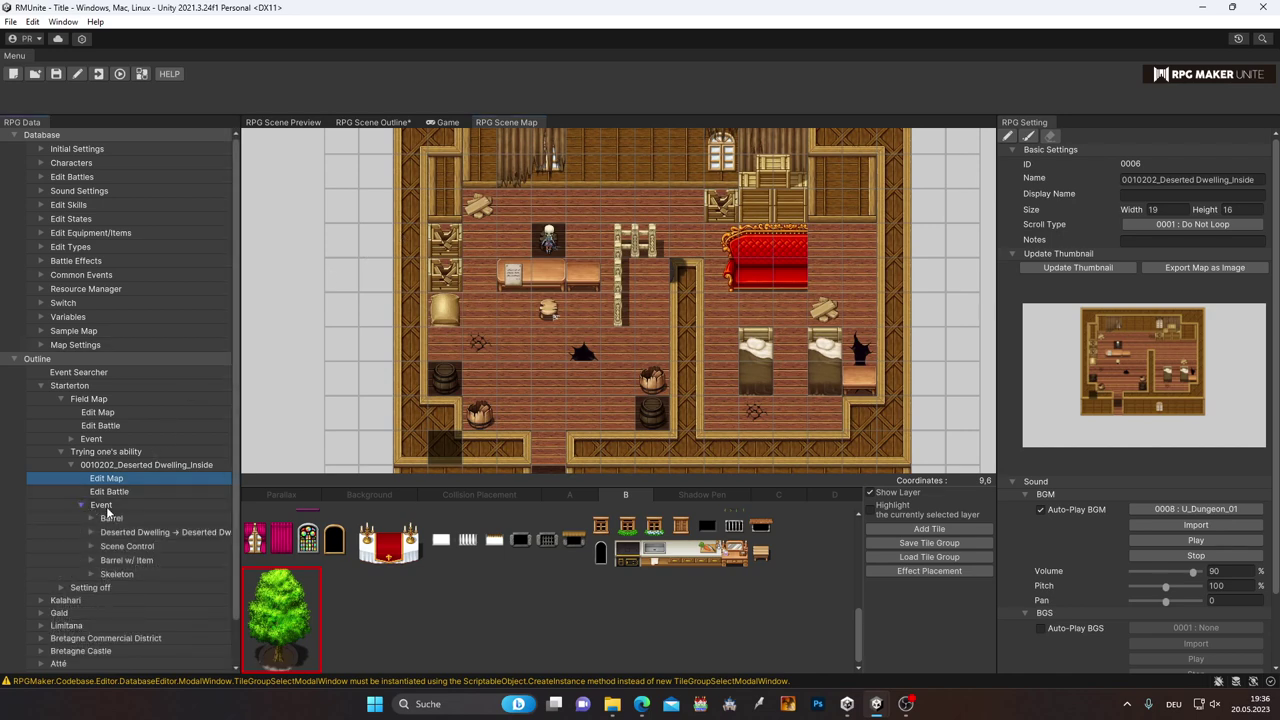
click(106, 507)
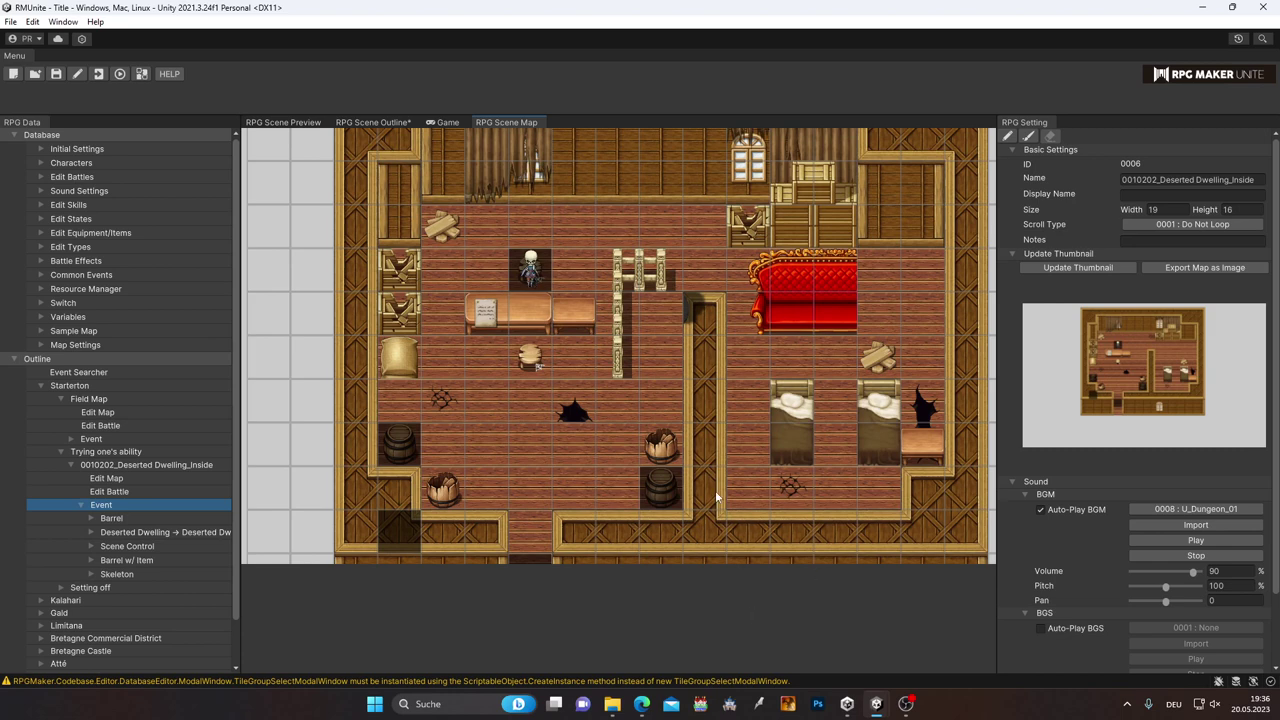
Step: Open the Skeleton event, then inspect the nearby barrel, door and floor tiles
click(521, 266)
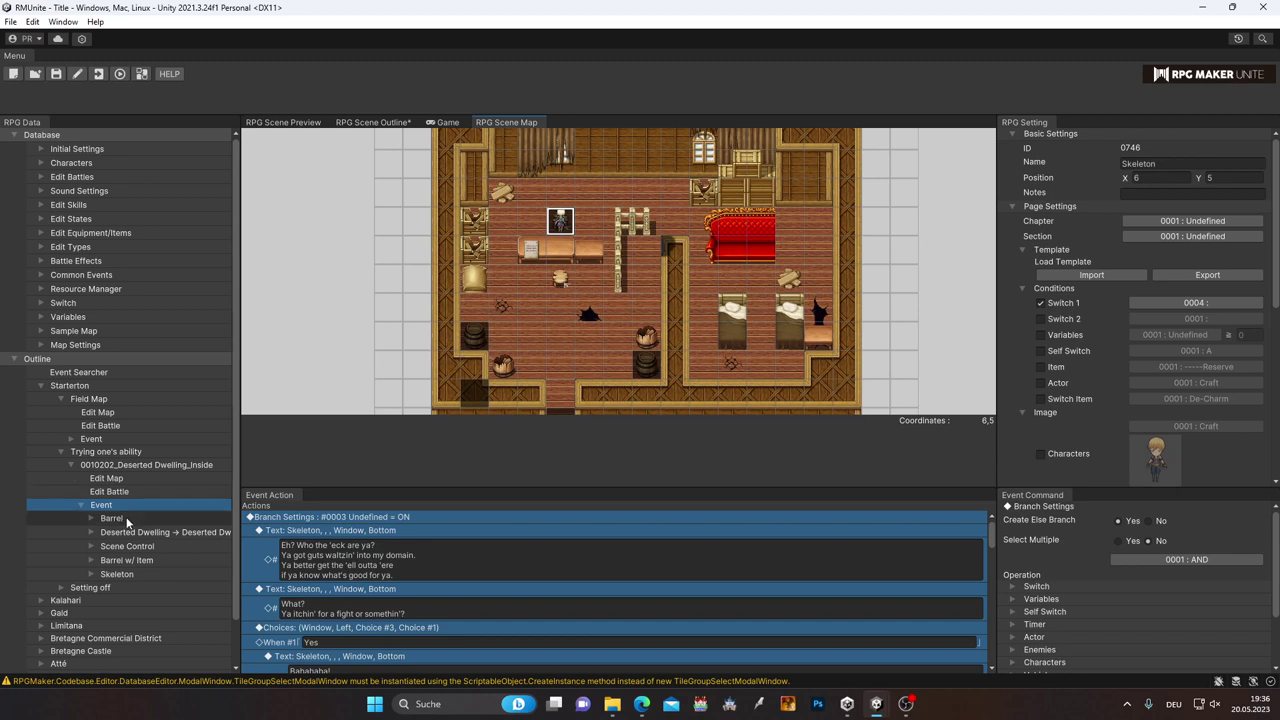
click(478, 340)
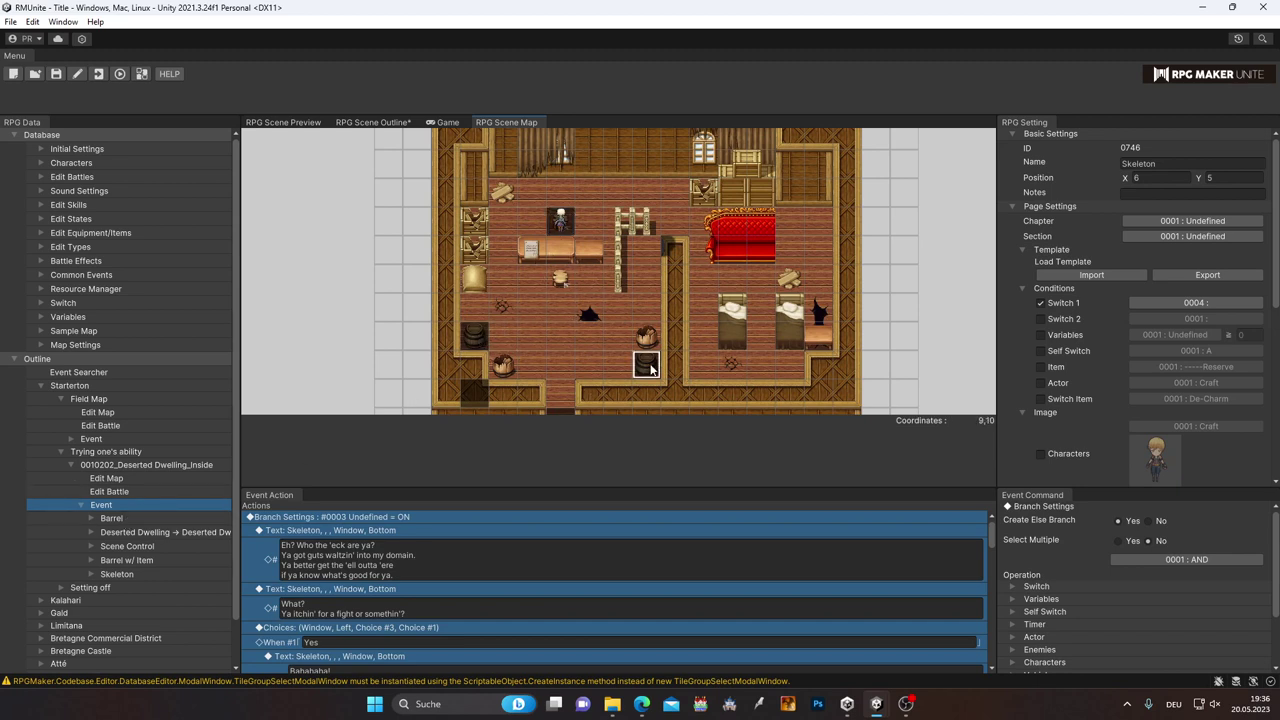
click(474, 396)
click(646, 365)
click(474, 338)
click(476, 396)
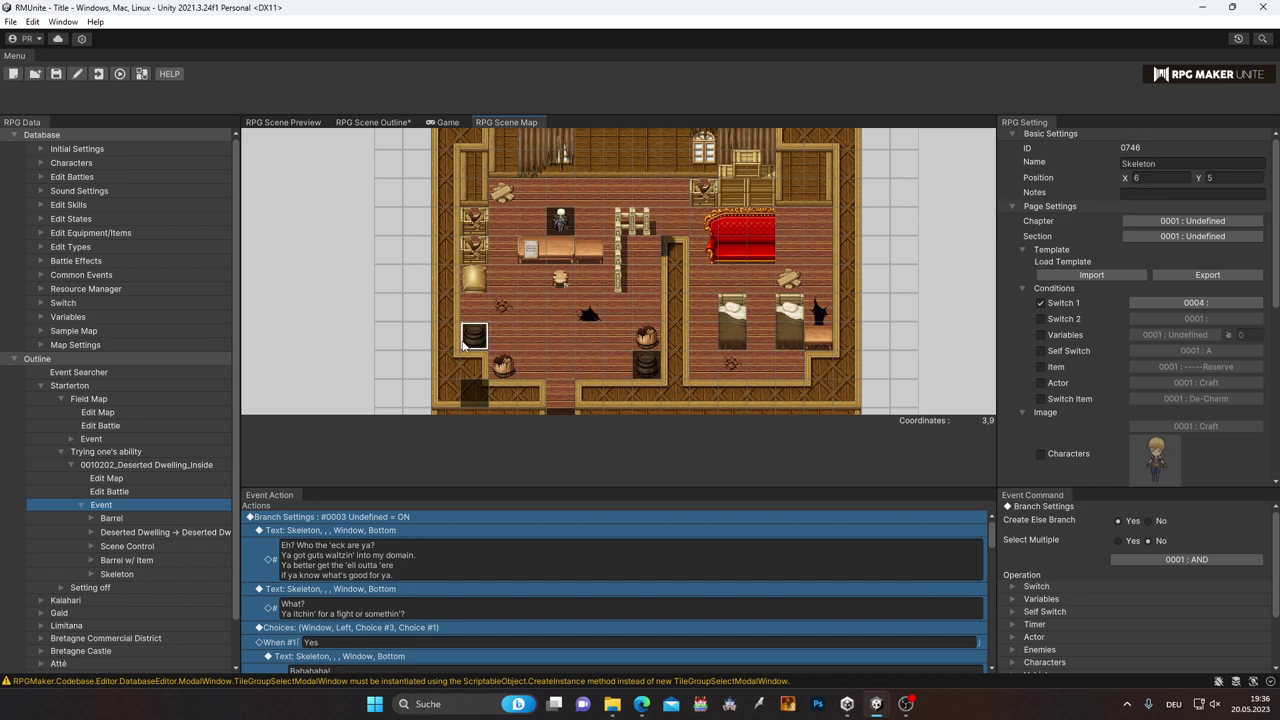
click(588, 338)
click(645, 365)
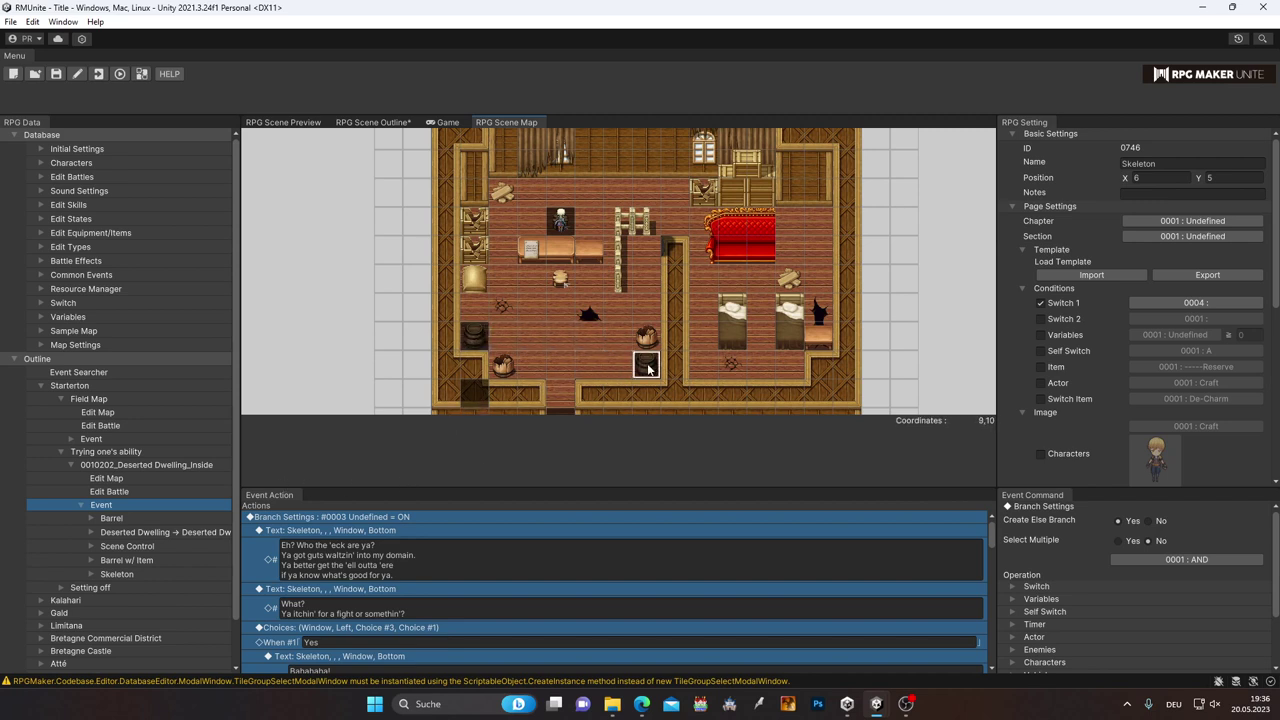
Step: Reselect the Skeleton event and check the barrel, door and floor tiles at 5,9 and 6,9
click(562, 222)
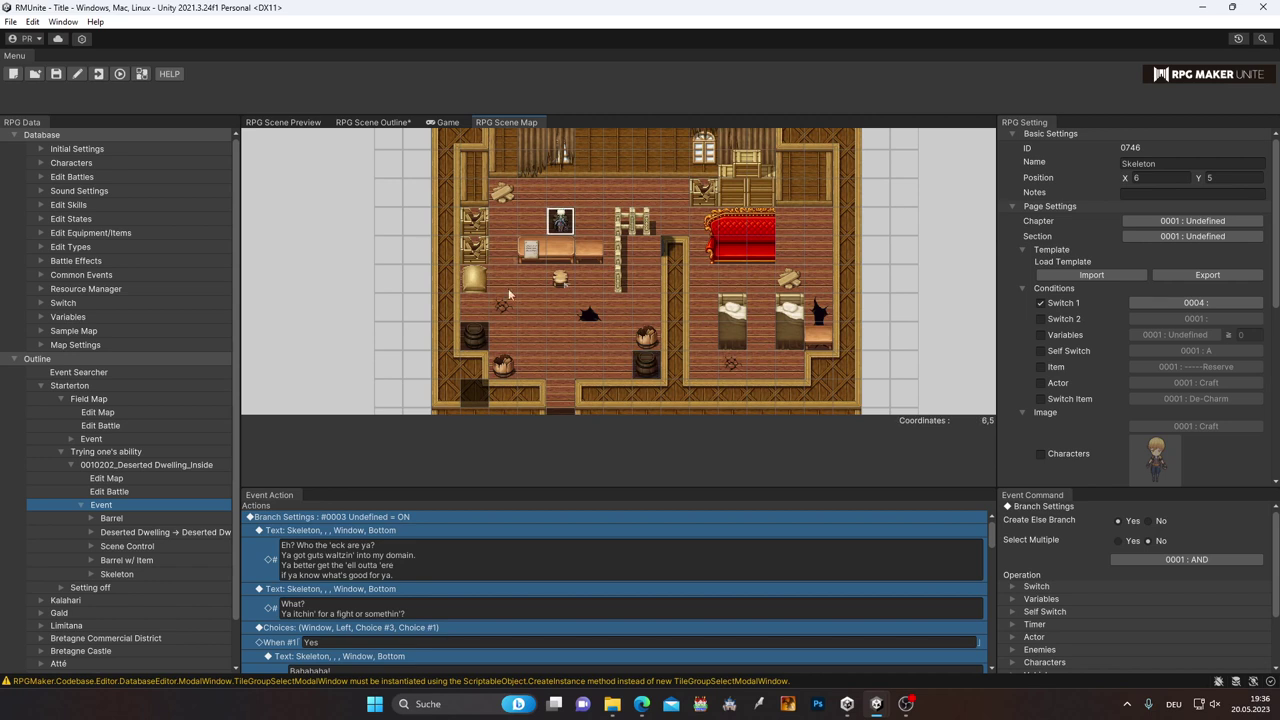
click(640, 370)
click(458, 337)
click(470, 398)
click(650, 365)
click(481, 335)
click(558, 336)
click(533, 335)
click(558, 338)
Step: Create a new event at tile 5,8 and another event at tile 8,4
right_click(529, 312)
click(564, 321)
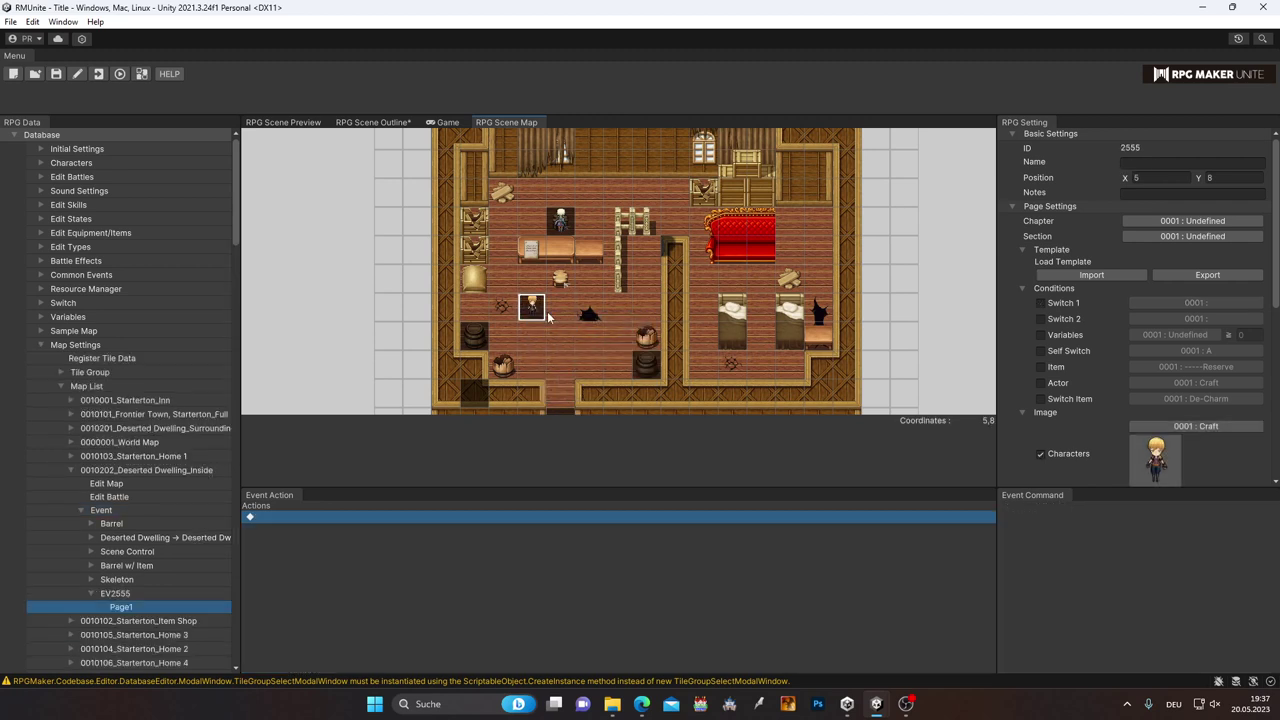
click(103, 515)
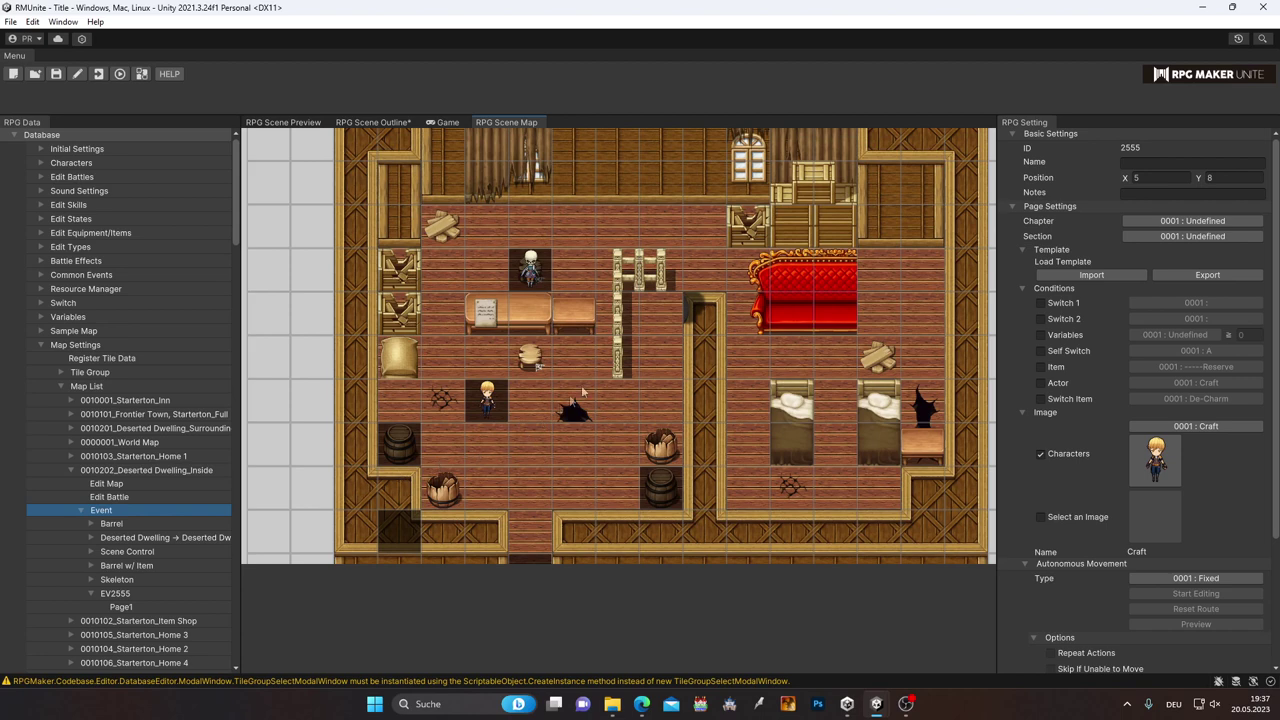
click(610, 225)
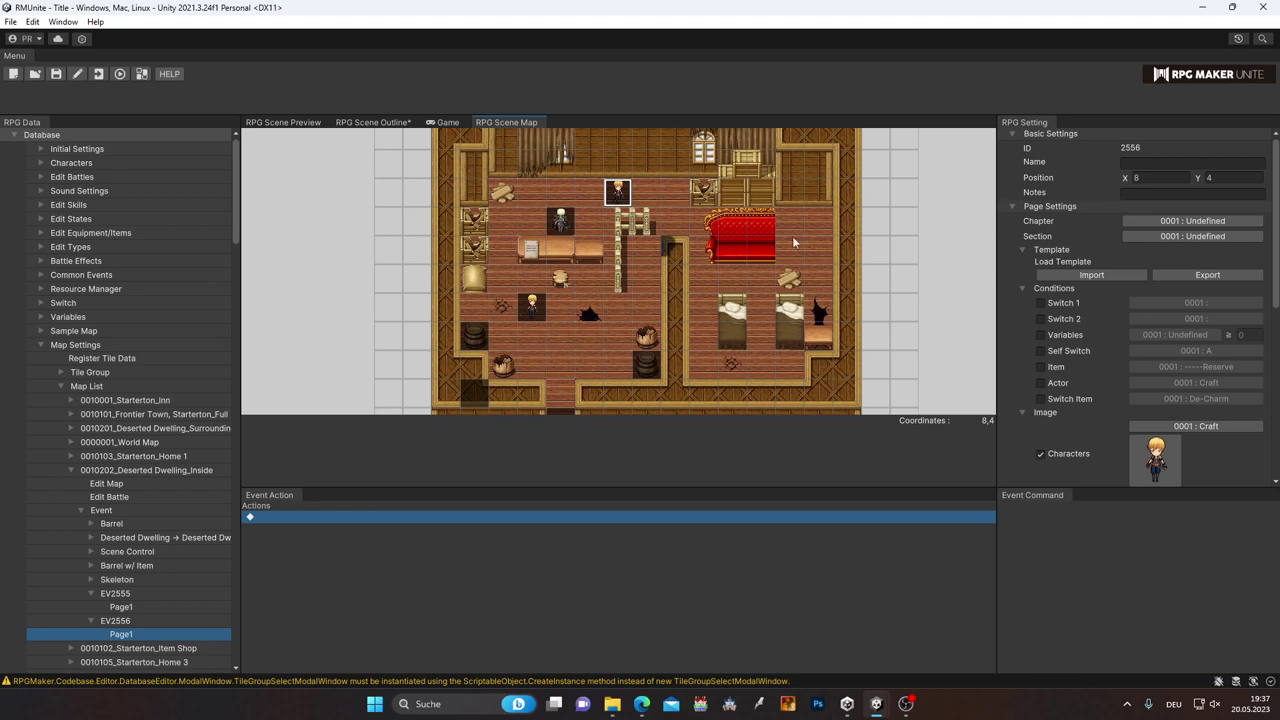
Step: Delete the extra event EV2556, keeping EV2555 at tile 5,8
right_click(616, 192)
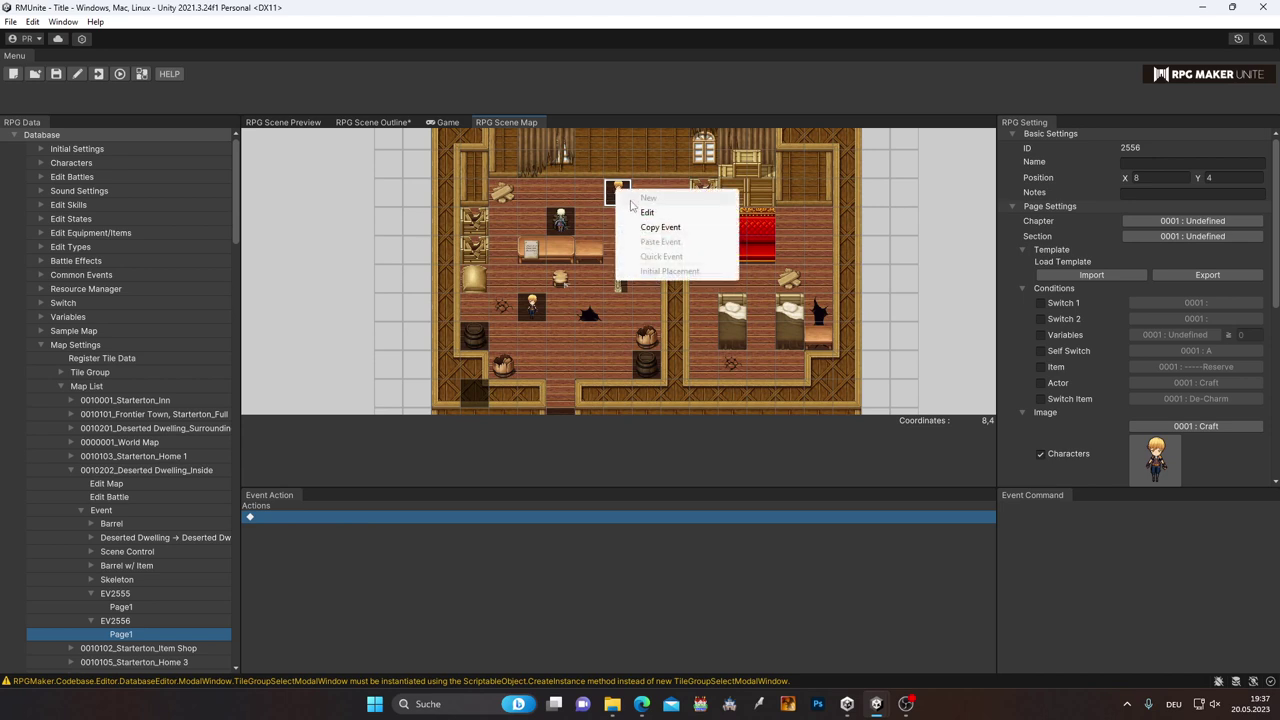
click(618, 193)
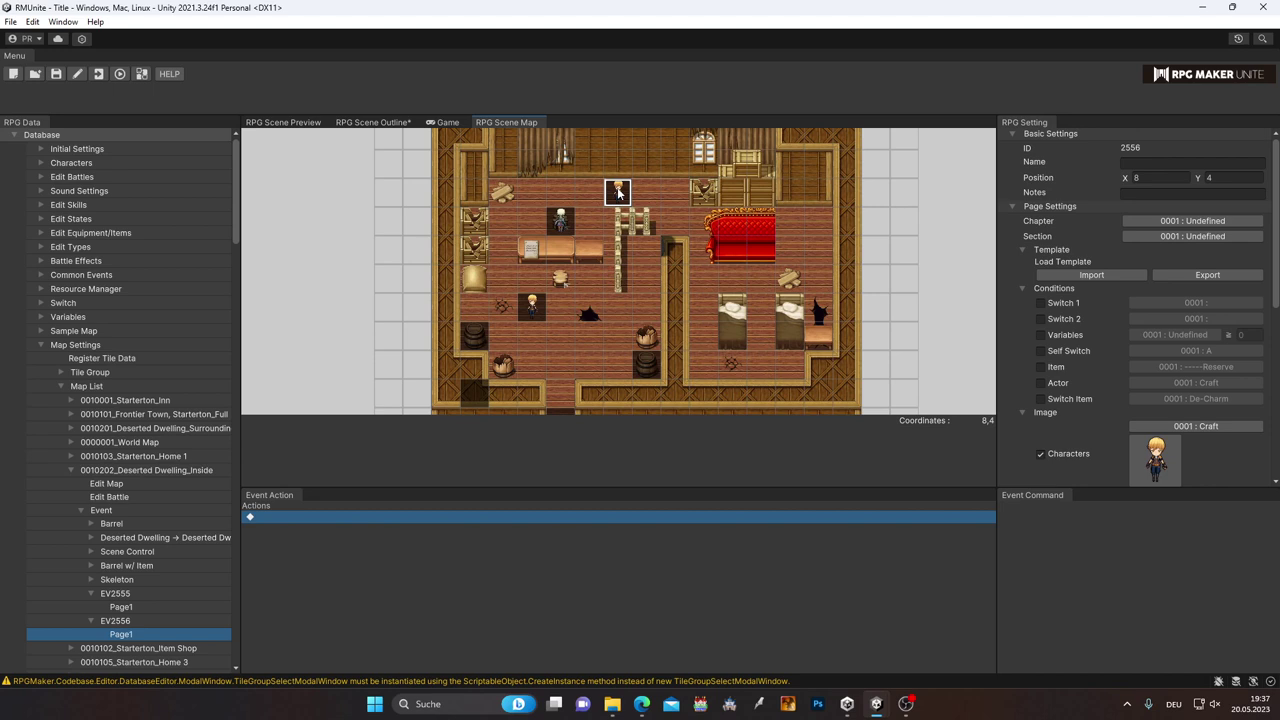
right_click(115, 626)
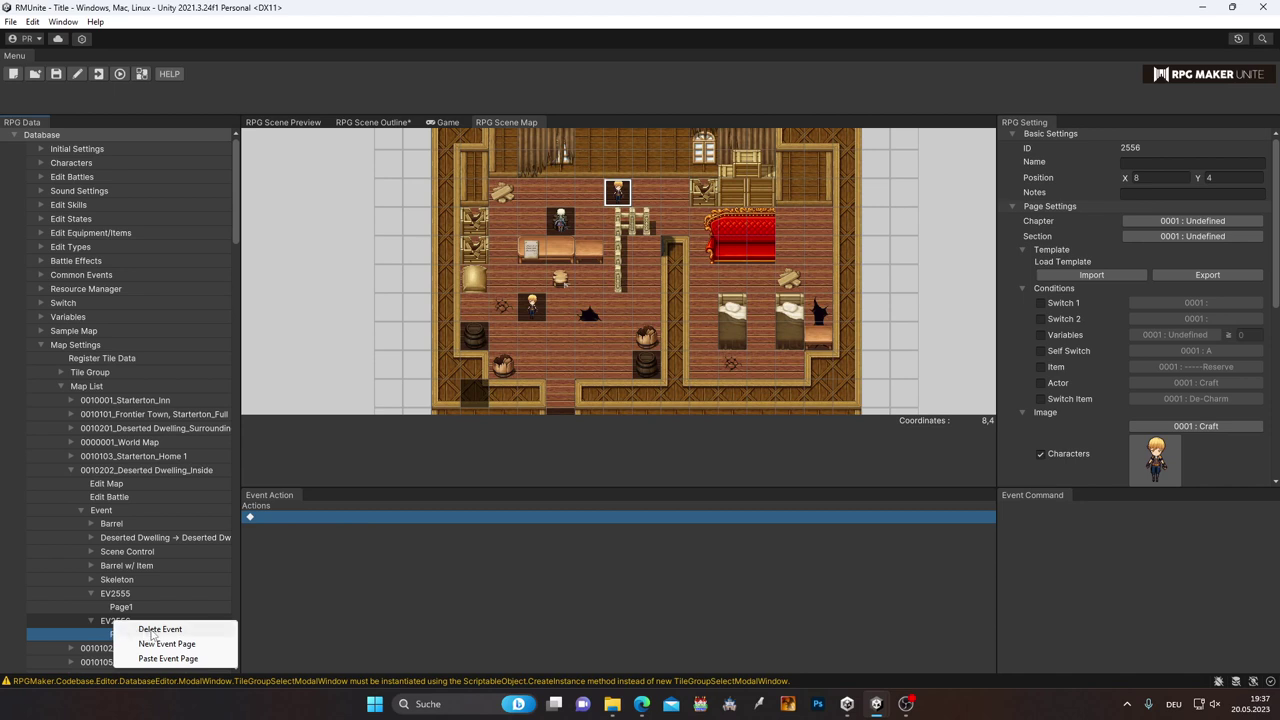
click(150, 629)
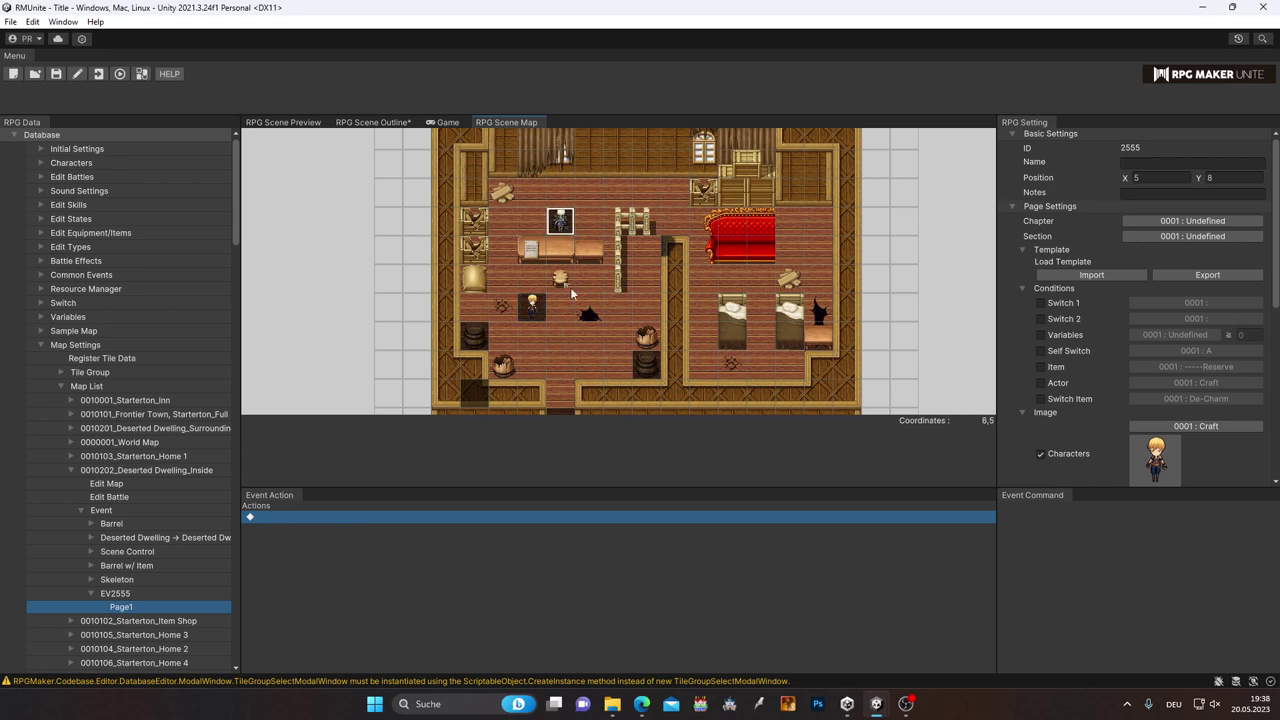
right_click(532, 312)
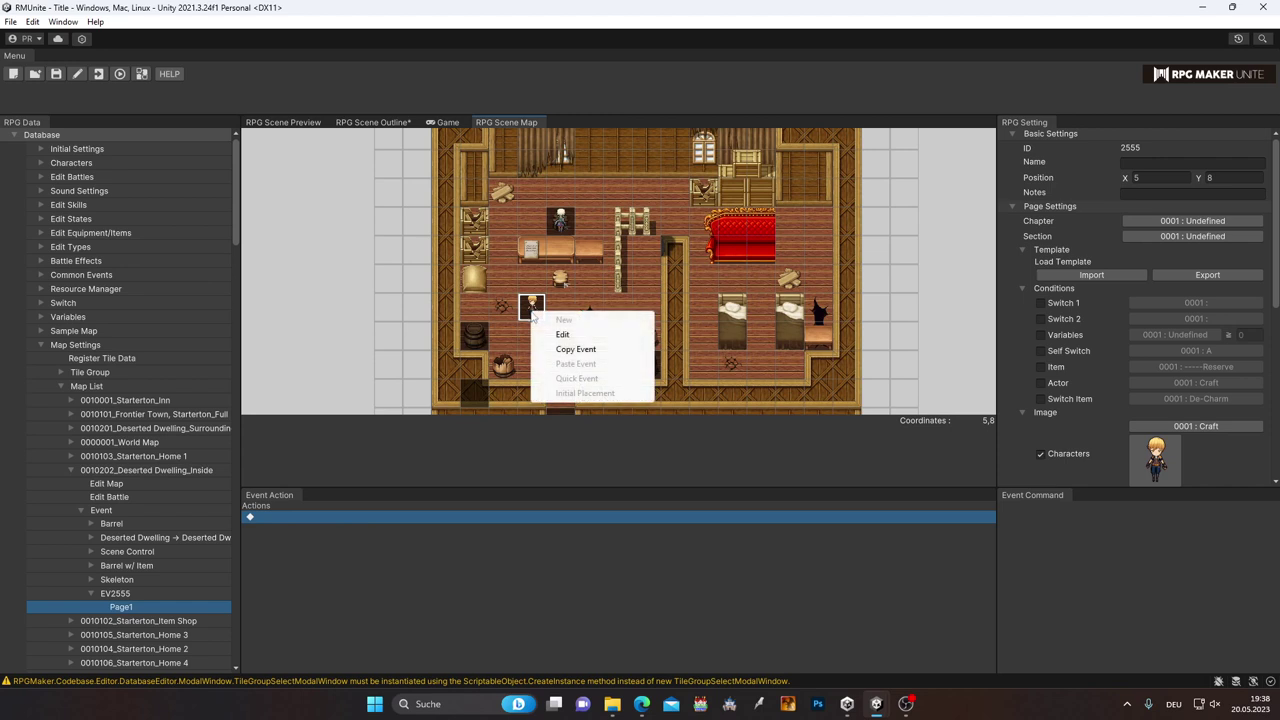
click(576, 337)
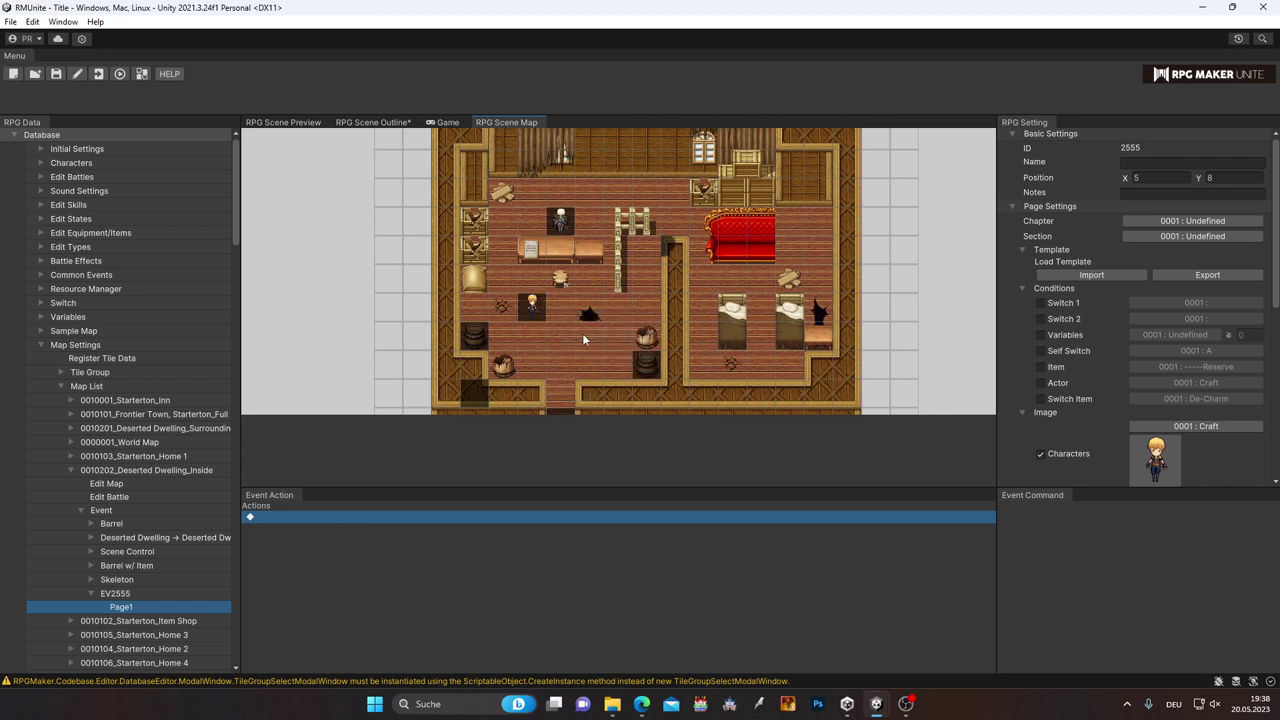
right_click(600, 190)
click(605, 223)
Step: Add three Show Text message actions to EV2555's Page1
right_click(434, 521)
click(482, 526)
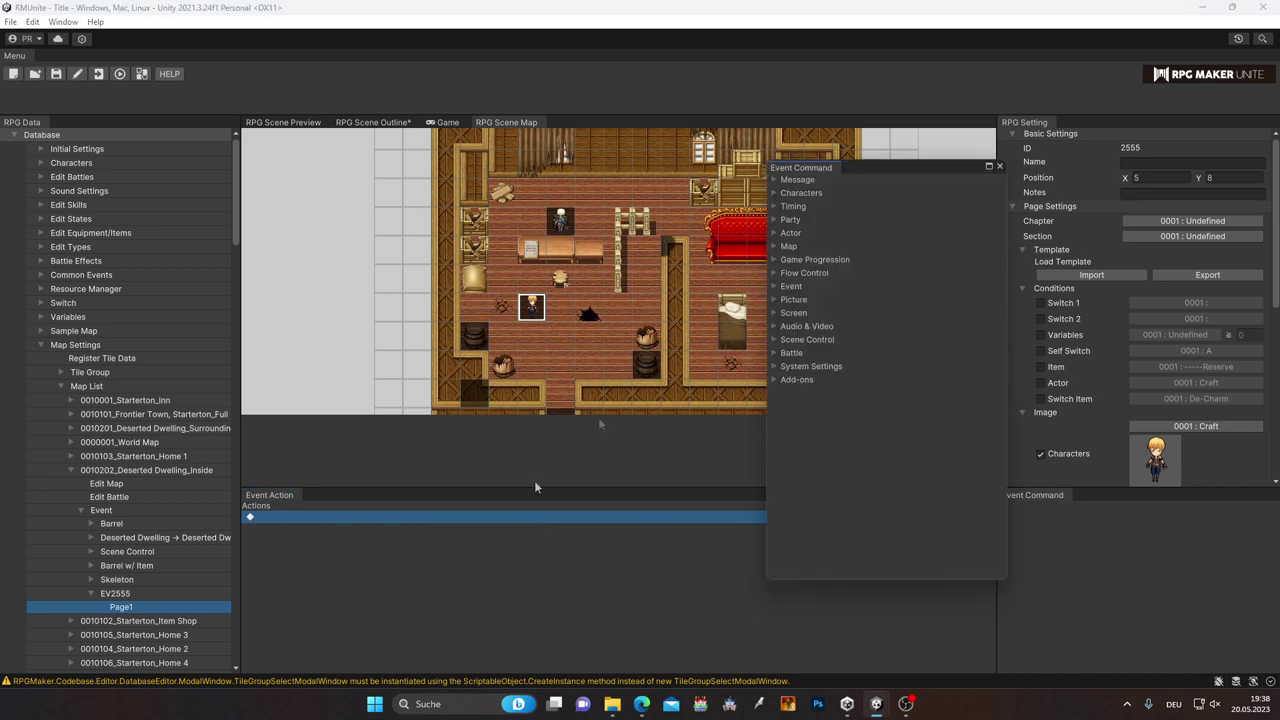
click(790, 196)
click(790, 196)
right_click(355, 576)
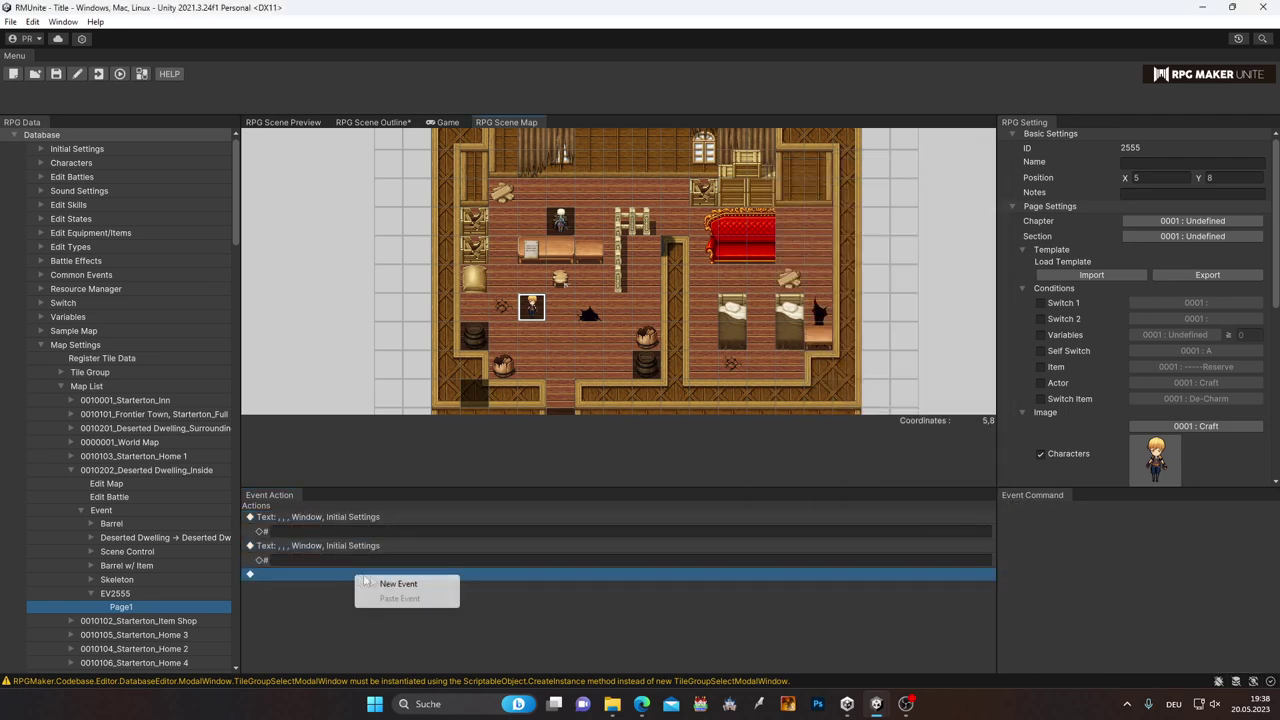
click(398, 583)
click(797, 179)
click(885, 192)
Step: Fill each of the three messages with placeholder text, the second reading 3123
click(321, 531)
text(dasd)
click(321, 560)
text(asdas)
click(335, 588)
text(dasdas)
click(305, 531)
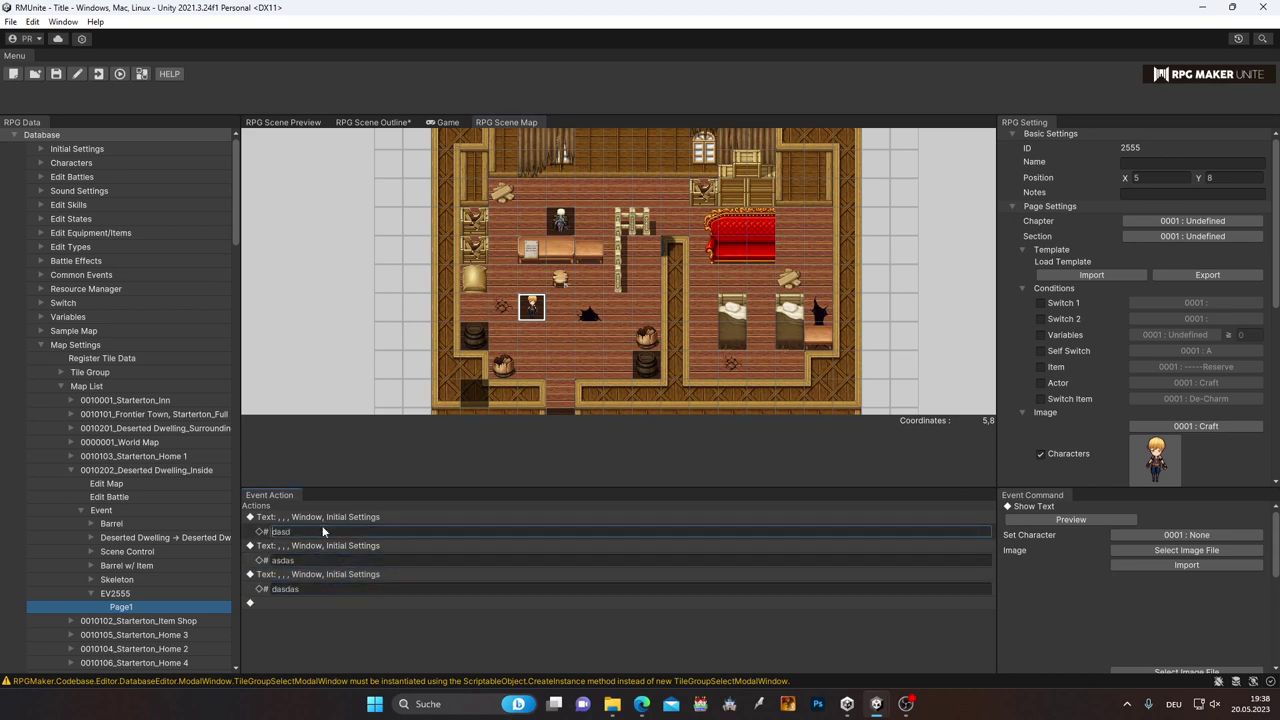
text(2213d)
click(312, 560)
text(3123)
click(312, 588)
text(12)
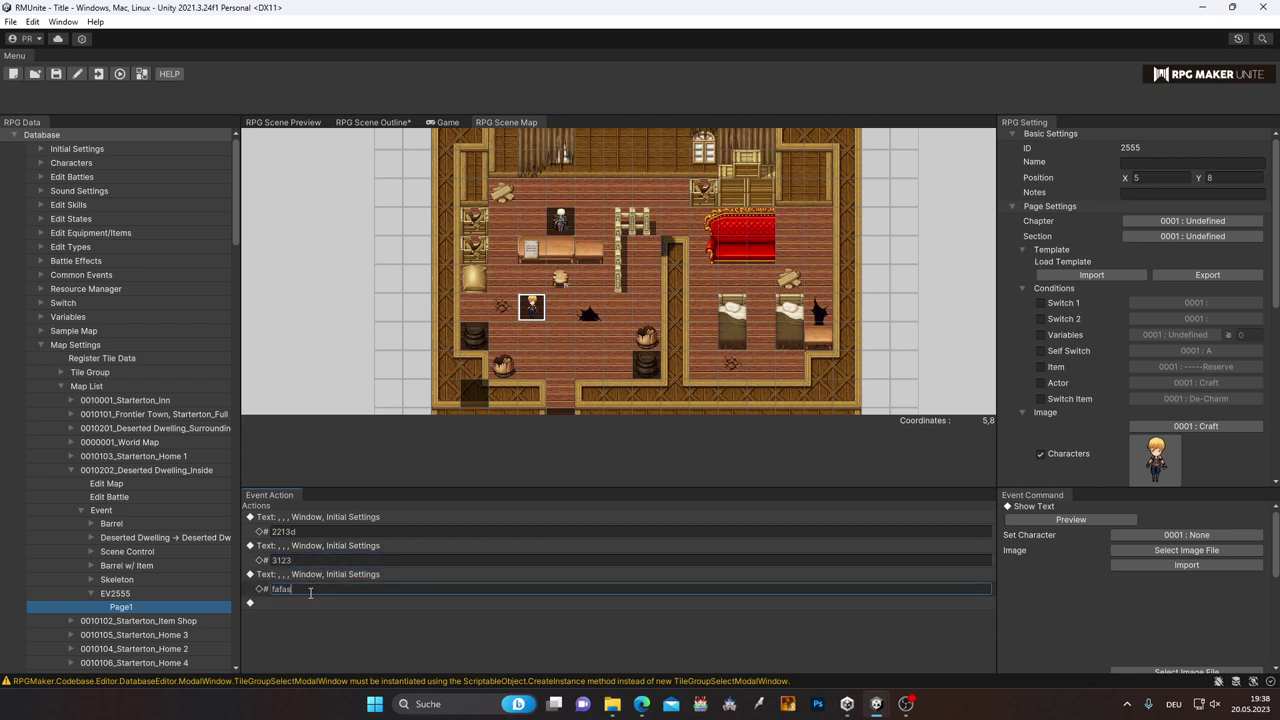
click(324, 630)
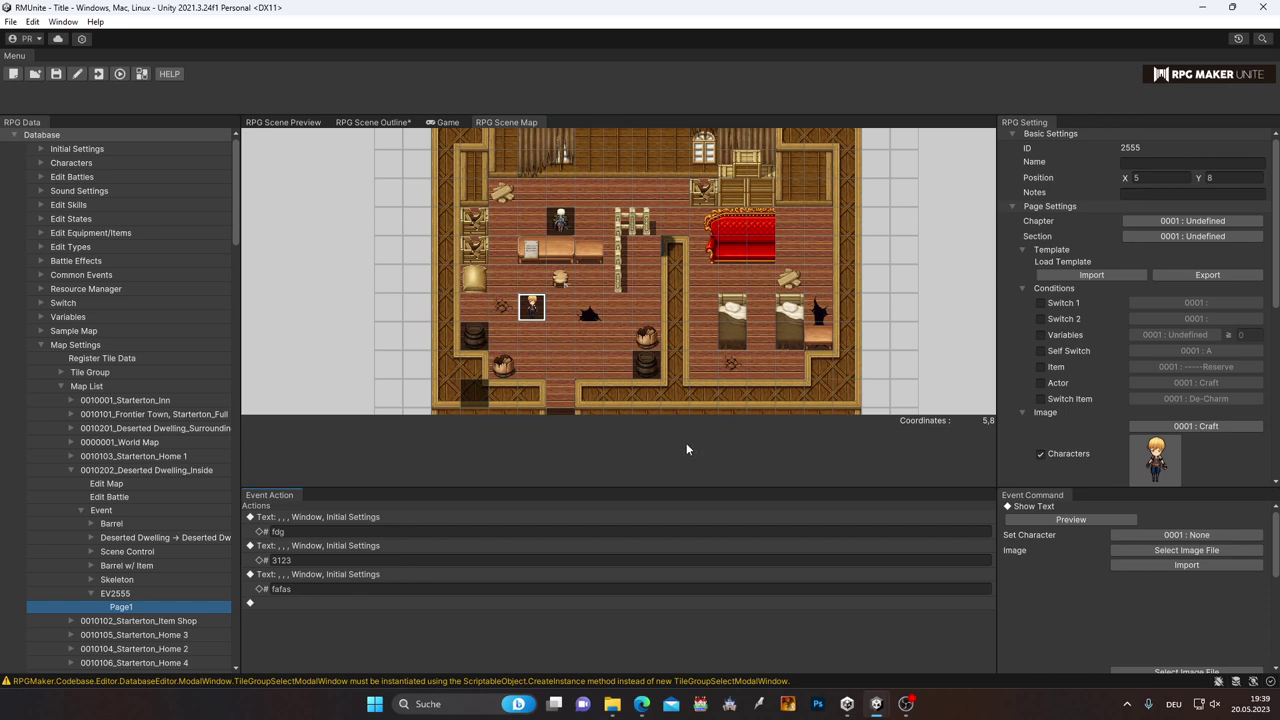
Step: Zoom the map and change the event's image to 0011 : King
scroll(578, 322, up, 3)
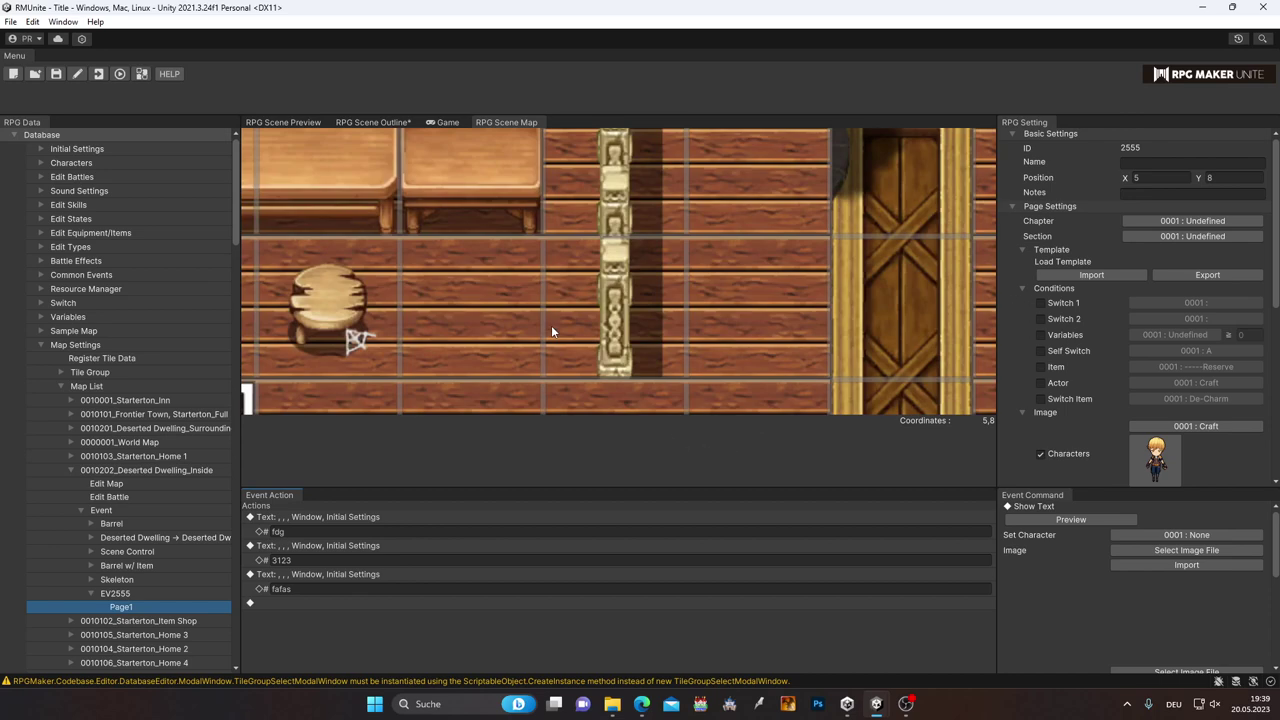
scroll(551, 325, down, 2)
scroll(438, 353, up, 1)
middle_drag(397, 358, 403, 314)
scroll(1163, 371, down, 3)
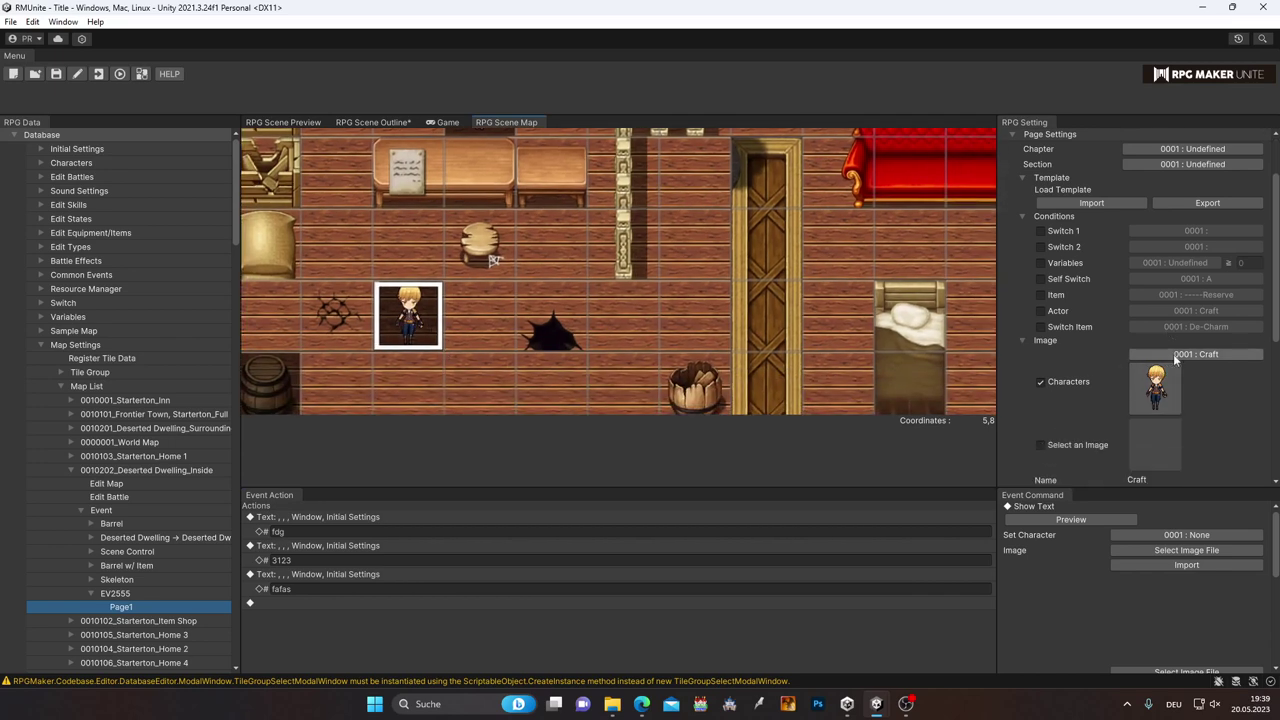
click(1150, 355)
click(1151, 358)
click(1151, 355)
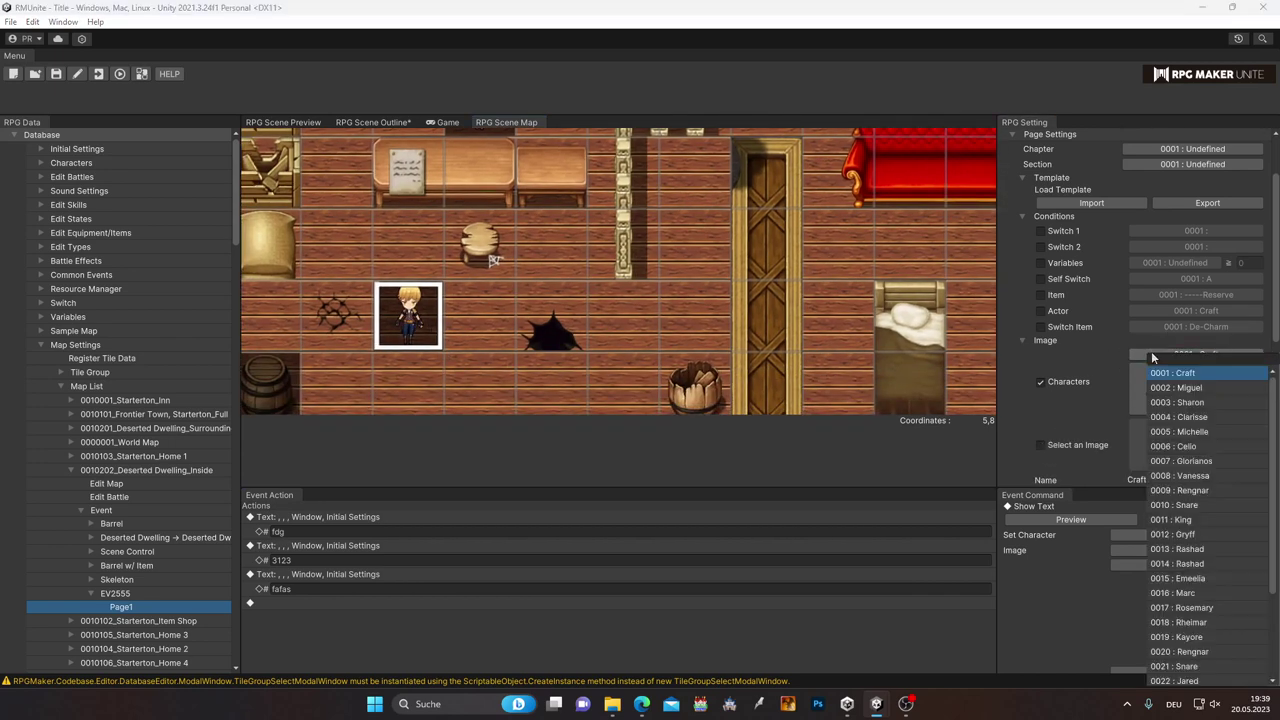
scroll(1215, 590, down, 3)
scroll(1214, 620, up, 3)
text(King)
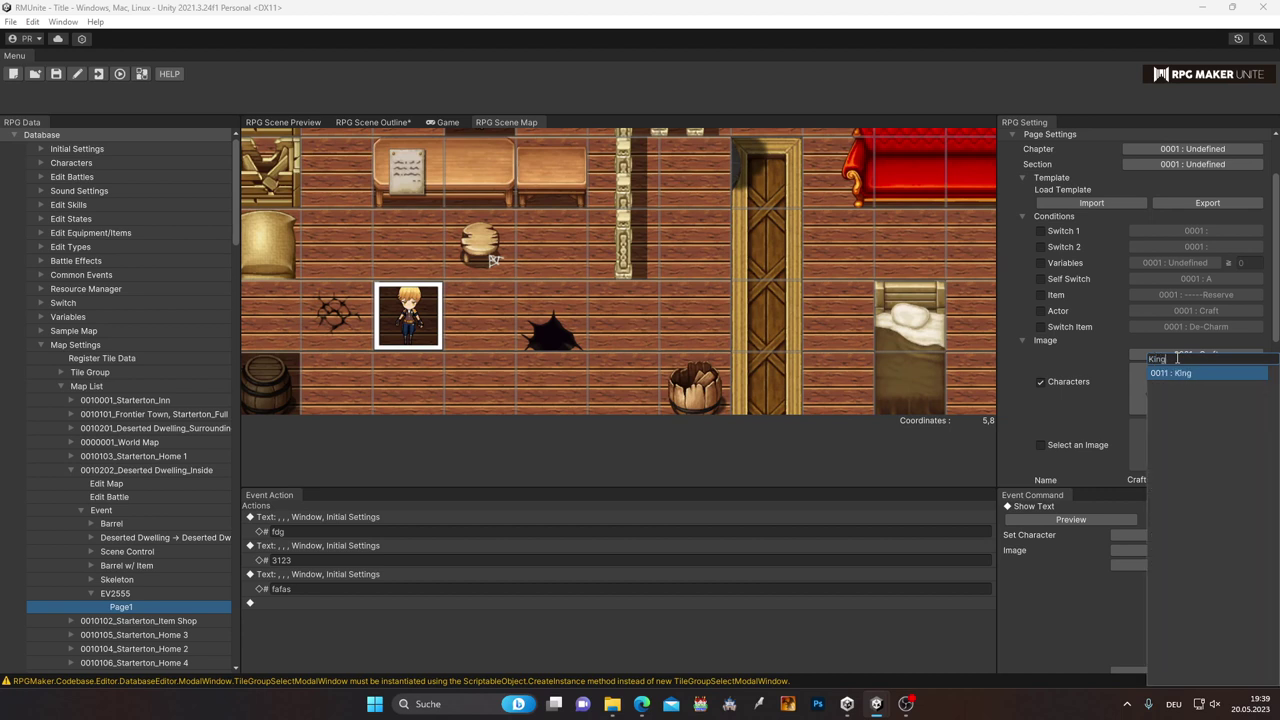
click(1198, 371)
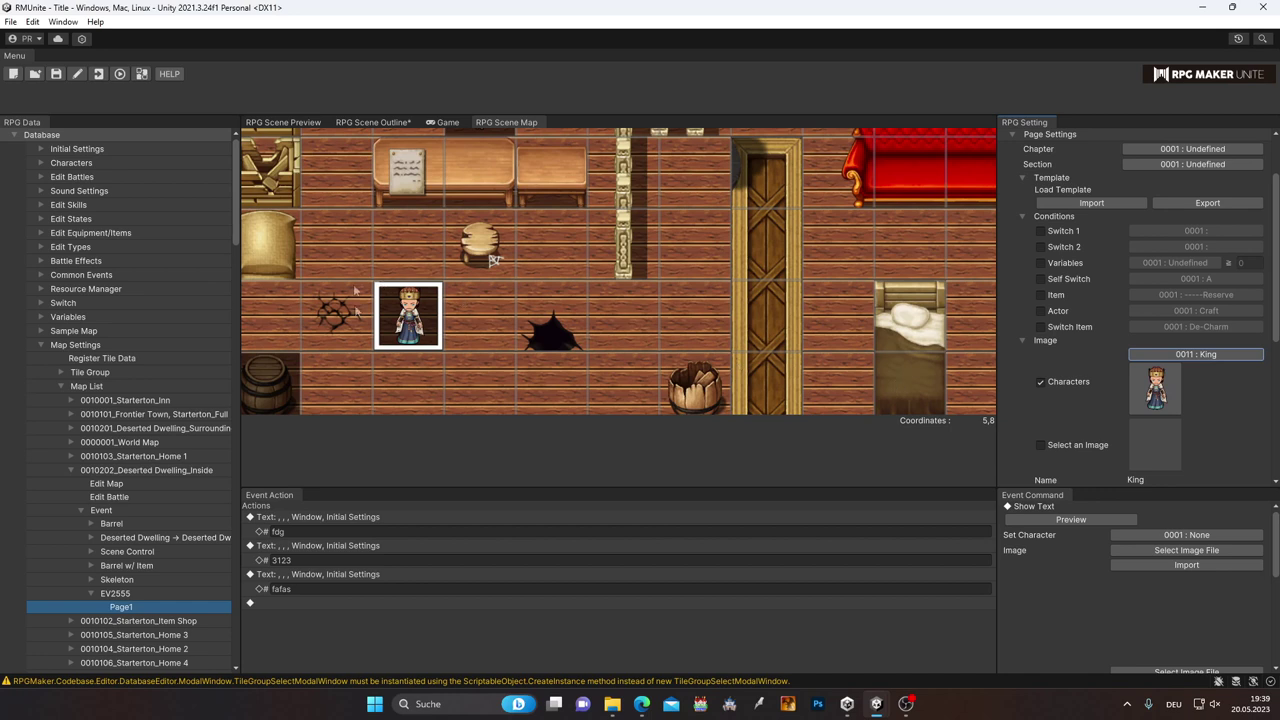
Step: Select the first Show Text action and bring up its speaker character list
click(1089, 386)
click(674, 522)
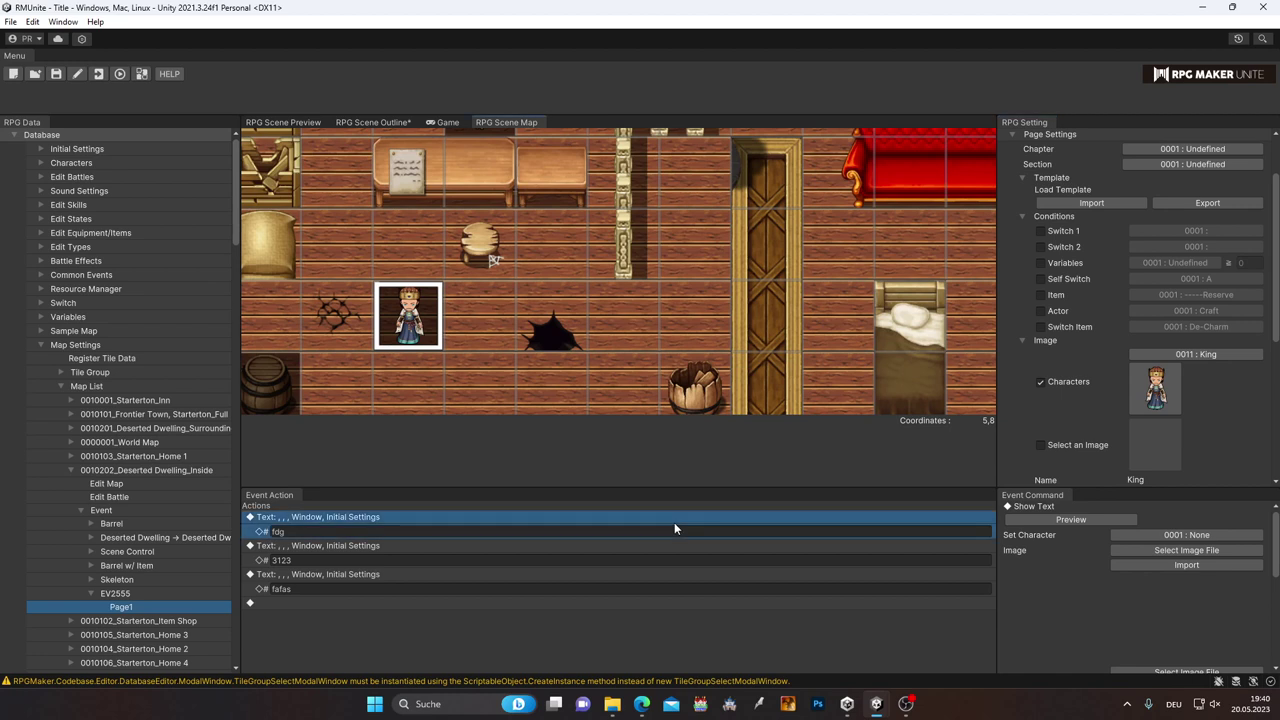
click(1174, 539)
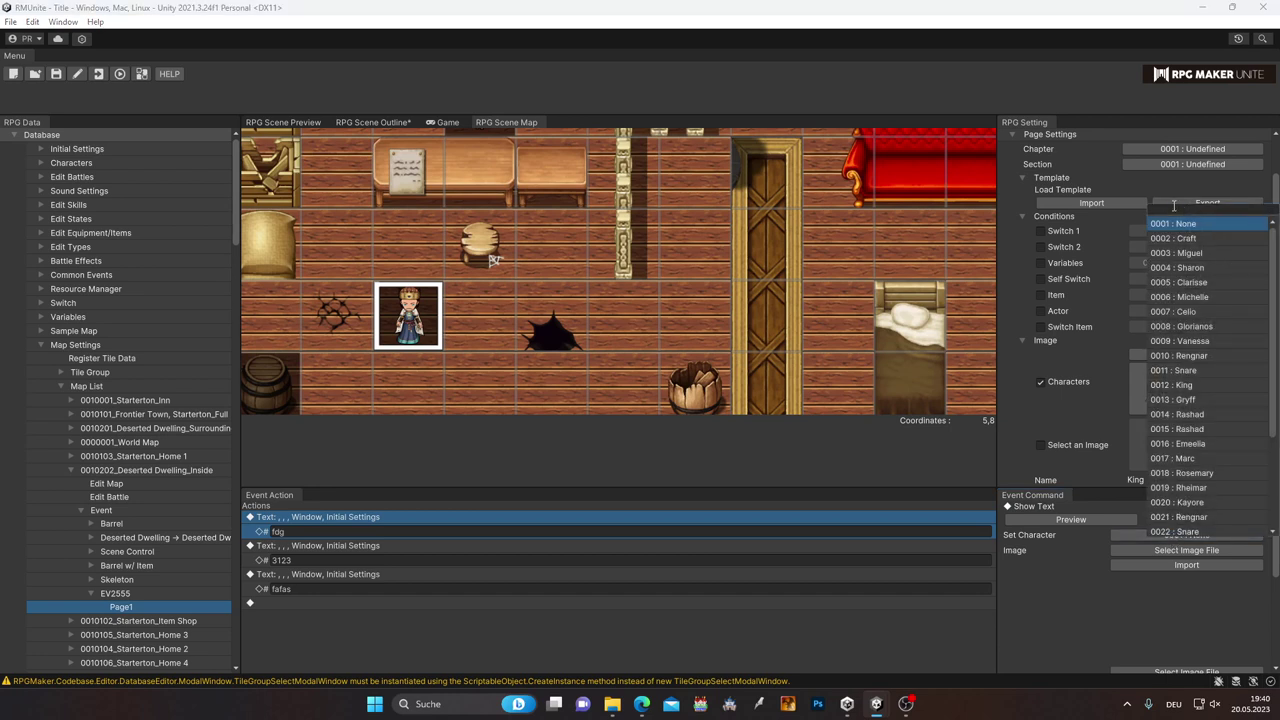
Step: Make King the speaker of the first message and preview it
text(Ku)
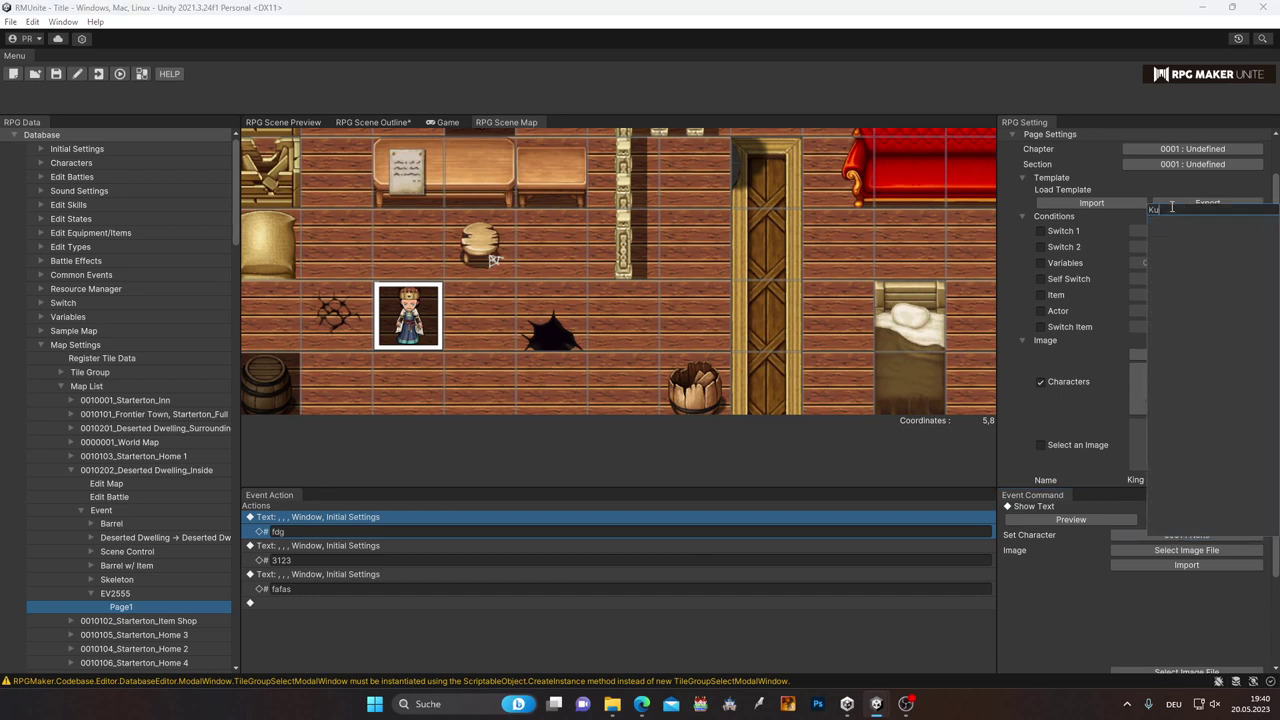
key(BackSpace)
click(1171, 225)
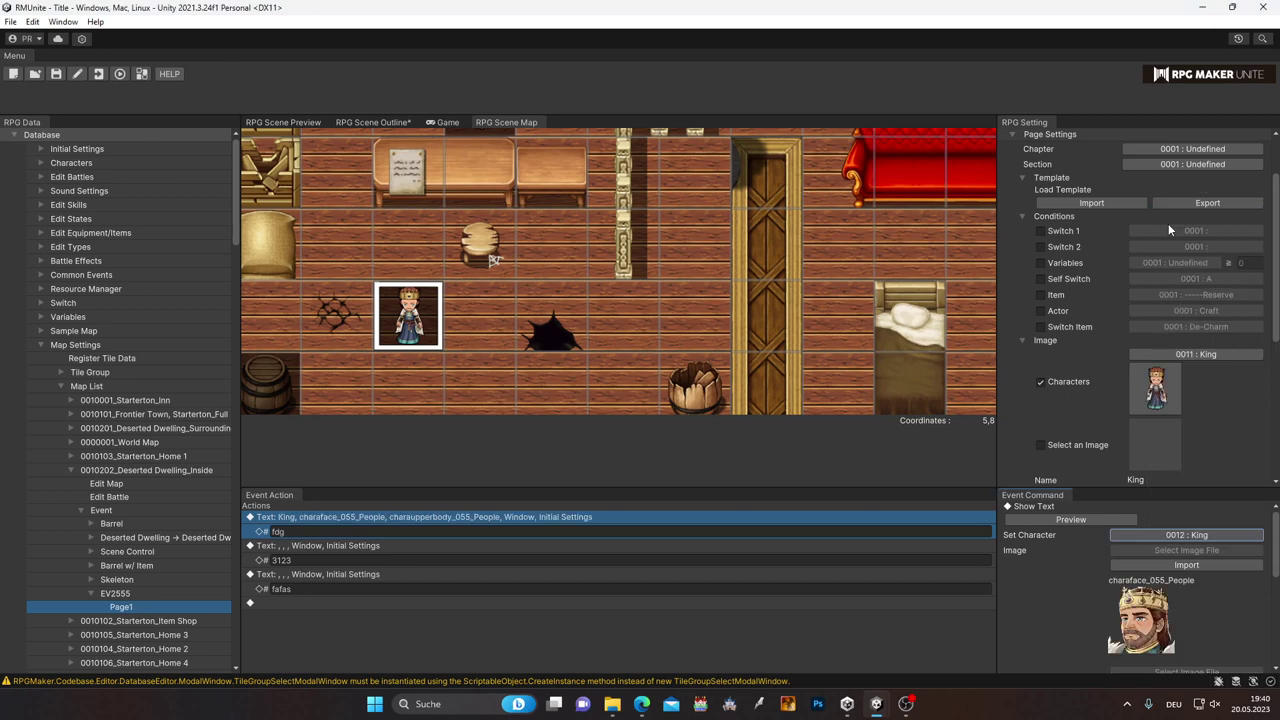
scroll(1168, 618, down, 2)
scroll(1168, 618, down, 1)
scroll(1120, 585, up, 2)
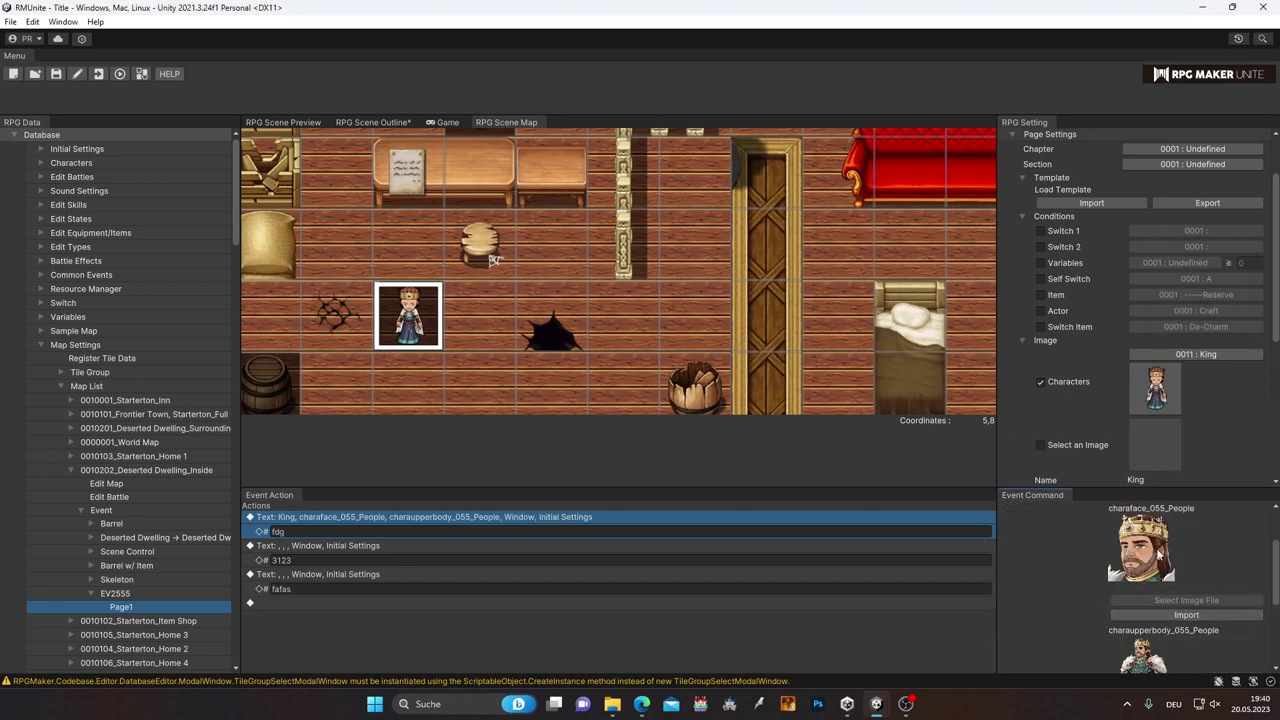
scroll(1079, 553, up, 2)
click(1065, 519)
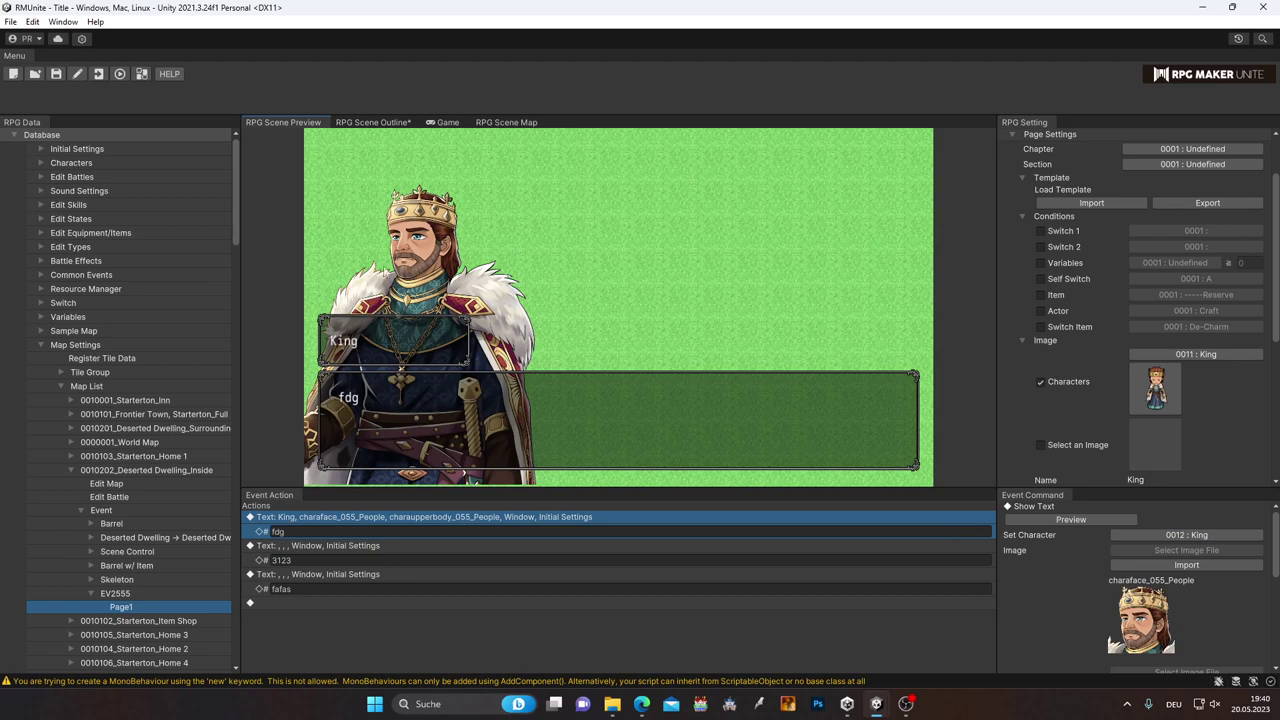
scroll(1105, 616, down, 1)
scroll(1105, 616, up, 1)
Step: Set Show Face to Yes so King's face portrait appears
scroll(1073, 564, down, 2)
scroll(1074, 564, down, 2)
scroll(1074, 564, down, 1)
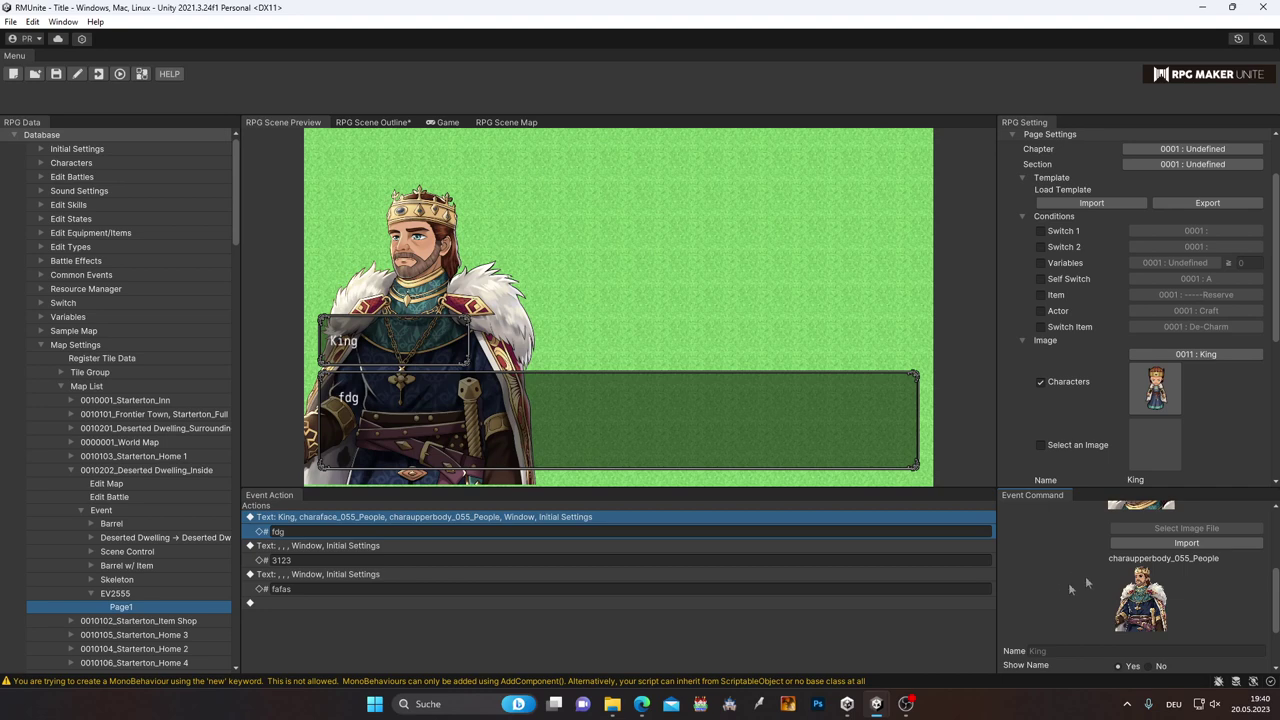
scroll(1062, 578, down, 2)
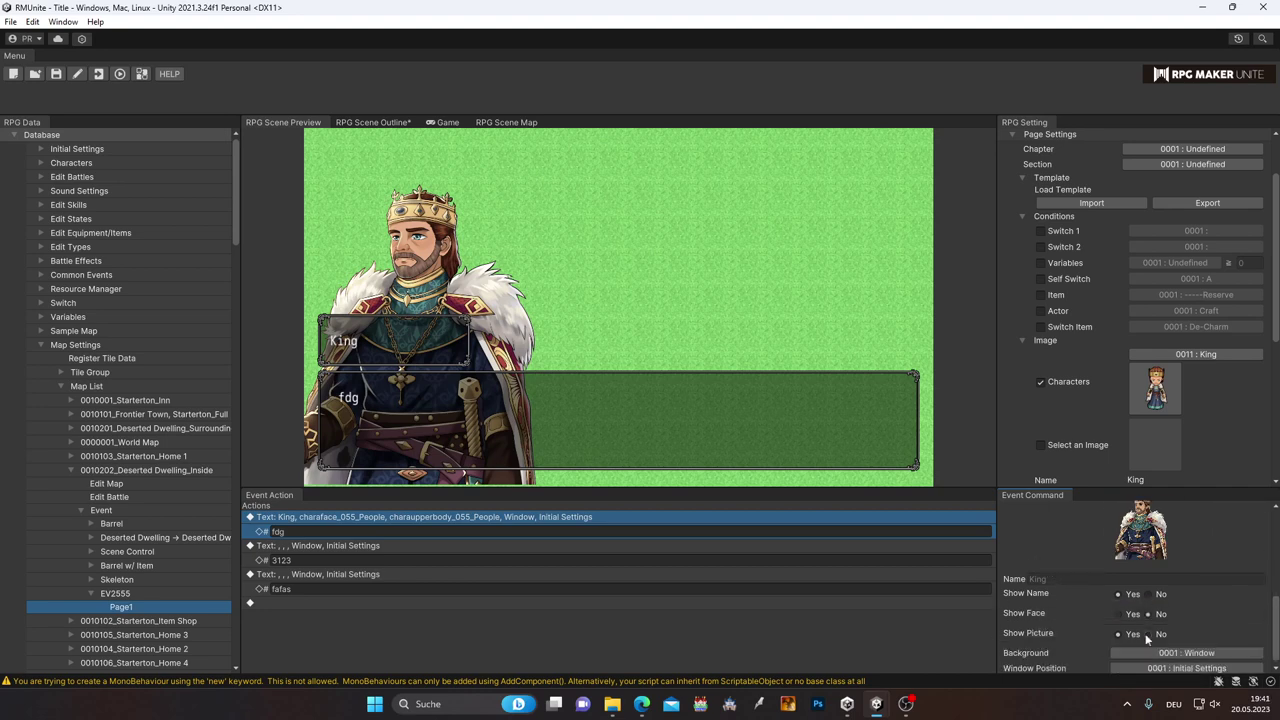
click(1118, 613)
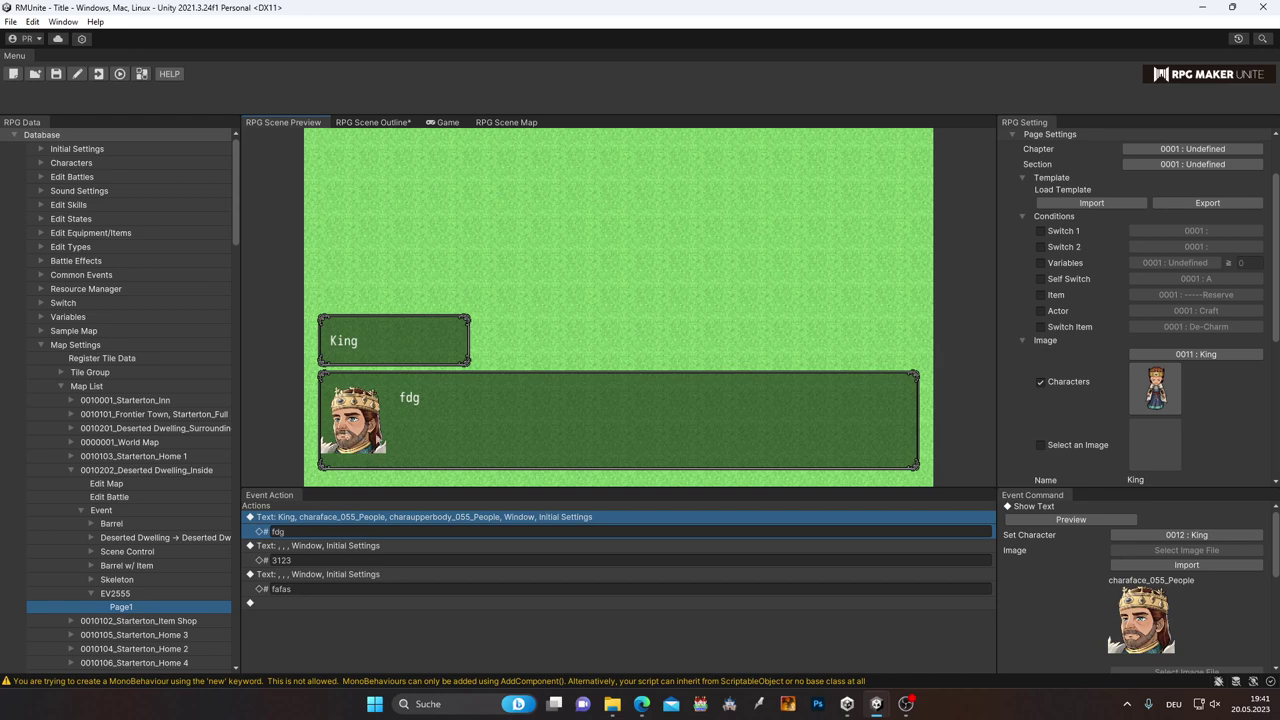
scroll(1078, 595, down, 5)
scroll(1117, 645, down, 1)
right_click(320, 603)
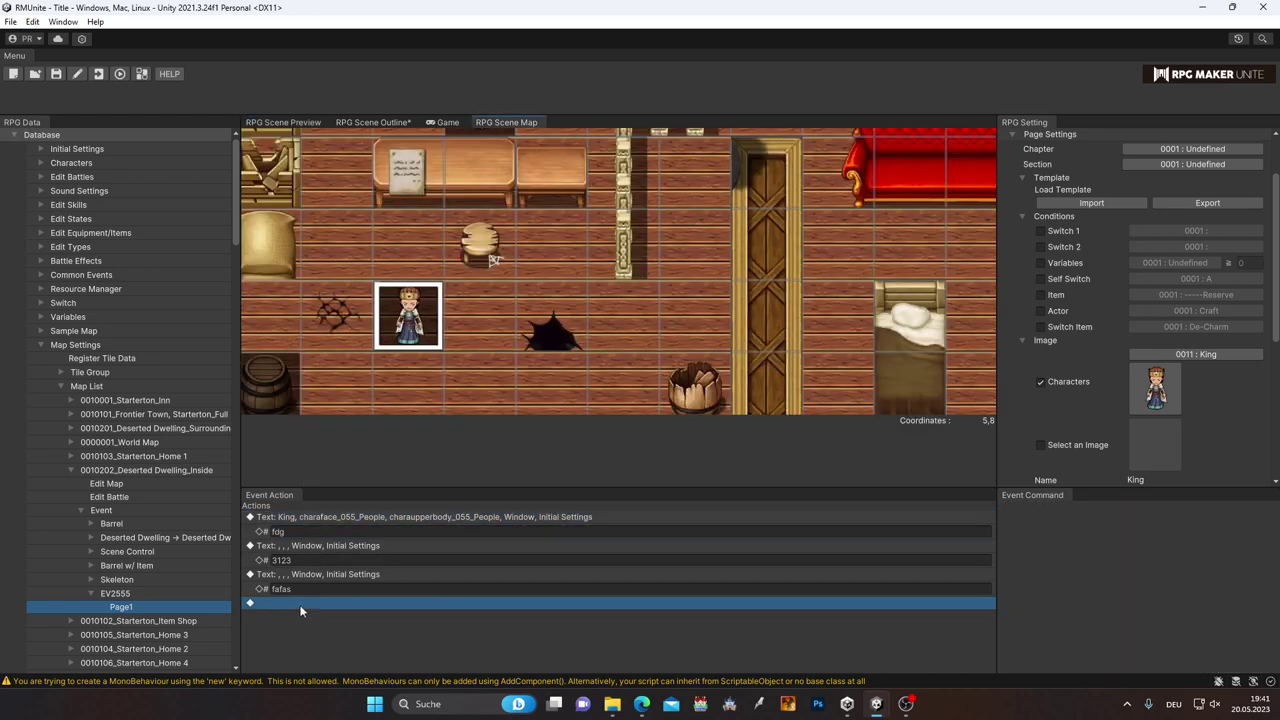
Step: Add a Set Movement Route command for the Player to the King event
click(340, 612)
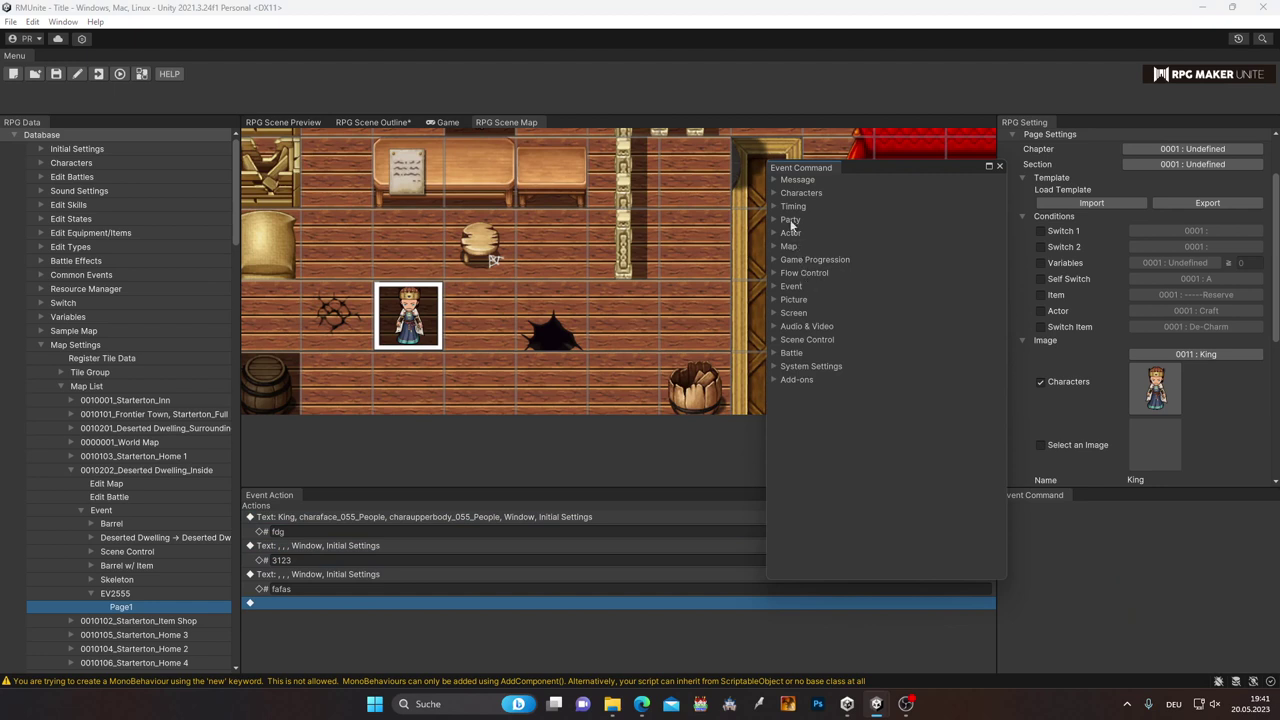
click(772, 192)
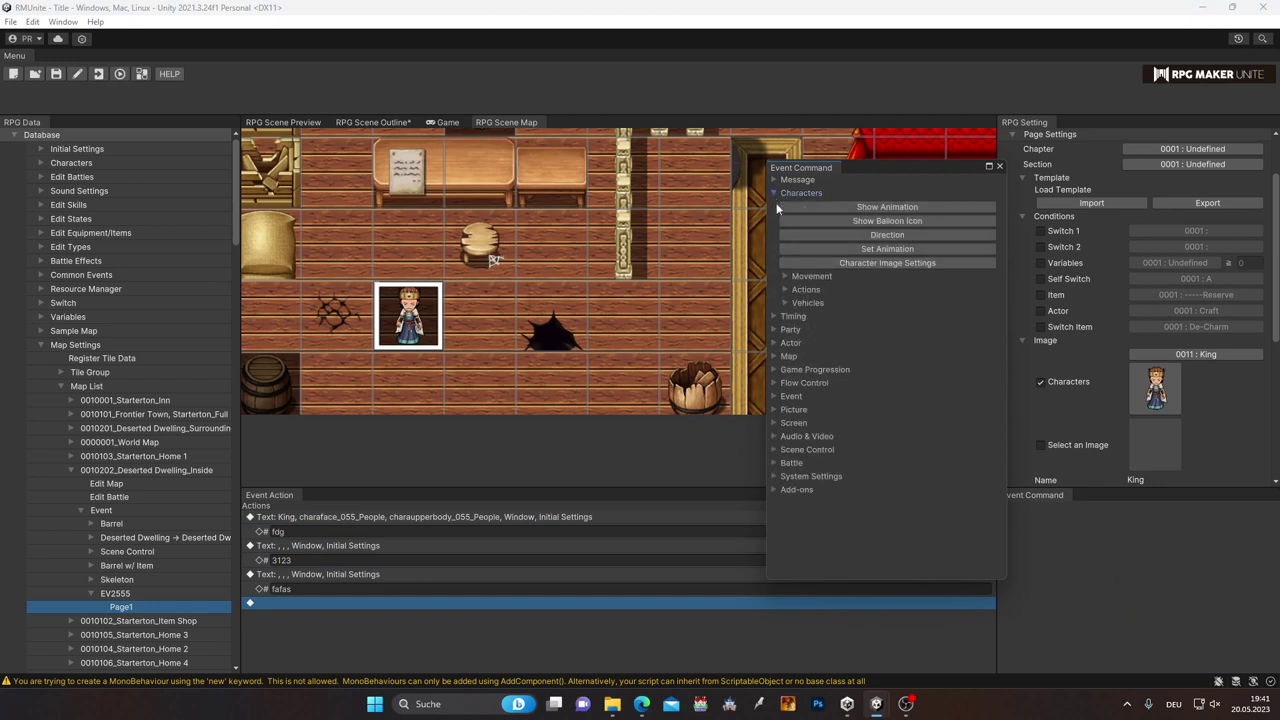
click(786, 276)
click(873, 304)
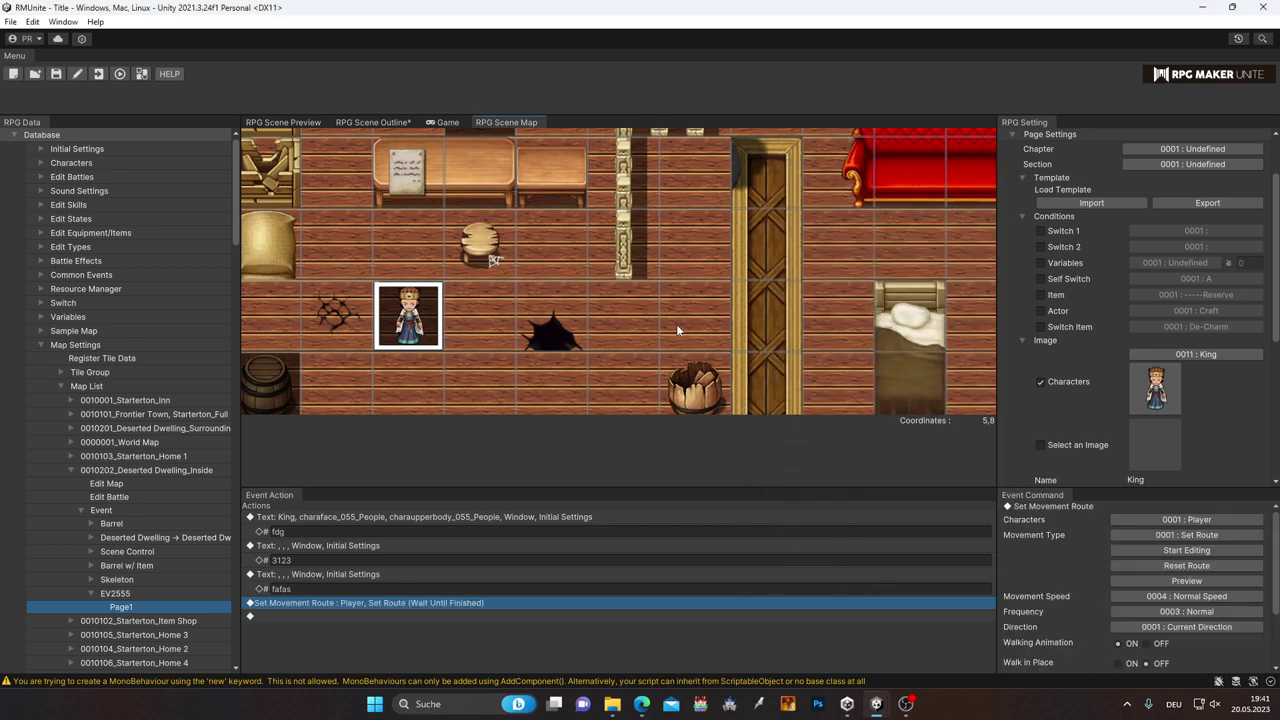
scroll(676, 324, down, 3)
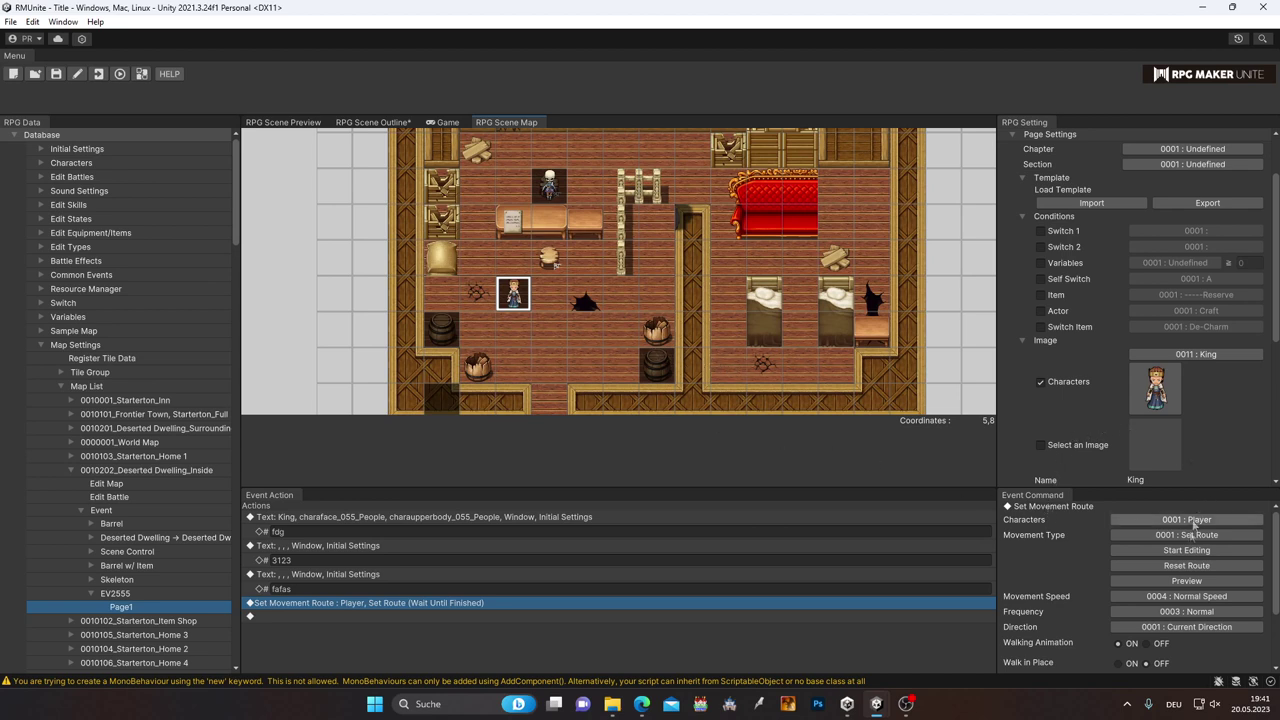
Step: Plot a six-tile movement route for the player on the map
click(1181, 552)
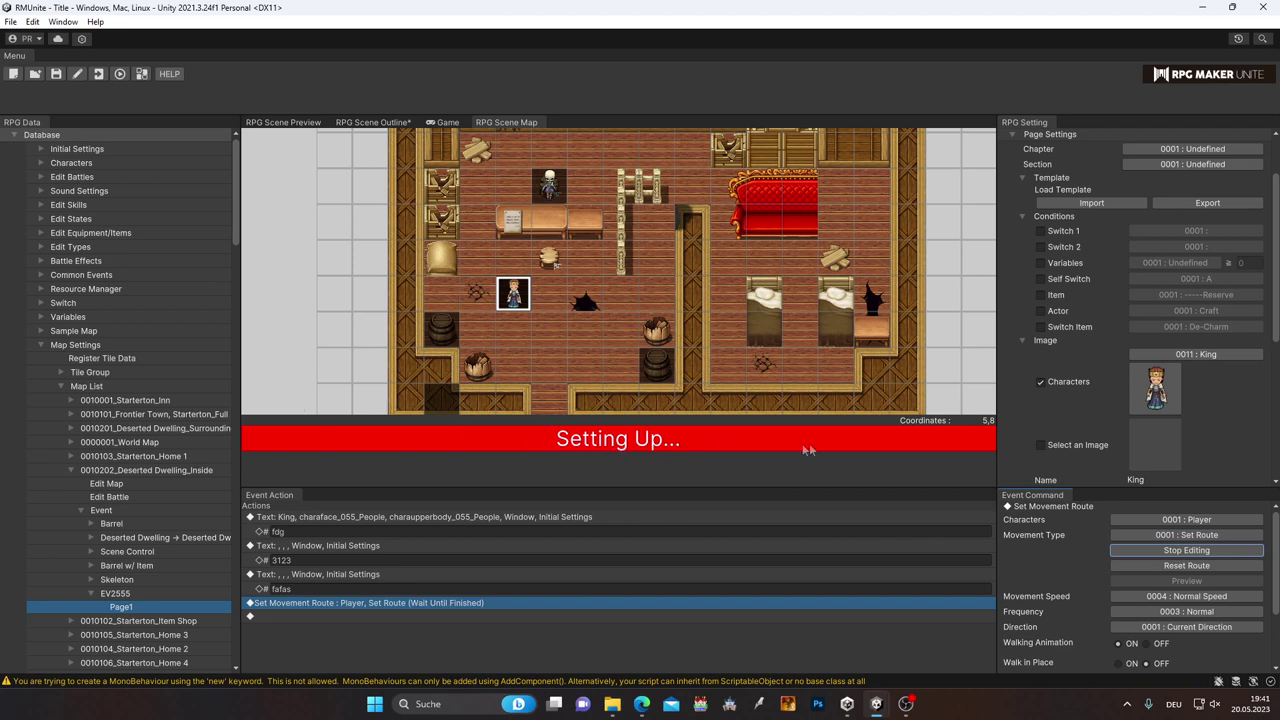
click(556, 298)
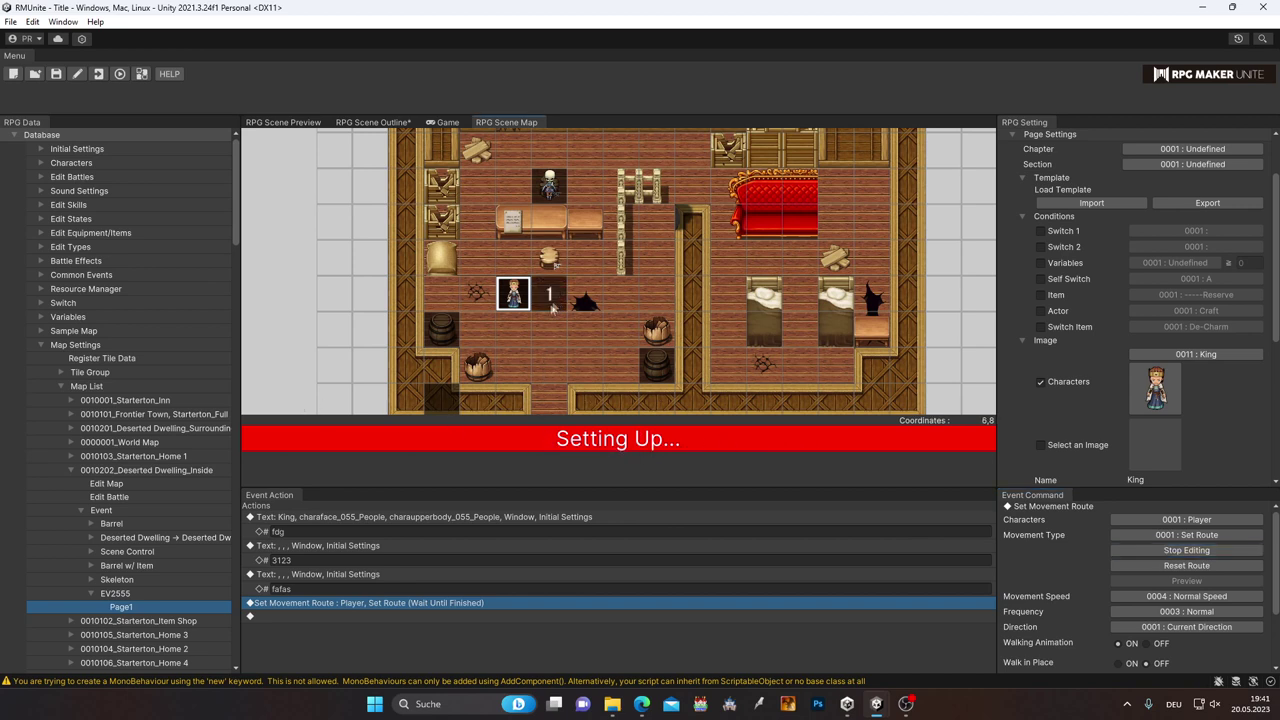
click(548, 368)
click(613, 372)
click(620, 296)
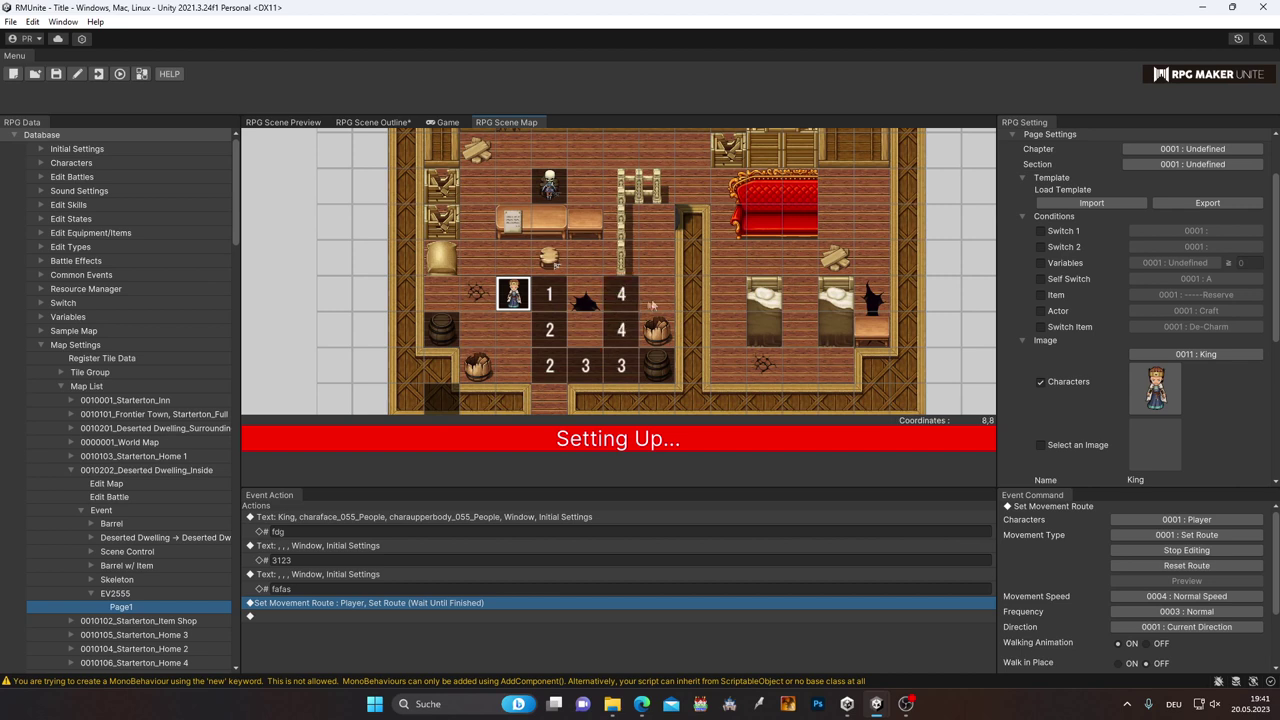
click(657, 294)
click(655, 224)
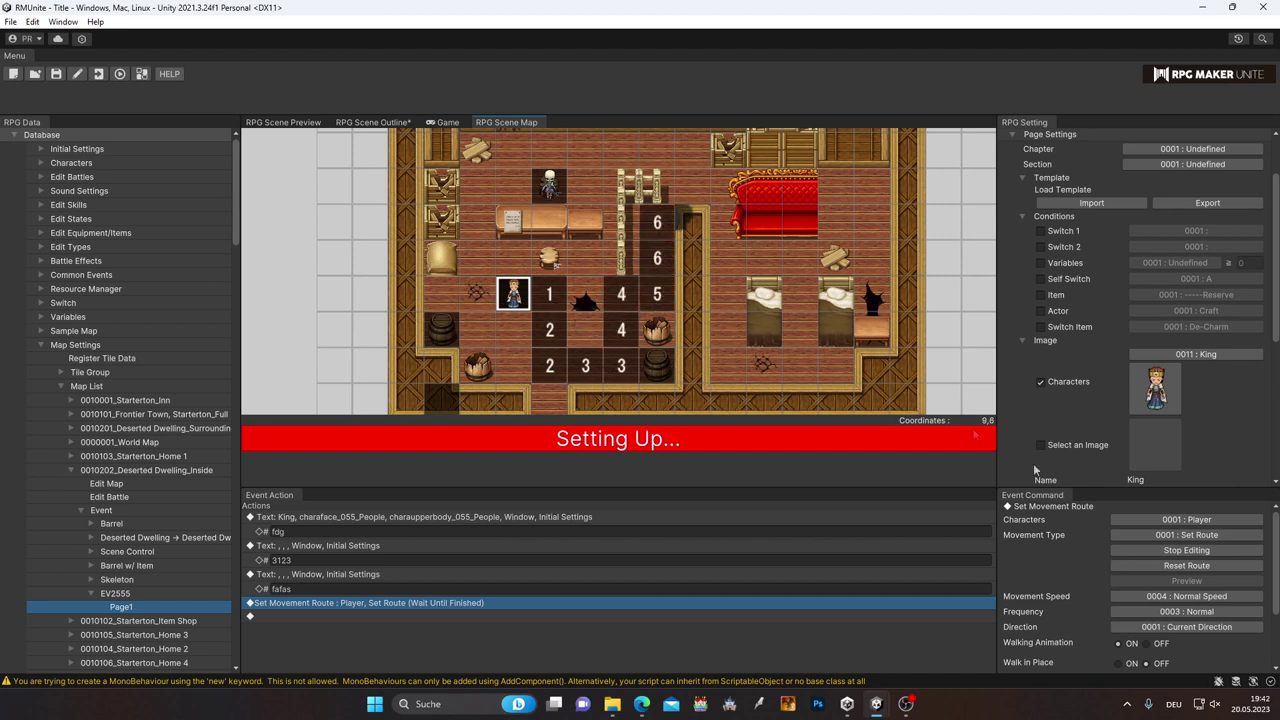
click(1177, 553)
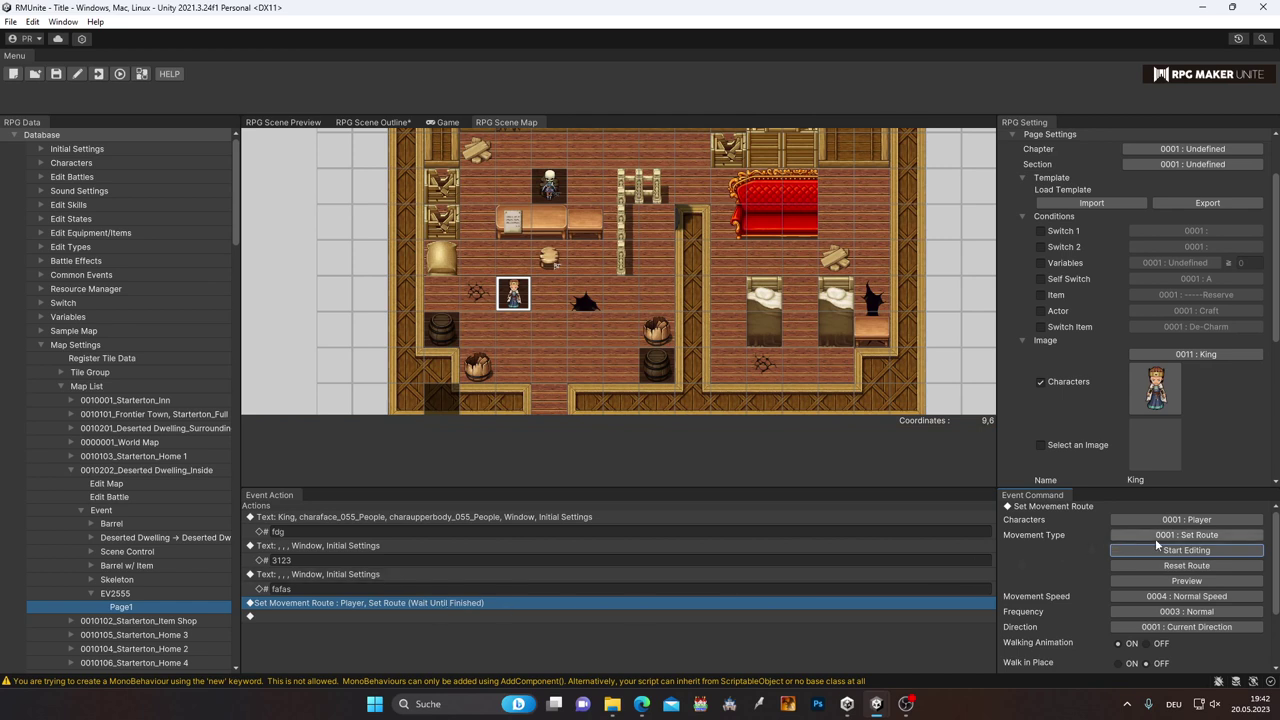
Step: Clear that route and redraw it as a loop around the player's starting tile
click(1187, 552)
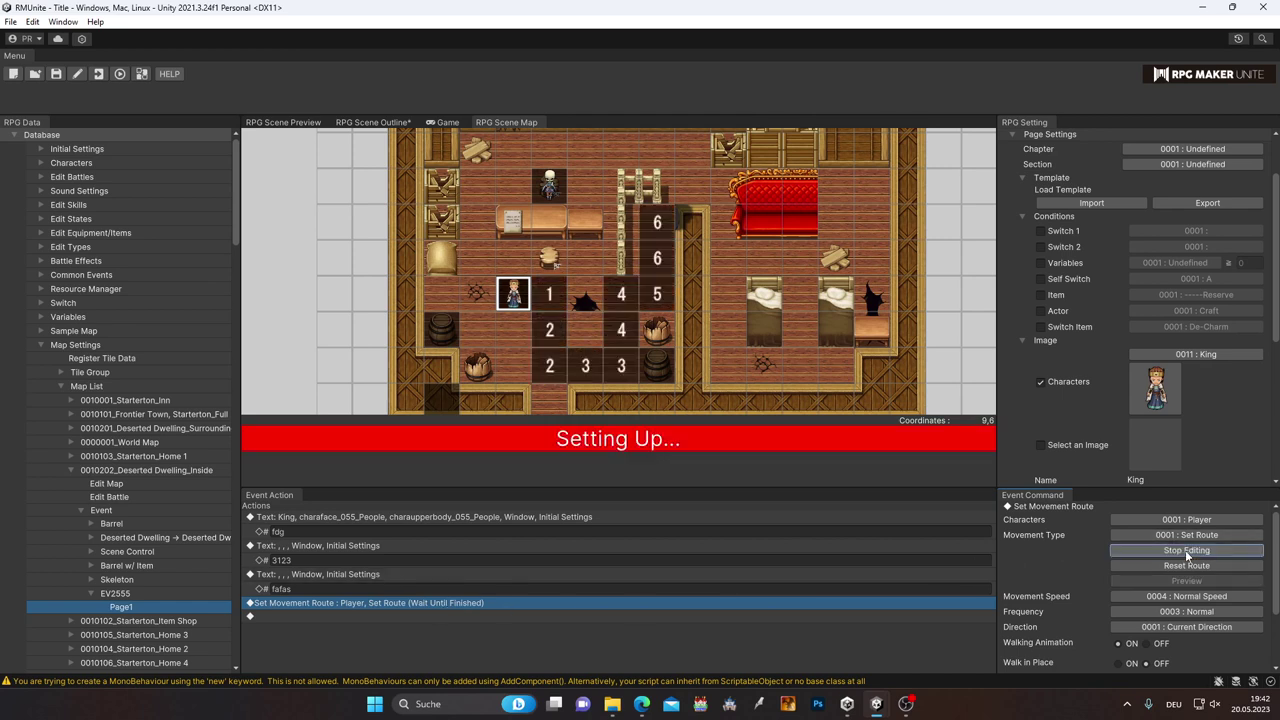
click(1206, 563)
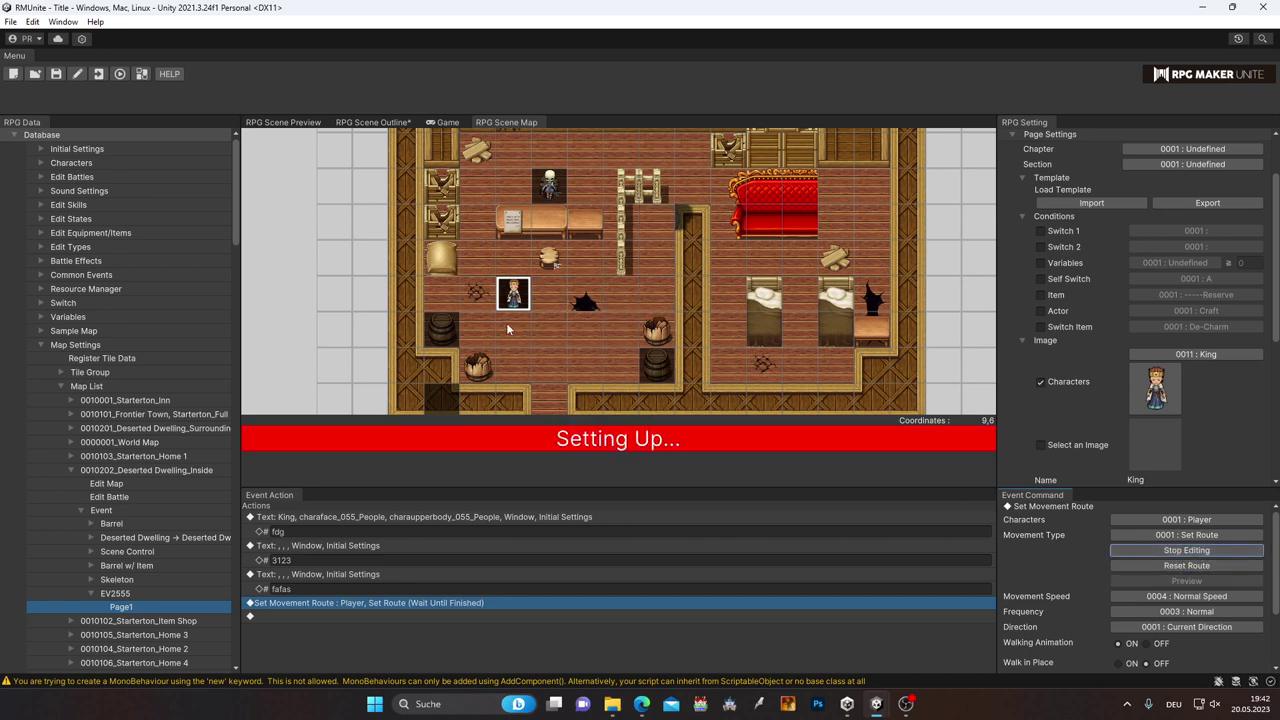
mouse_move(510, 333)
mouse_down()
mouse_move(481, 262)
mouse_move(477, 330)
mouse_up()
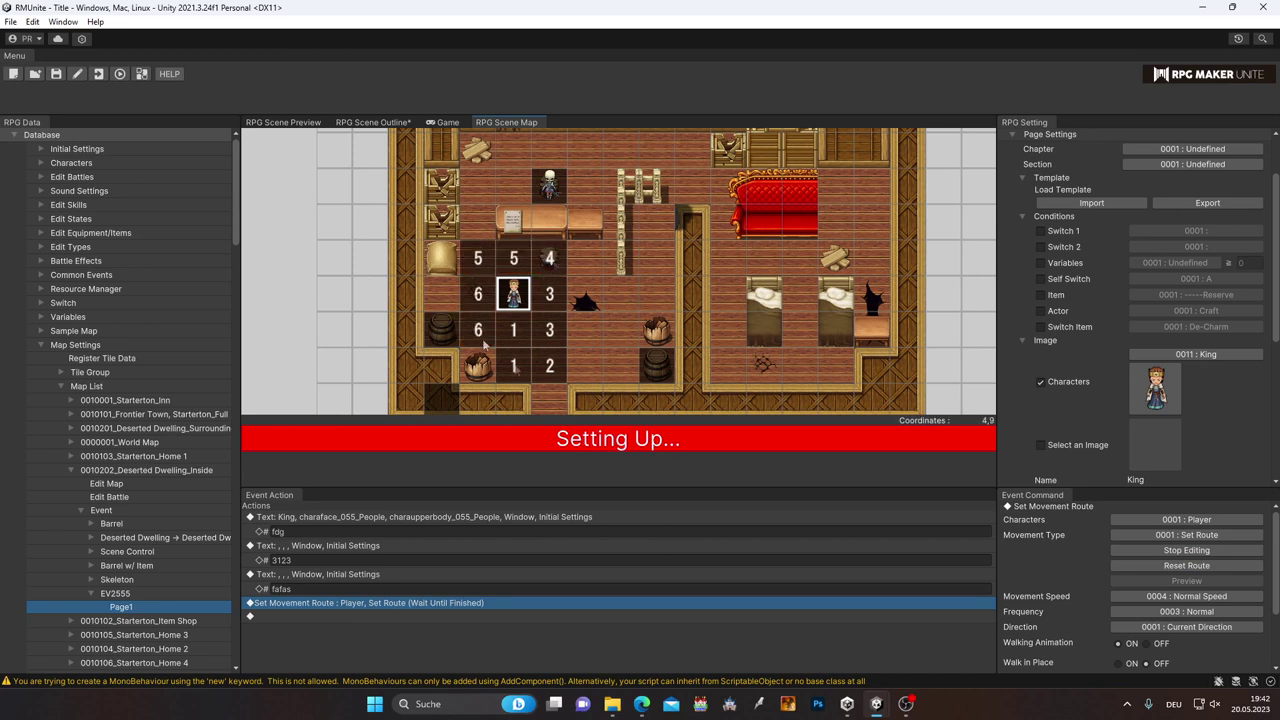
click(1180, 551)
double_click(760, 616)
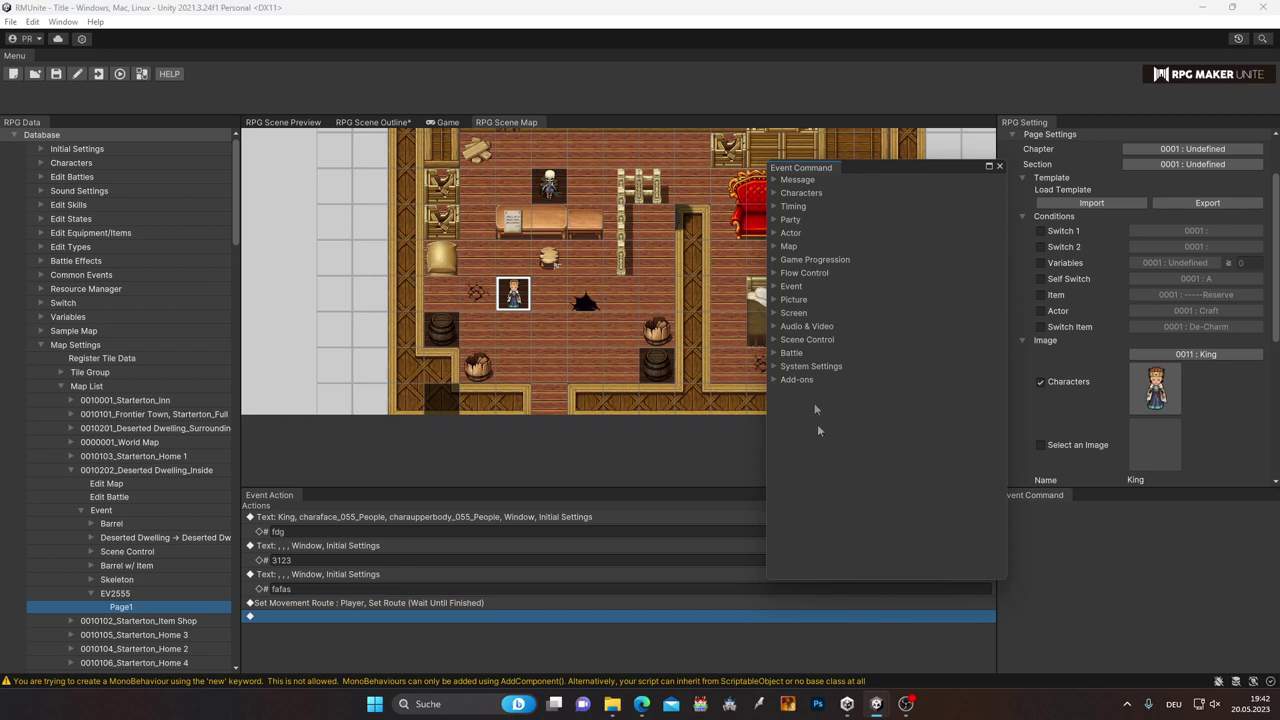
Step: Add a Control Switch command turning switch 0086 : Test ON
click(774, 260)
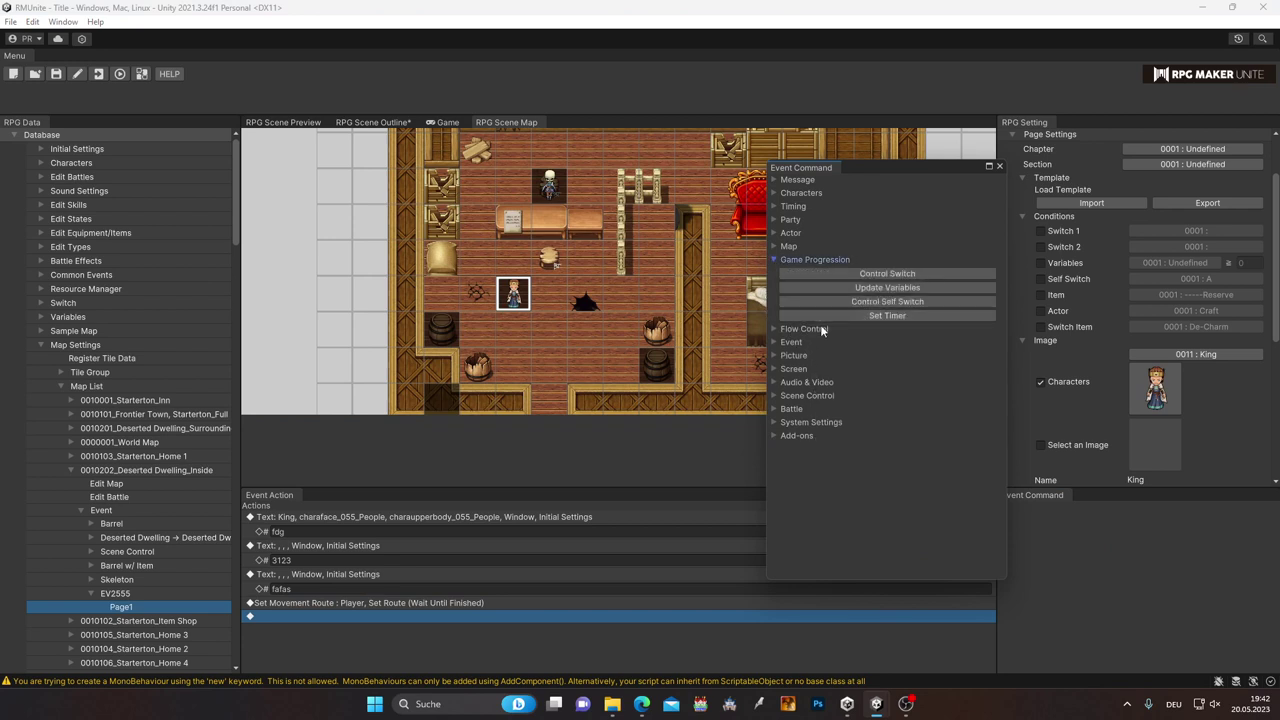
click(899, 276)
click(999, 166)
click(1192, 522)
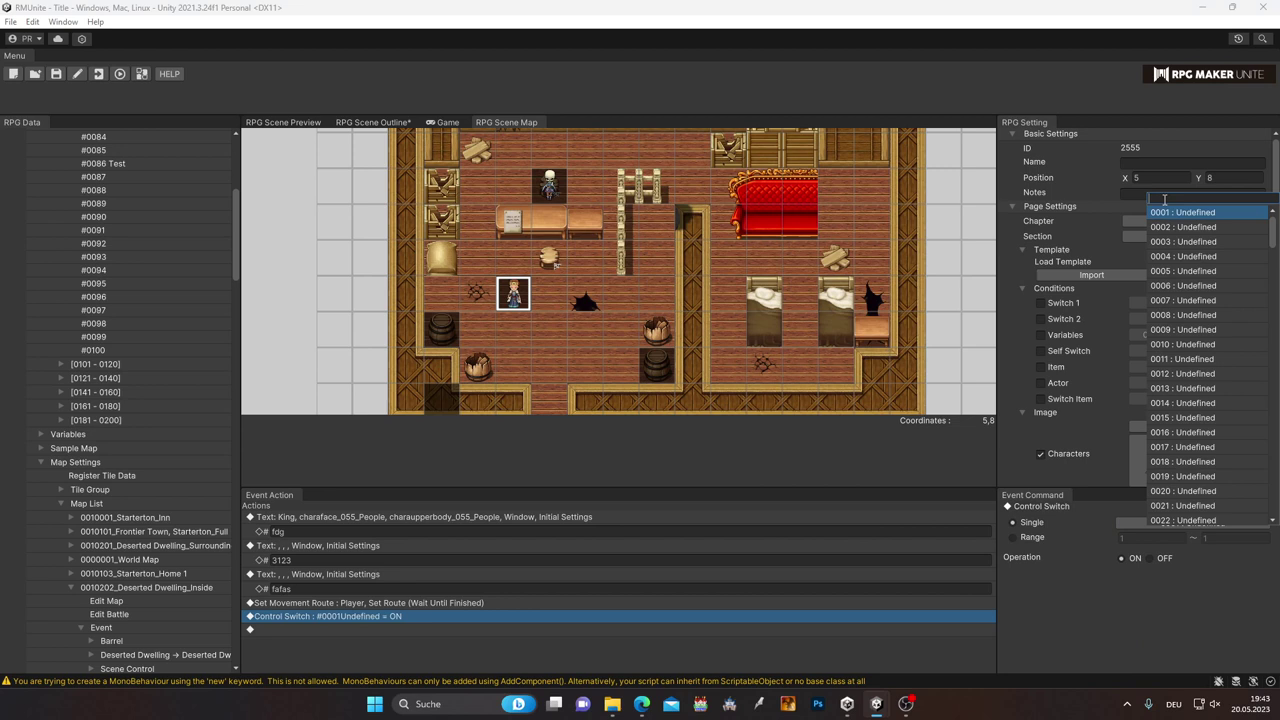
text(Test)
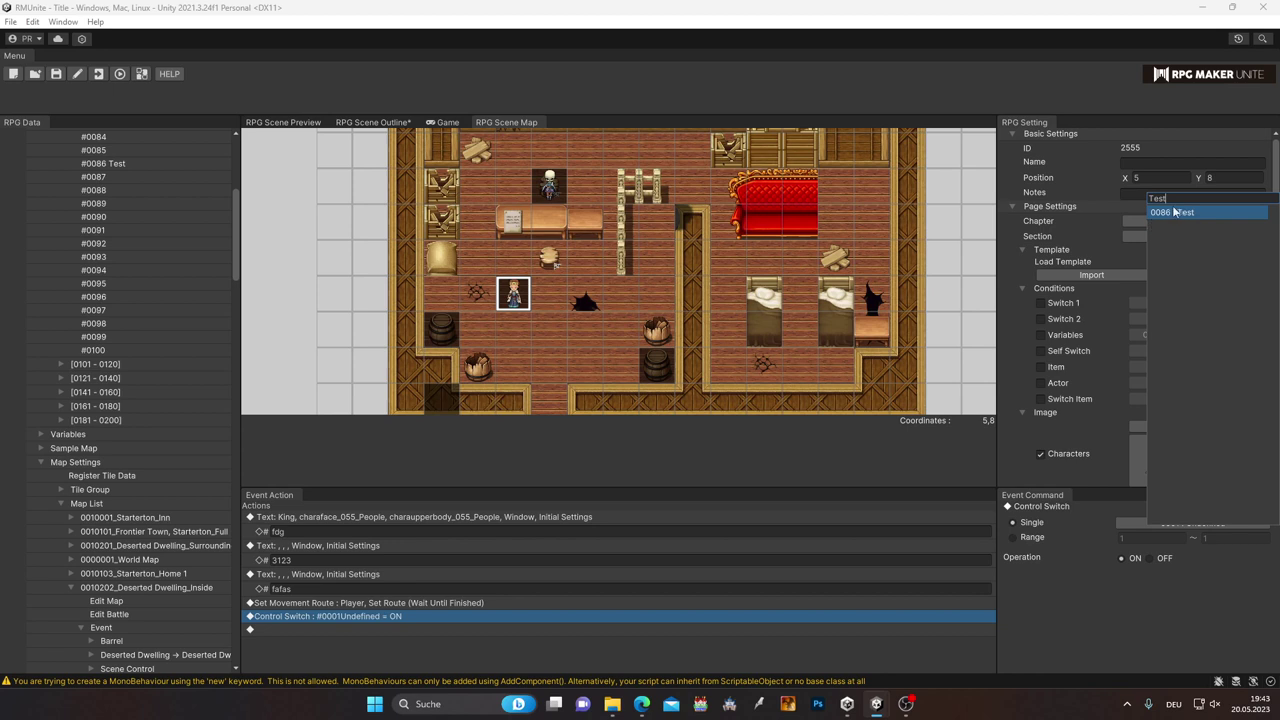
click(1173, 214)
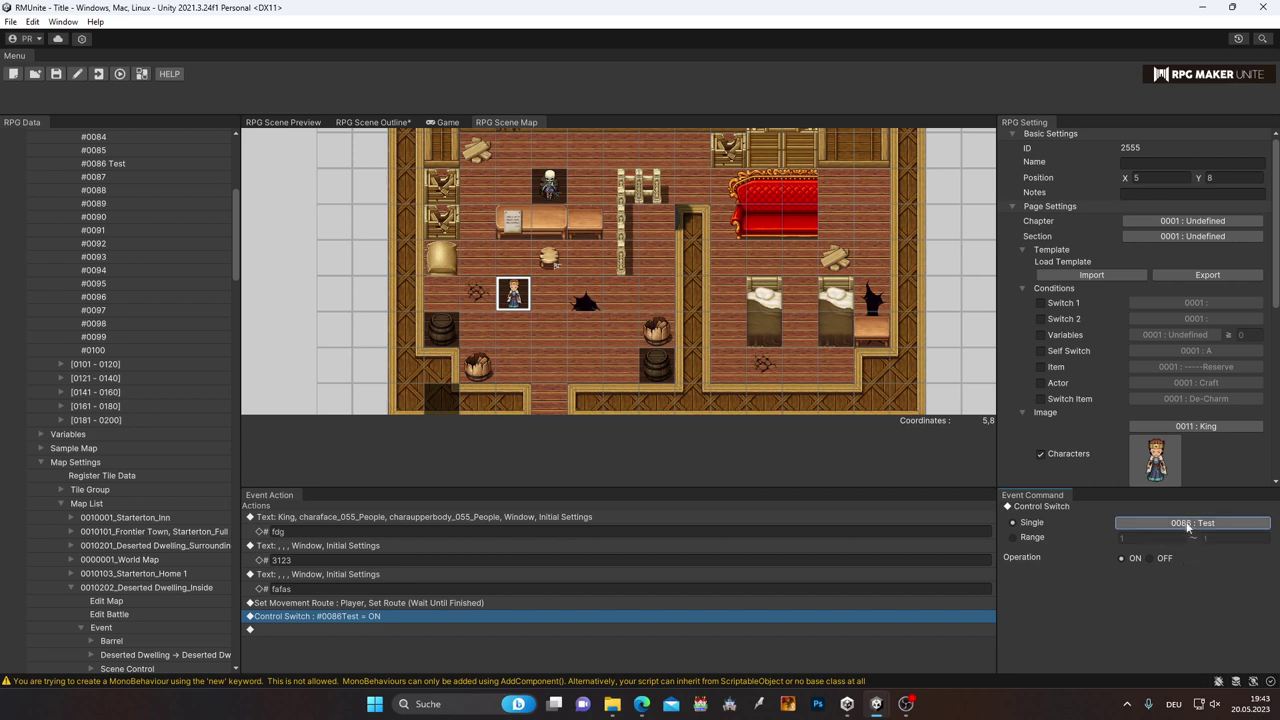
click(1189, 522)
click(1180, 525)
click(1180, 526)
click(1104, 632)
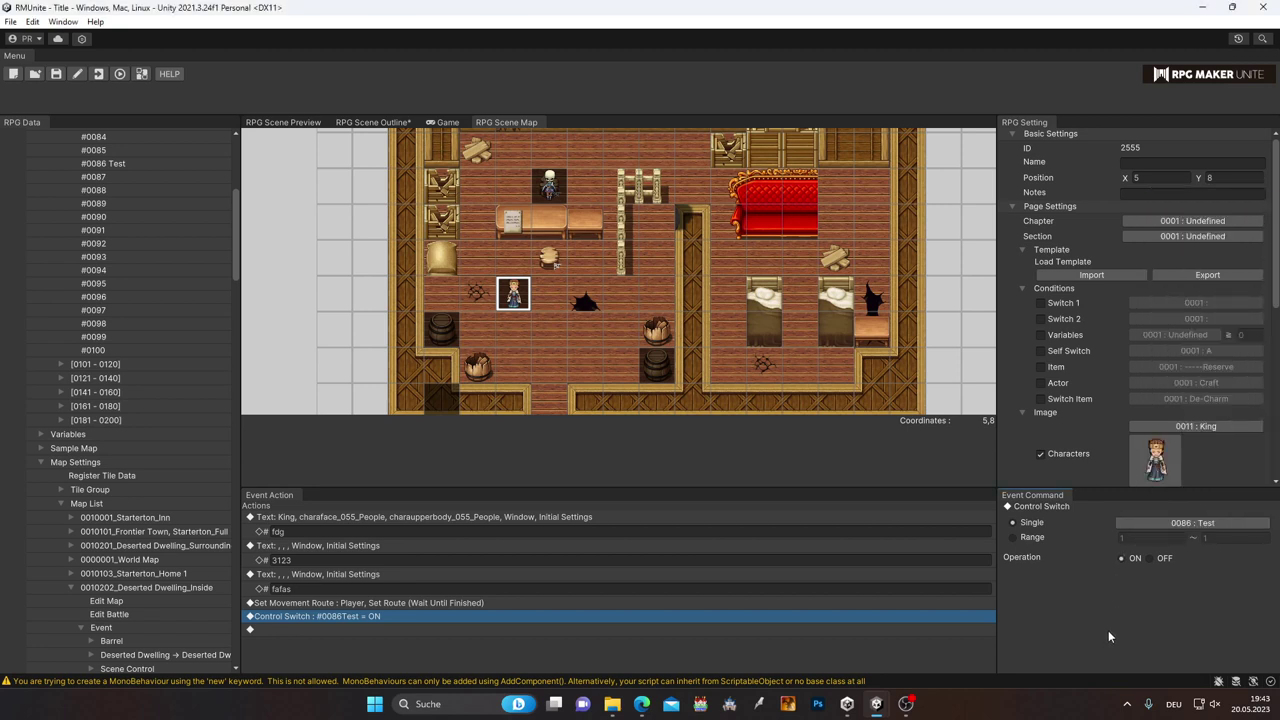
click(471, 635)
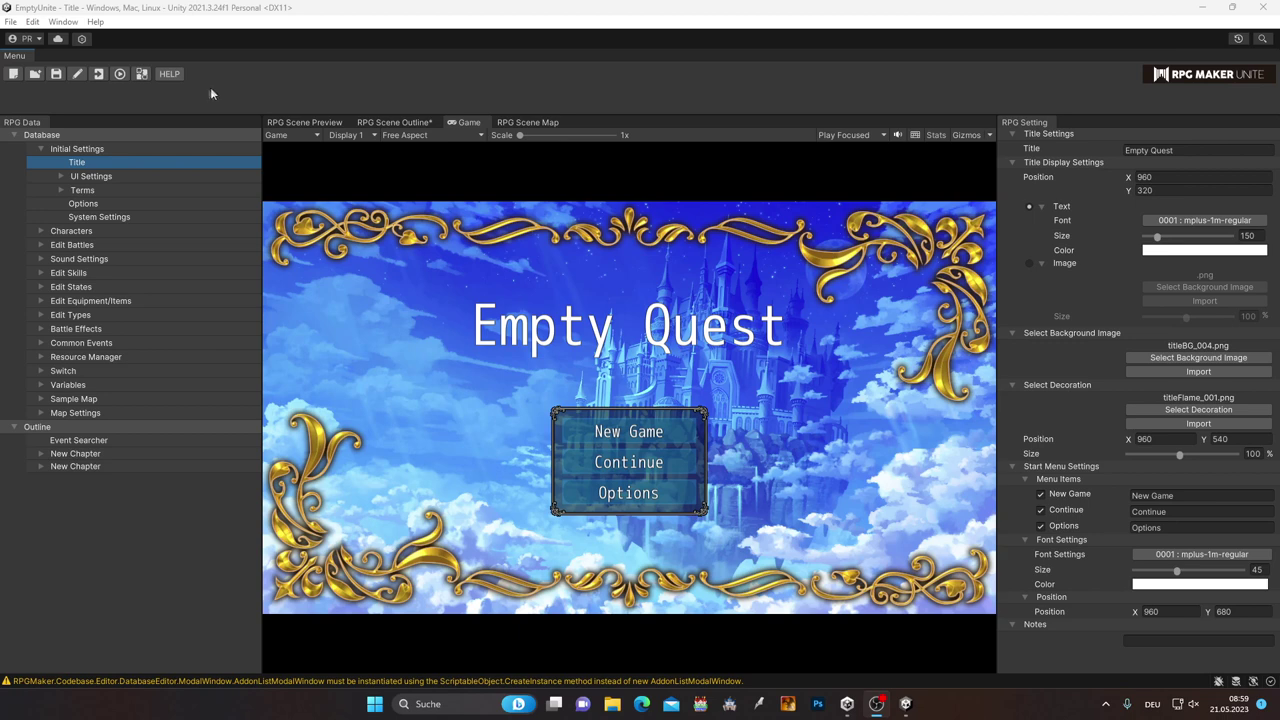
Step: Enable the MapsTileGroupsRemover add-on, then launch the maps and tile groups remover and close its window
click(142, 75)
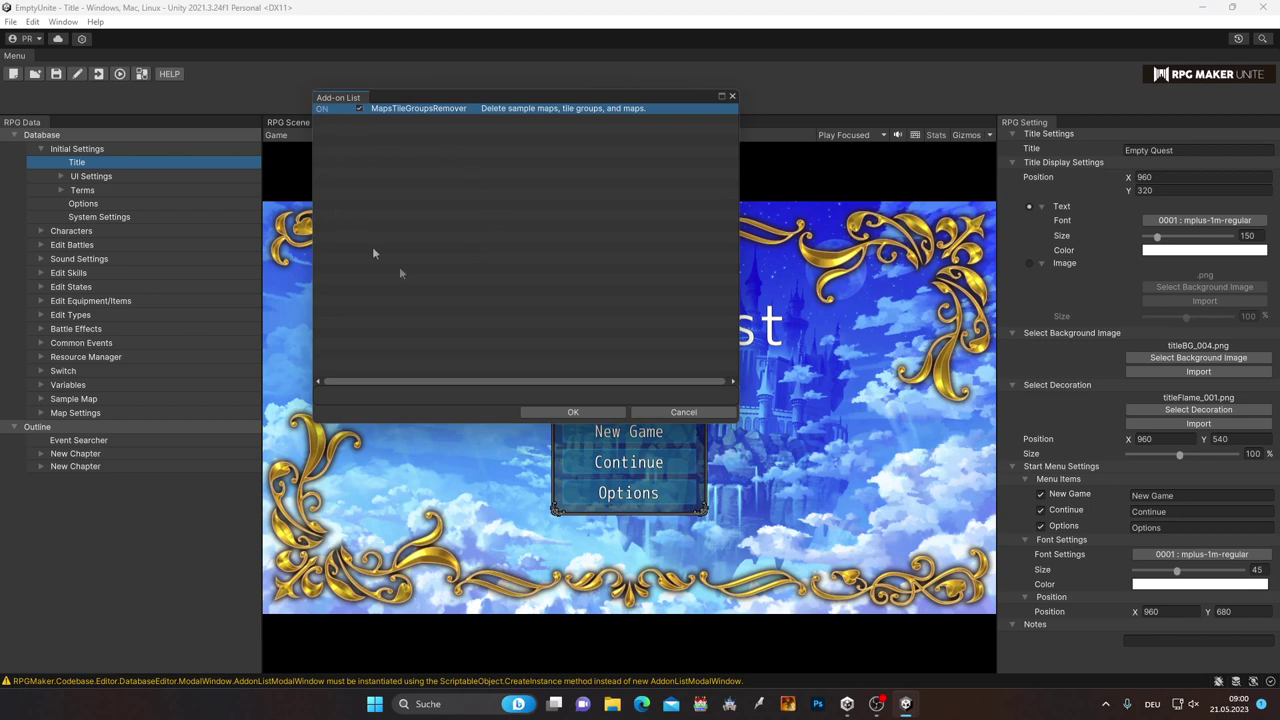
click(578, 413)
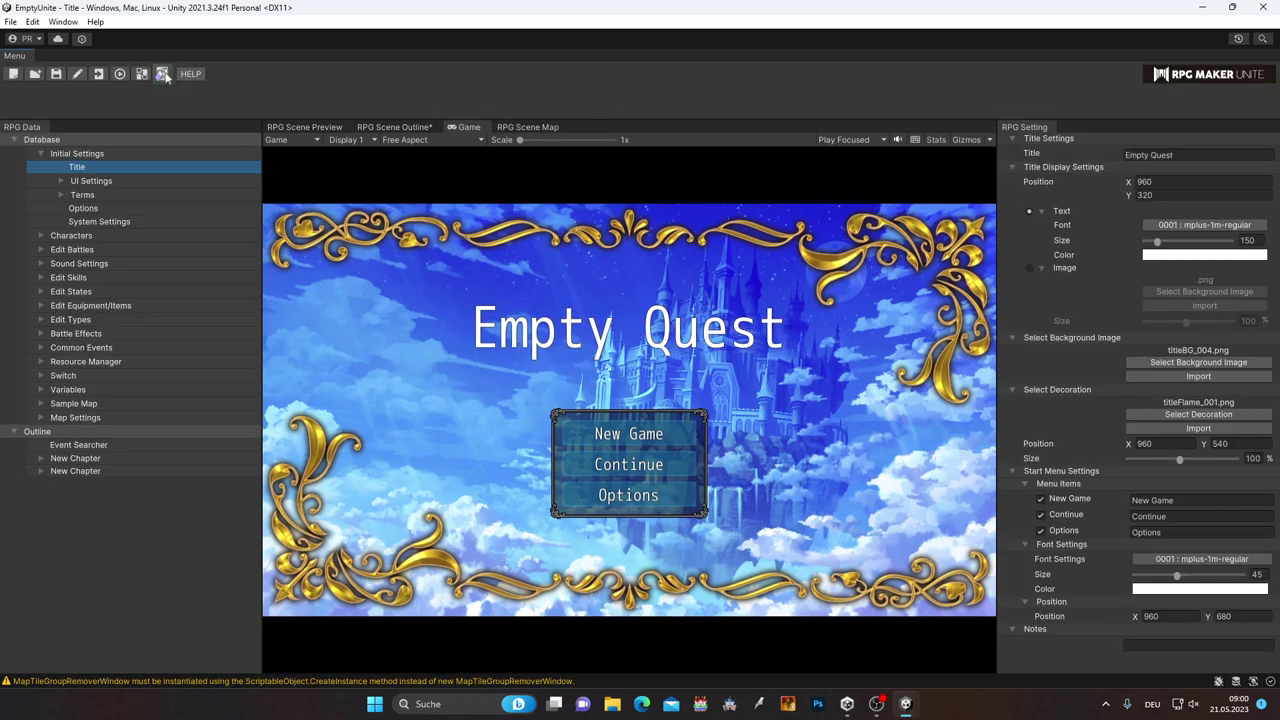
click(163, 76)
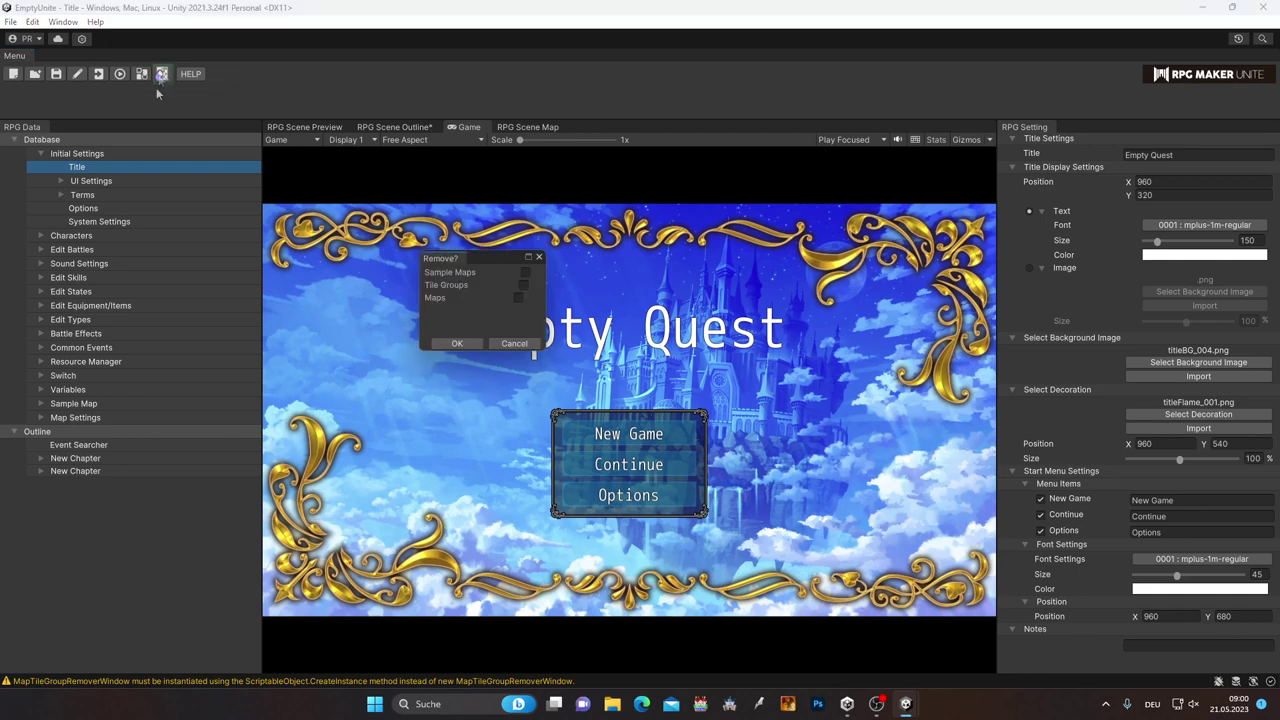
click(538, 254)
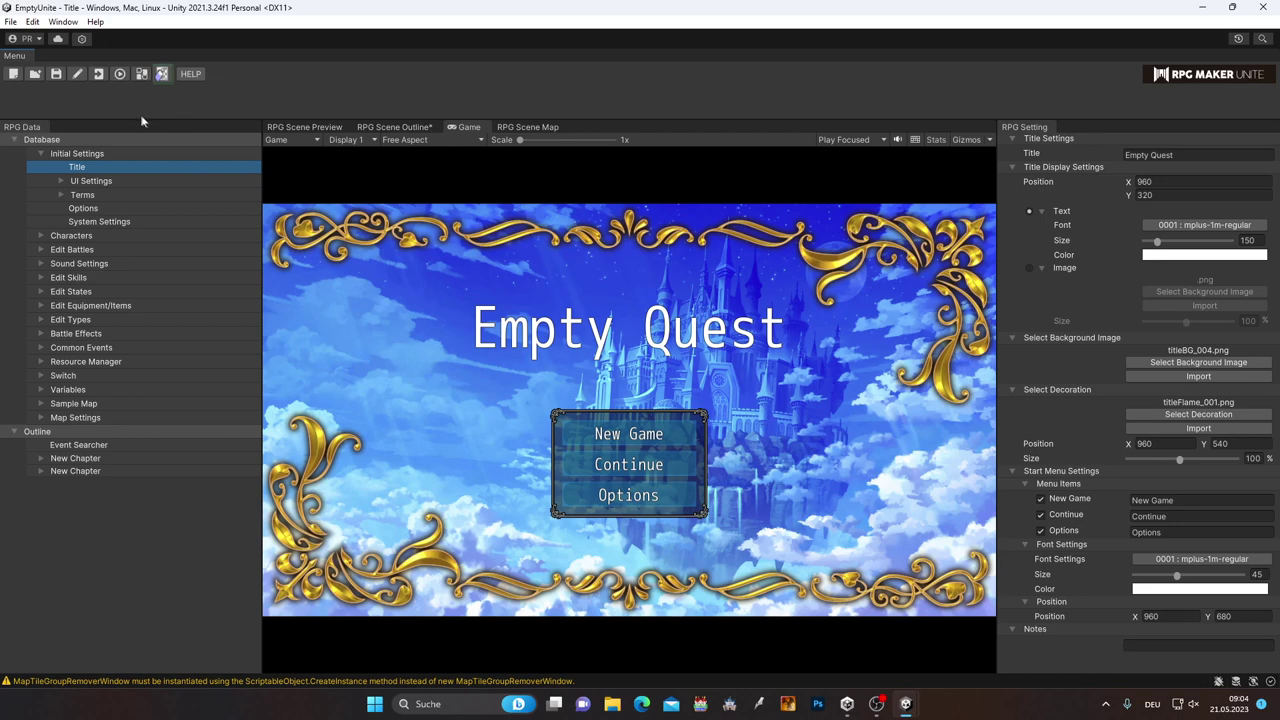
Step: Move the Menu panel to other dock positions and make the panels below it taller
drag(13, 57, 38, 164)
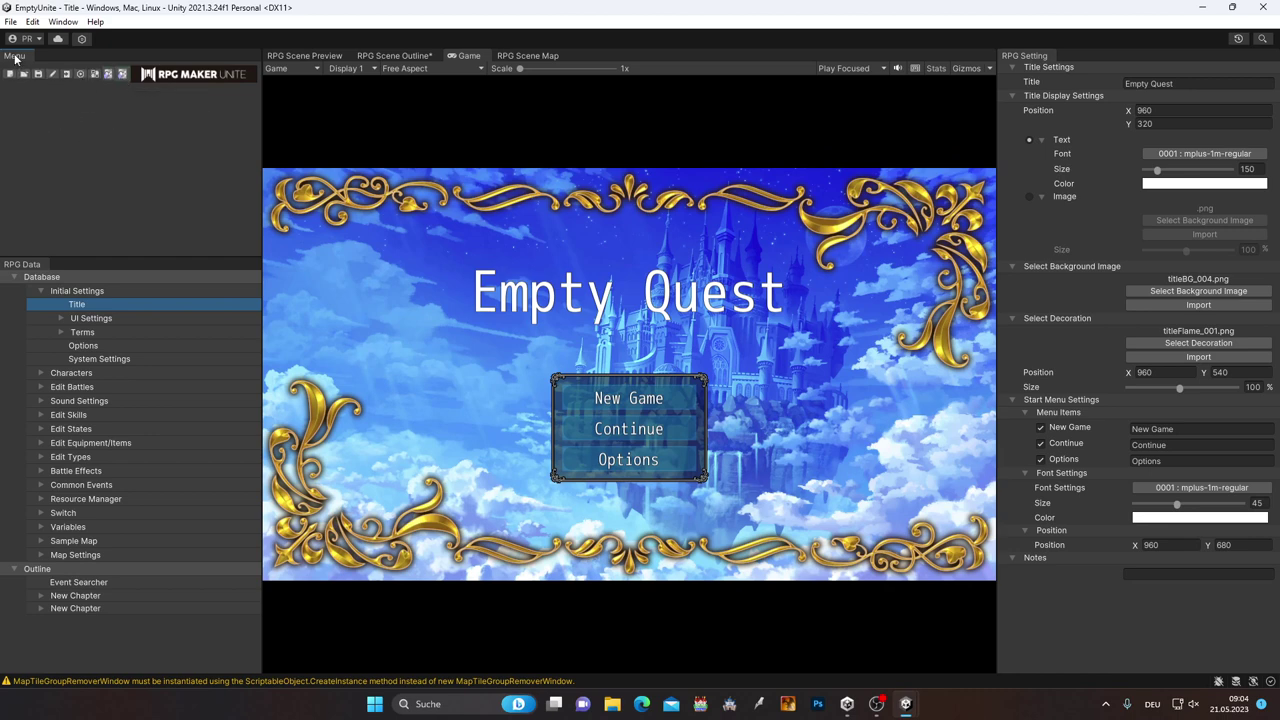
drag(20, 57, 117, 38)
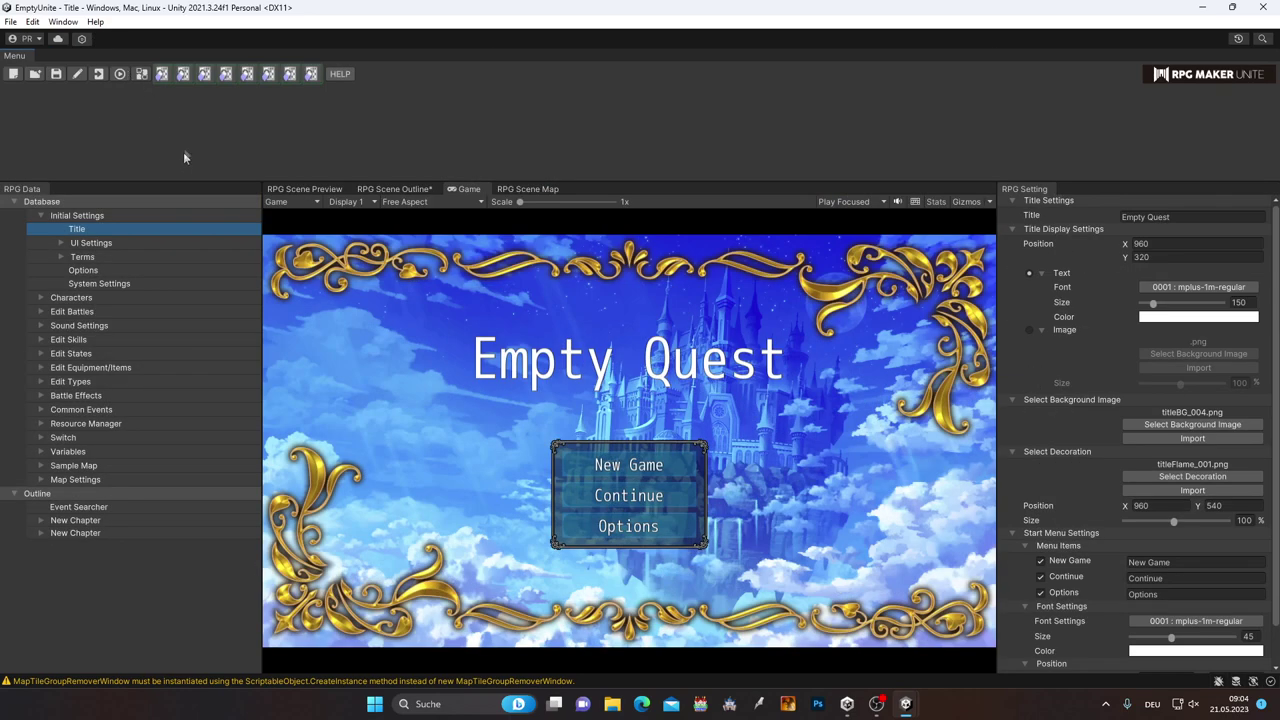
drag(169, 178, 169, 145)
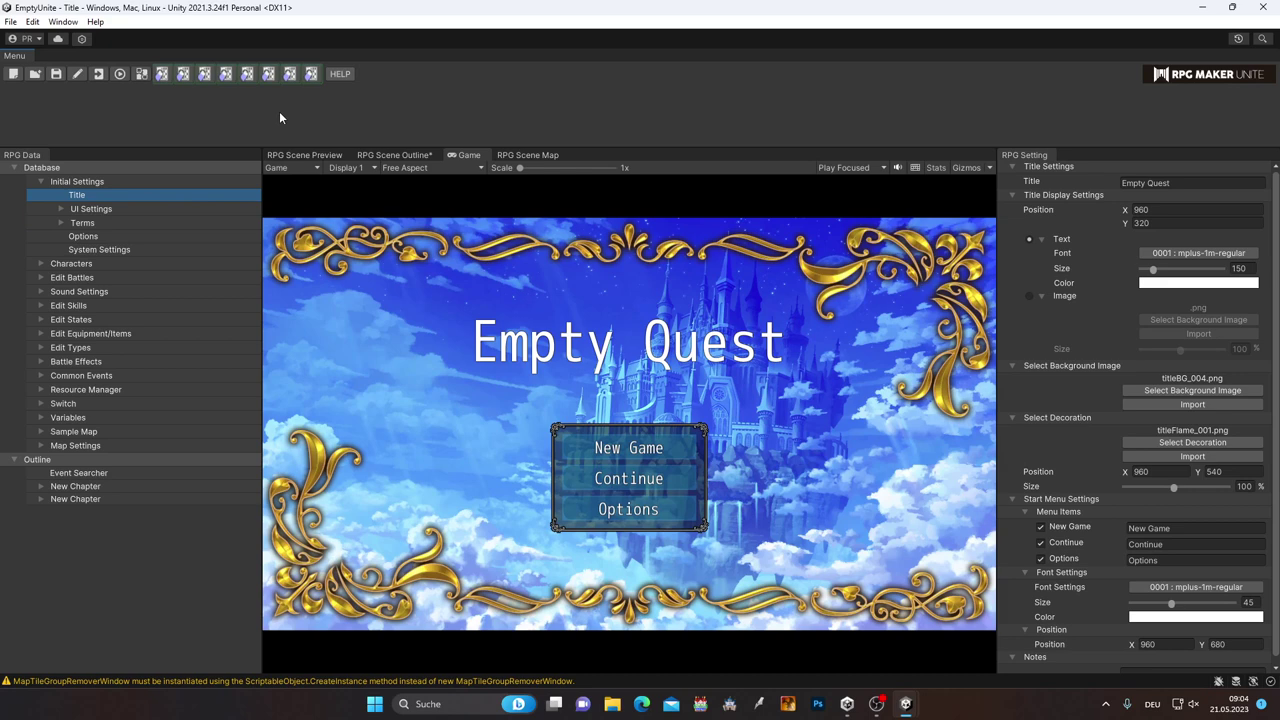
drag(240, 146, 283, 100)
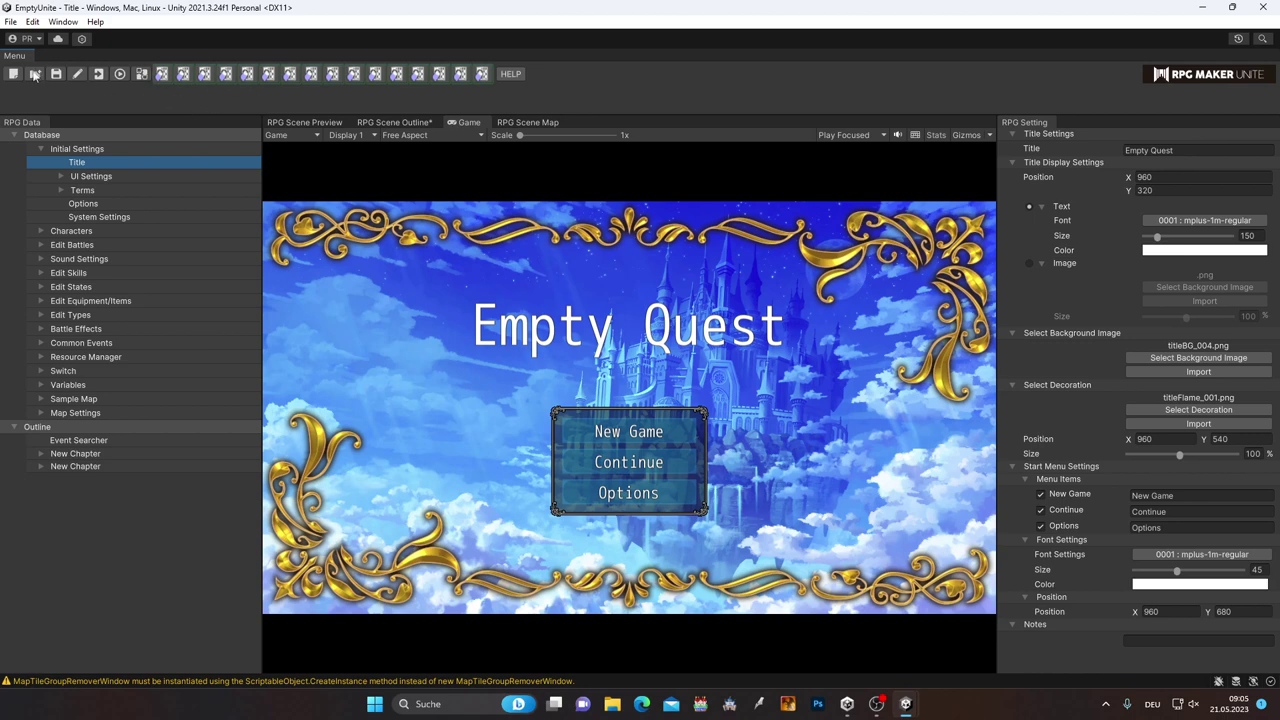
Step: Dock the Menu panel back across the top and return to the Unity Hub project list
drag(16, 56, 58, 127)
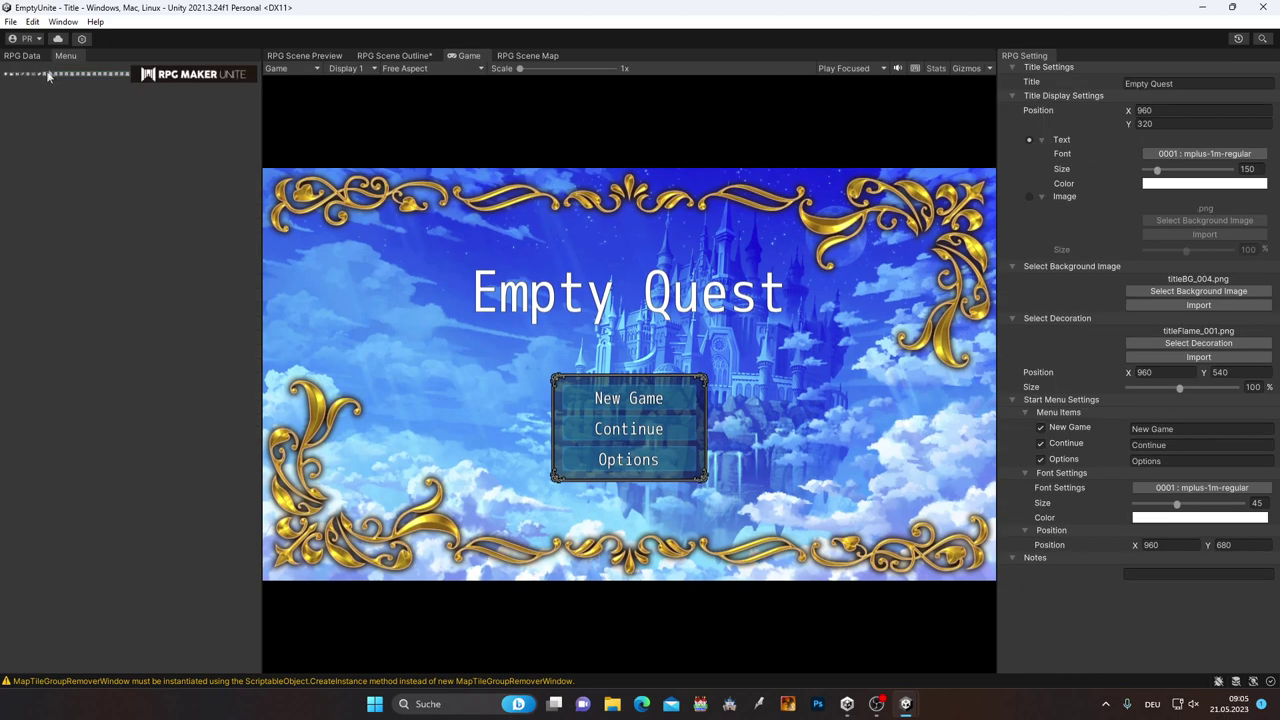
drag(65, 56, 229, 104)
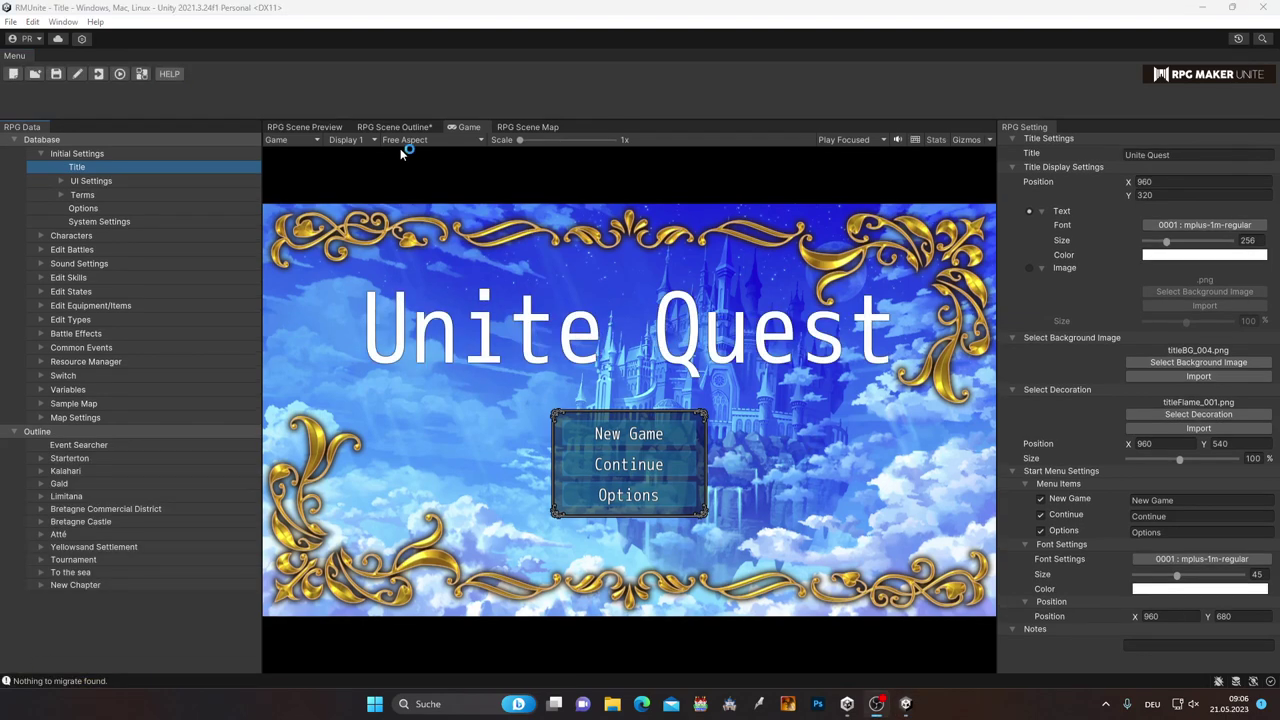
click(100, 76)
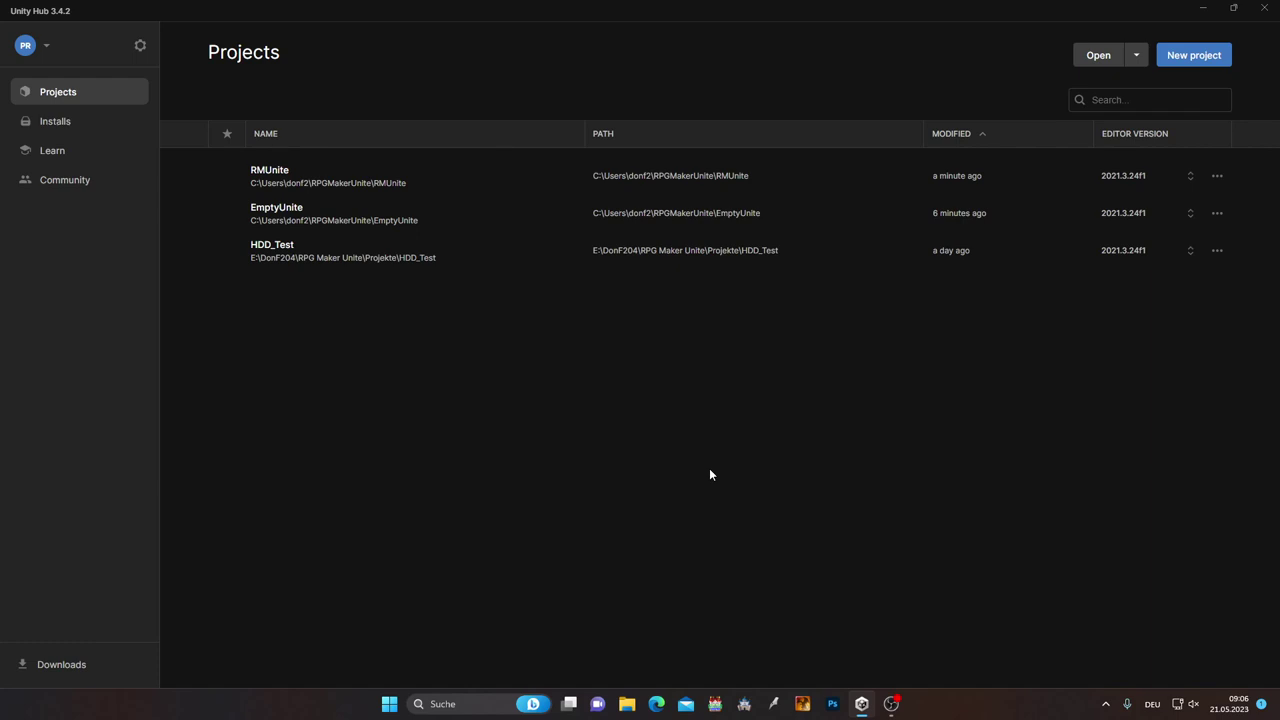